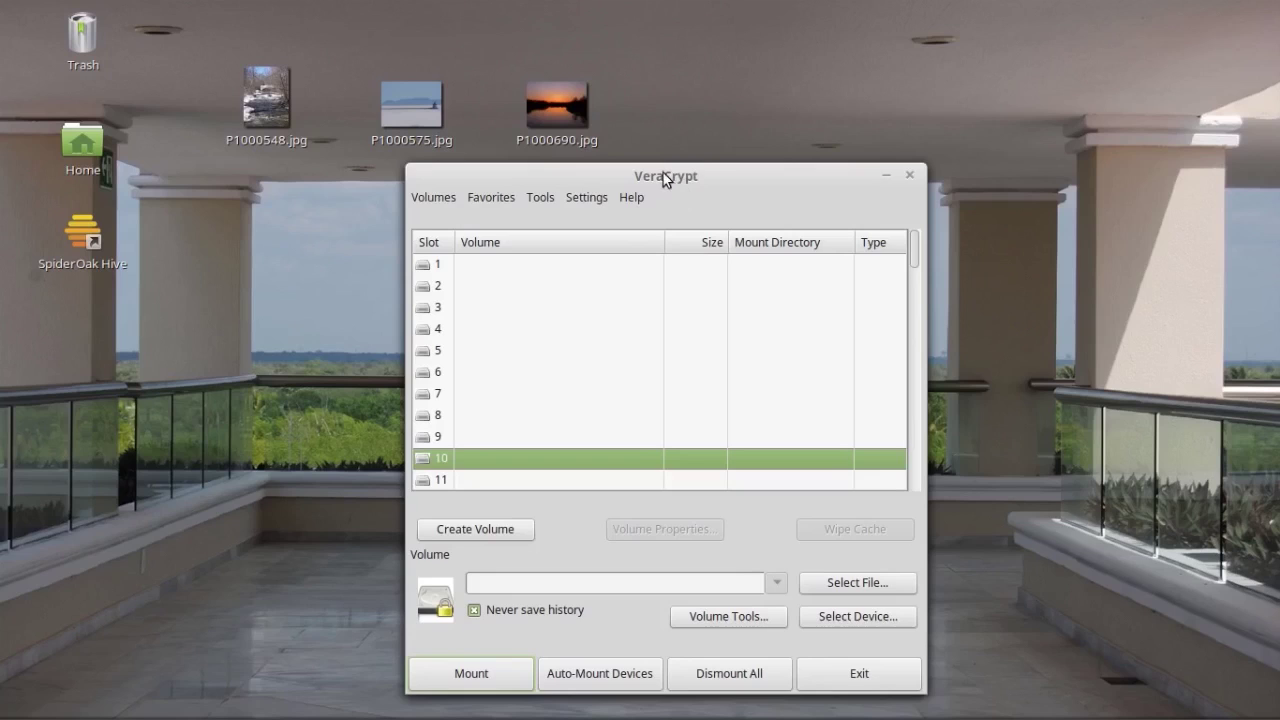
# Step: Start a new volume as an encrypted file container of the Standard VeraCrypt volume type
pyautogui.moveTo(665, 177); pyautogui.dragTo(583, 170)
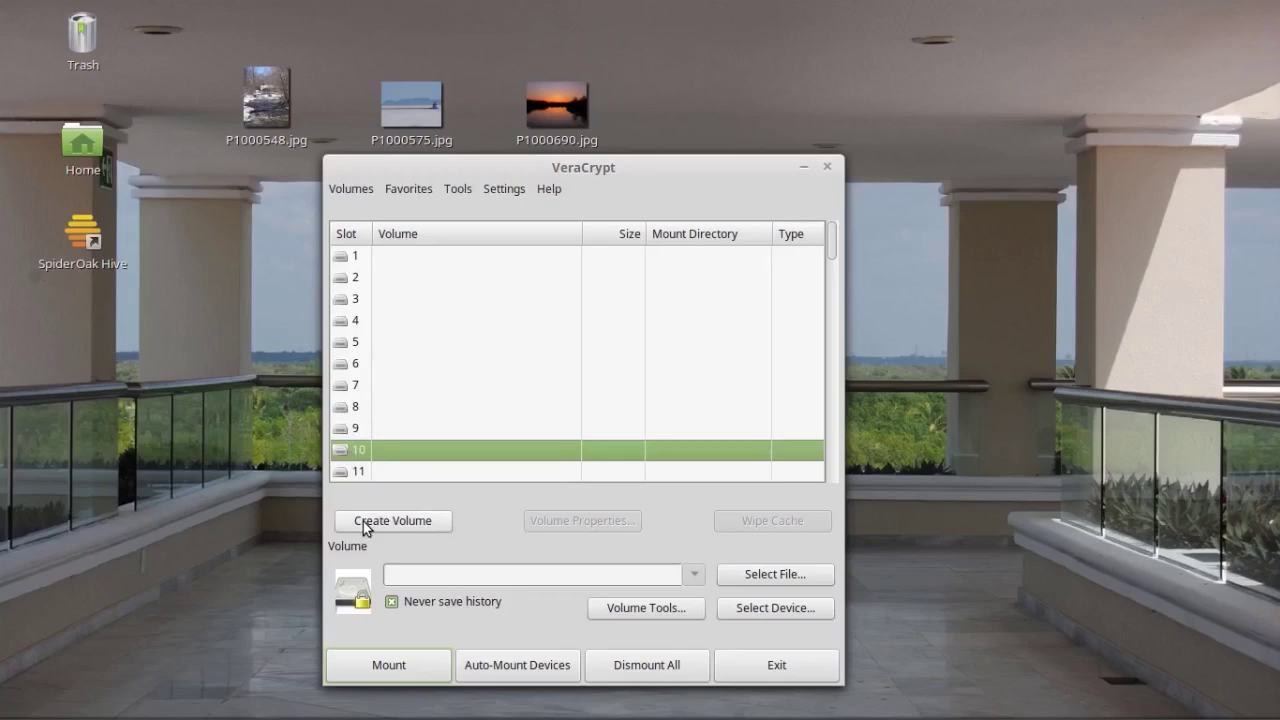
pyautogui.moveTo(620, 165); pyautogui.dragTo(883, 111)
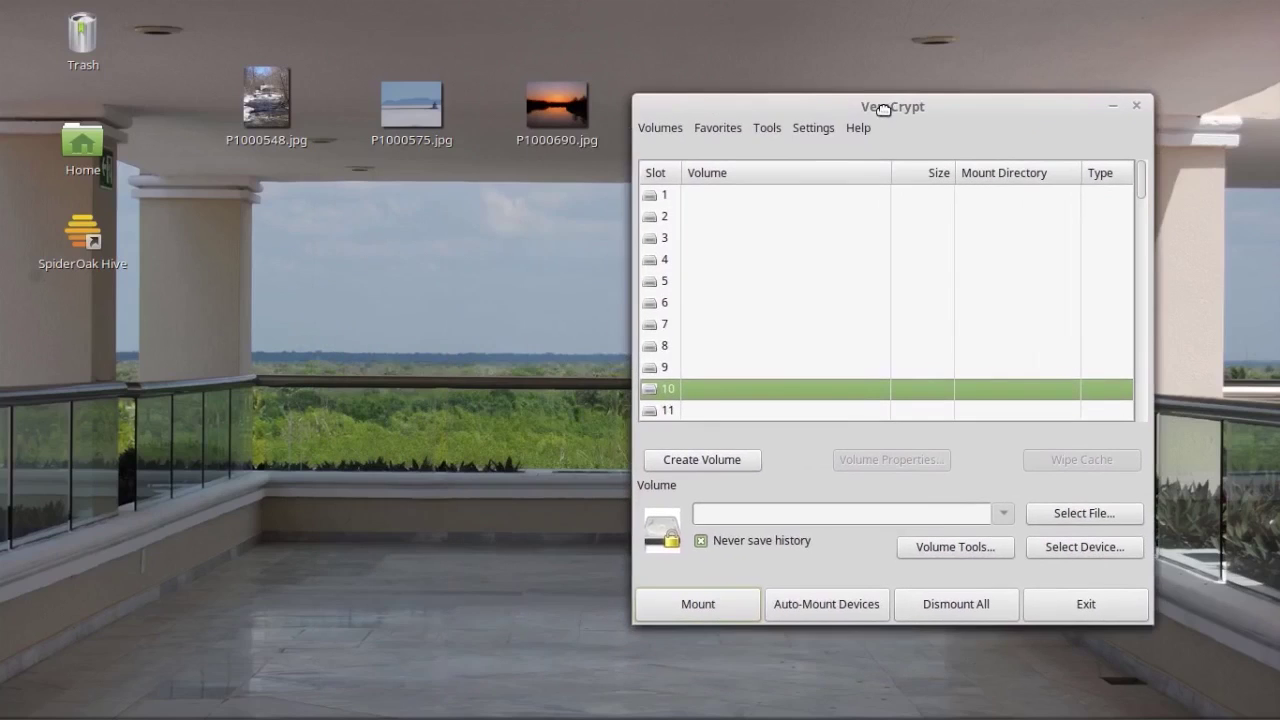
pyautogui.click(705, 459)
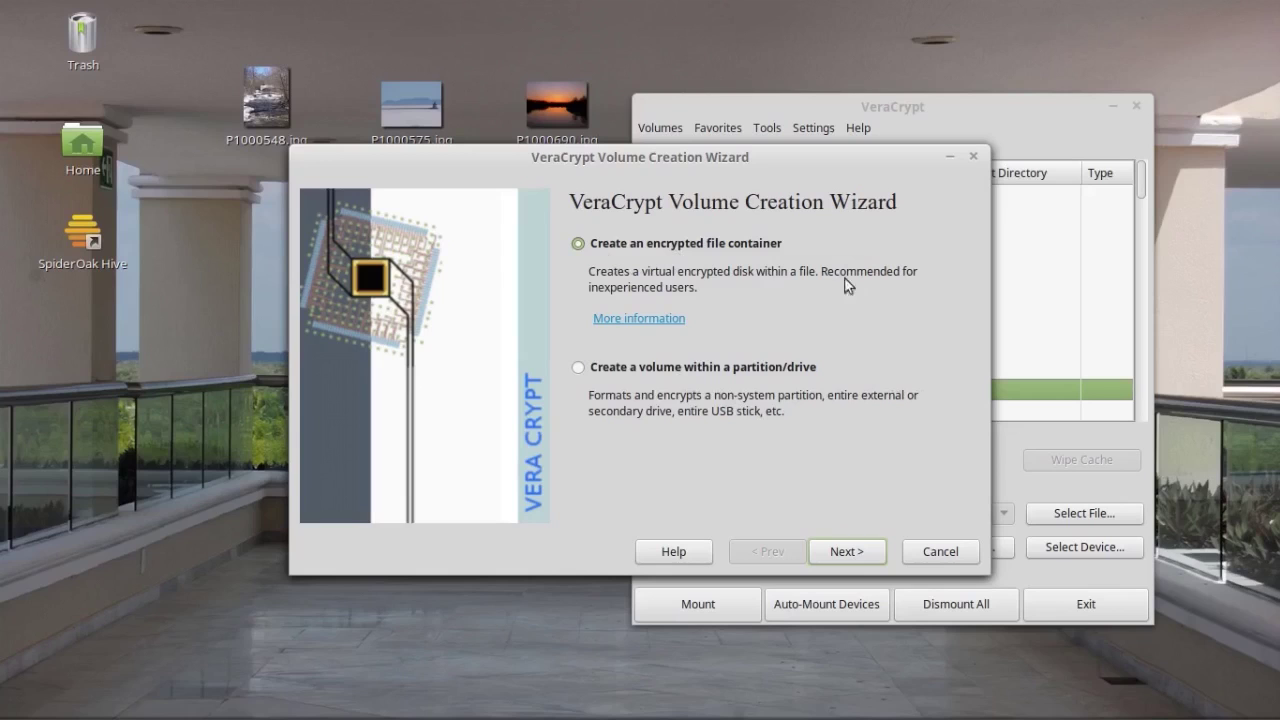
pyautogui.click(842, 551)
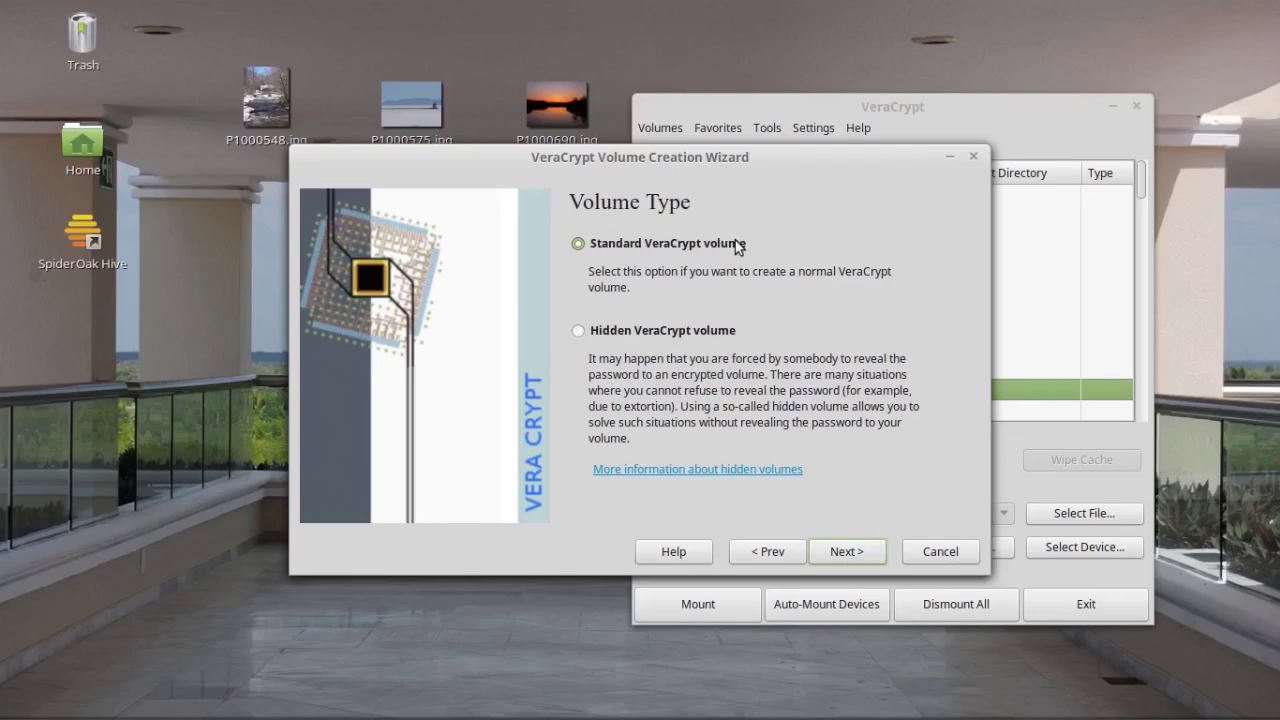
pyautogui.click(847, 552)
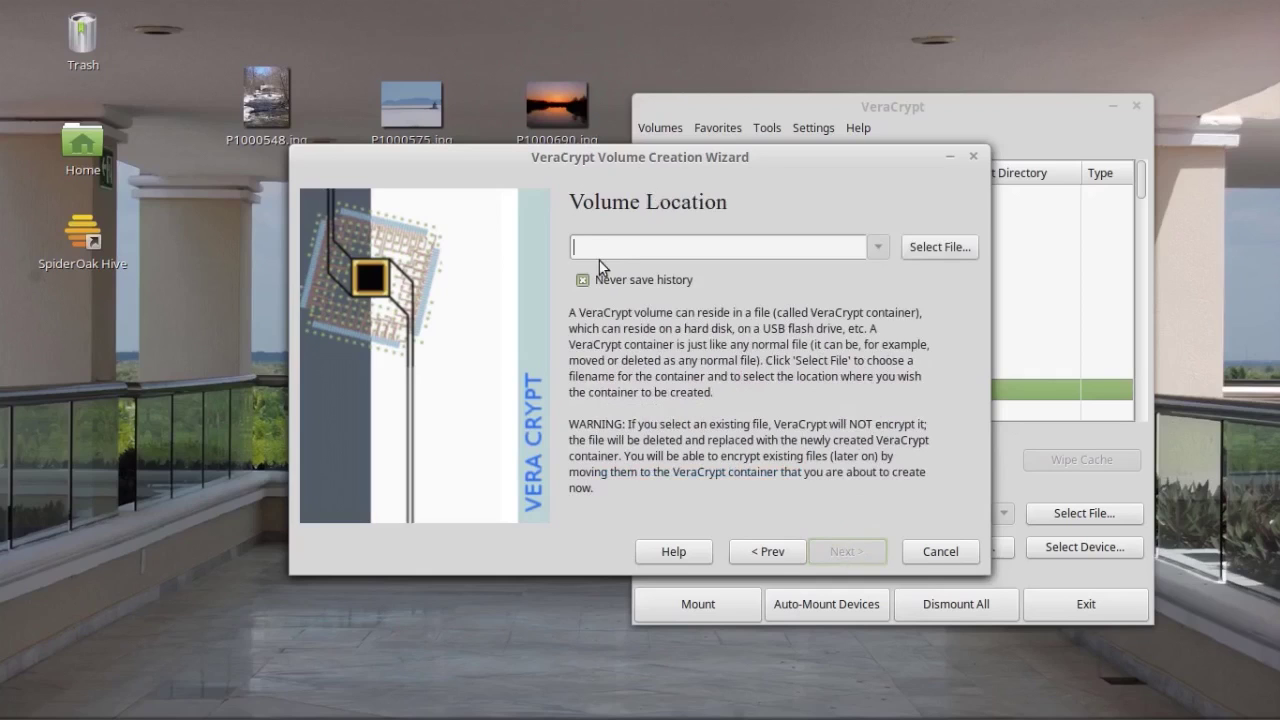
# Step: Point the volume location to a Desktop file named test_container
pyautogui.click(942, 250)
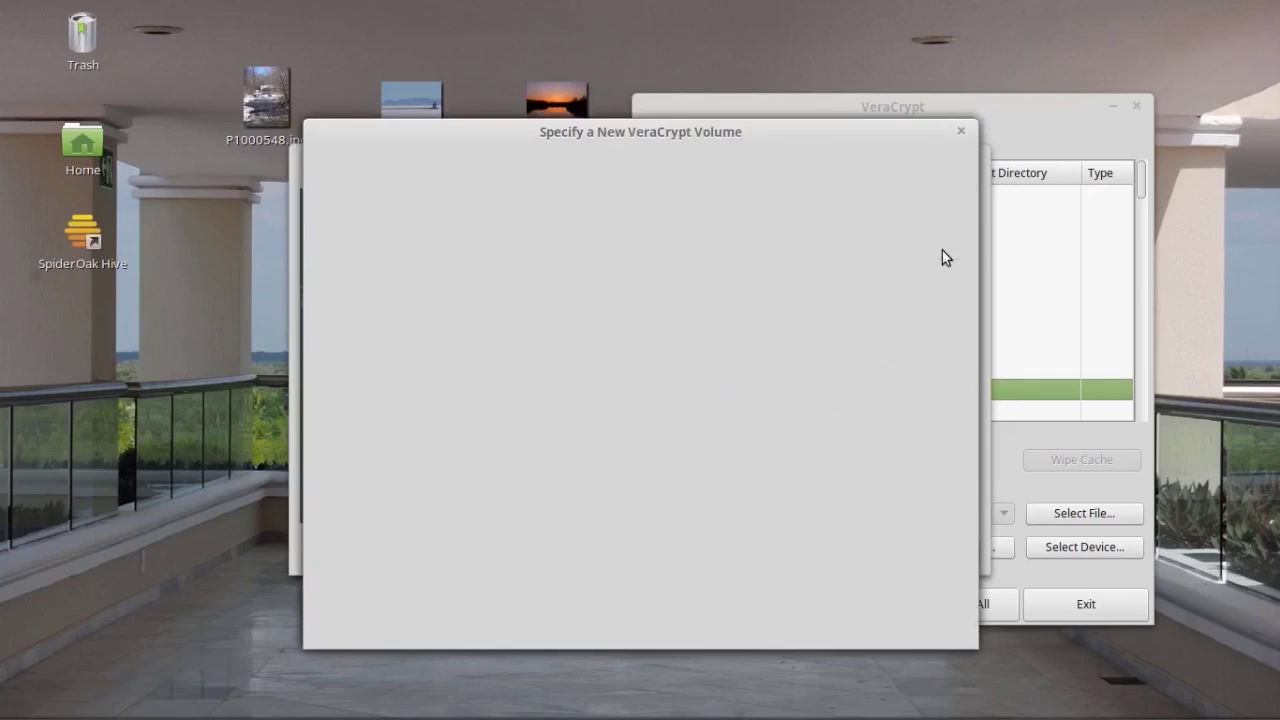
pyautogui.click(384, 353)
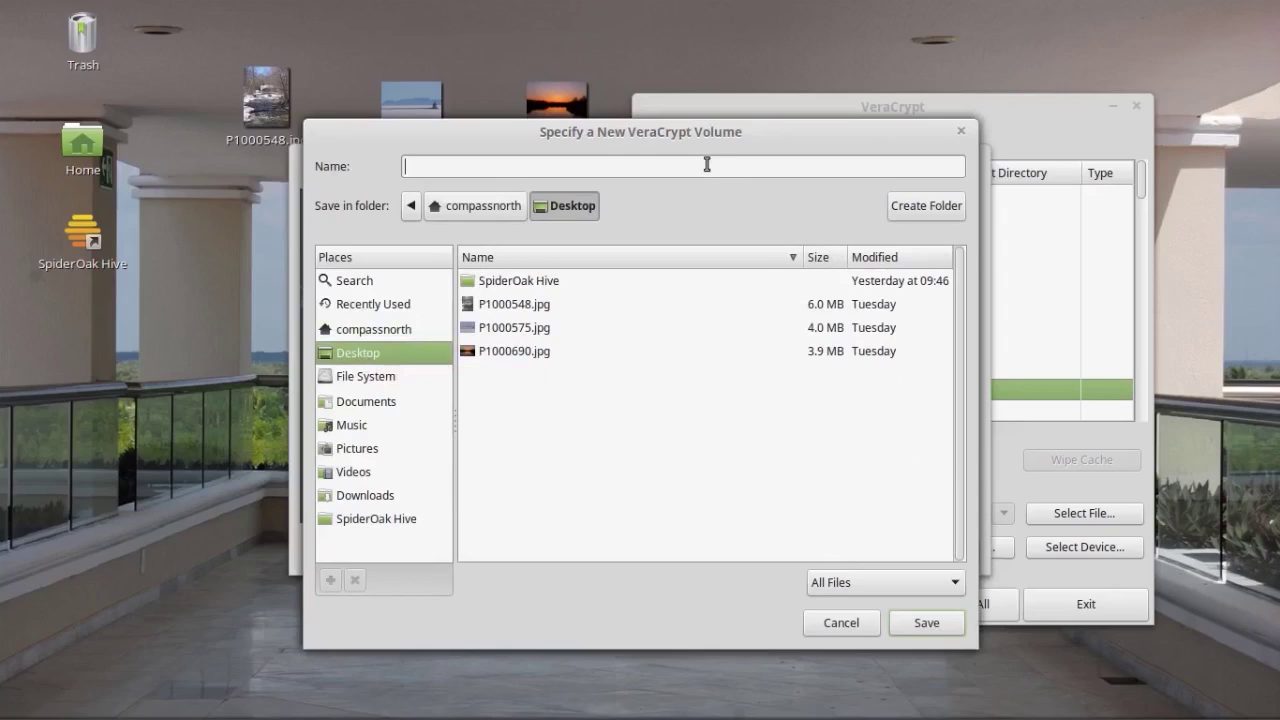
pyautogui.write('test_container')
pyautogui.click(925, 623)
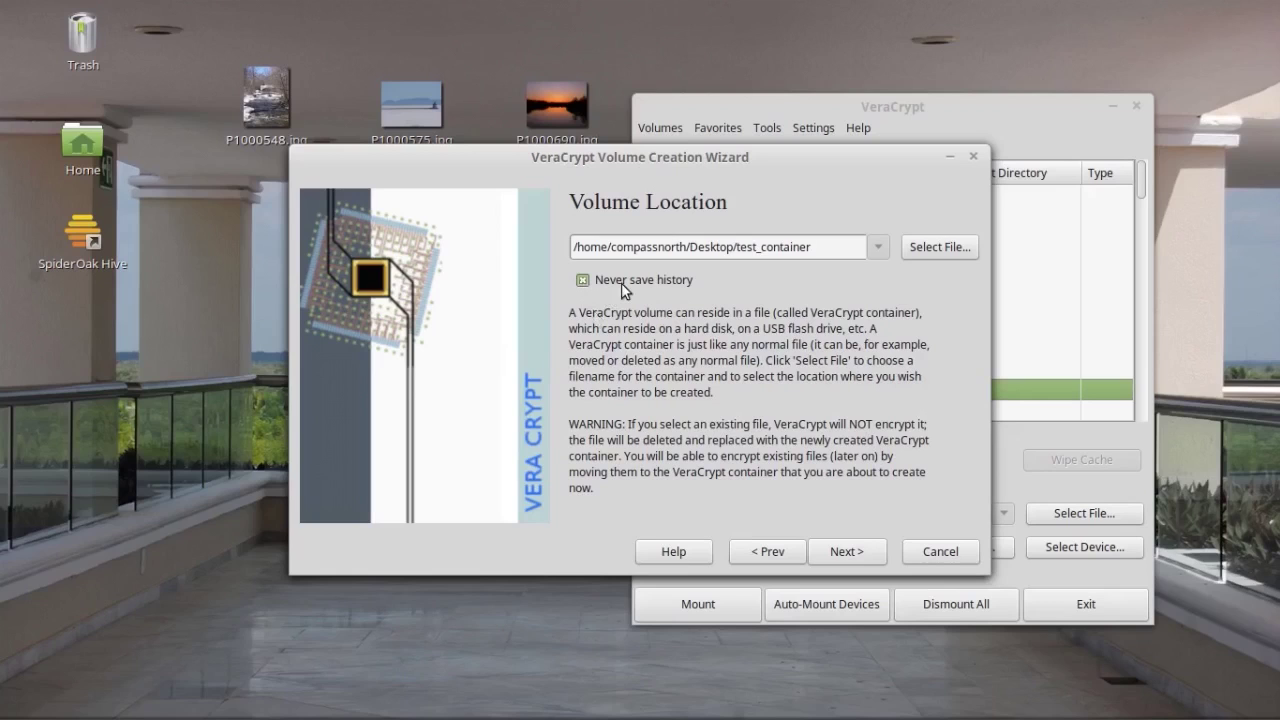
# Step: Choose Serpent as the encryption algorithm with SHA-512 as the hash algorithm
pyautogui.click(852, 552)
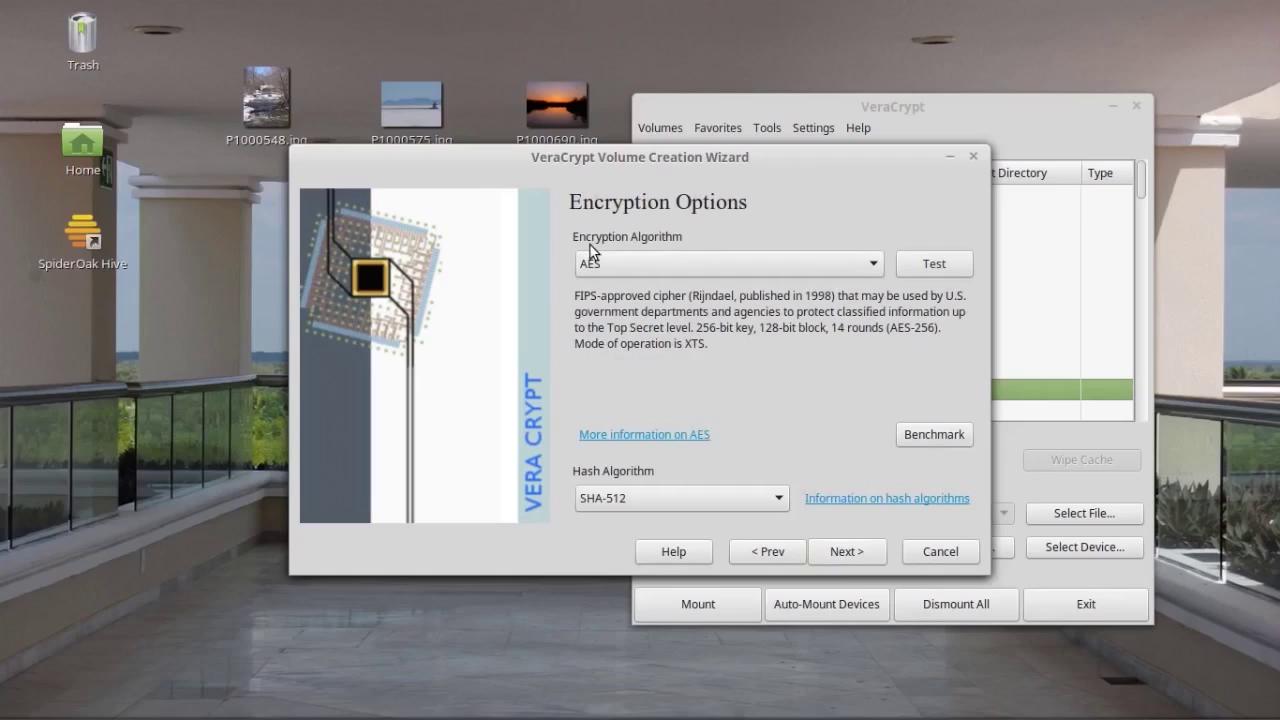
pyautogui.click(870, 264)
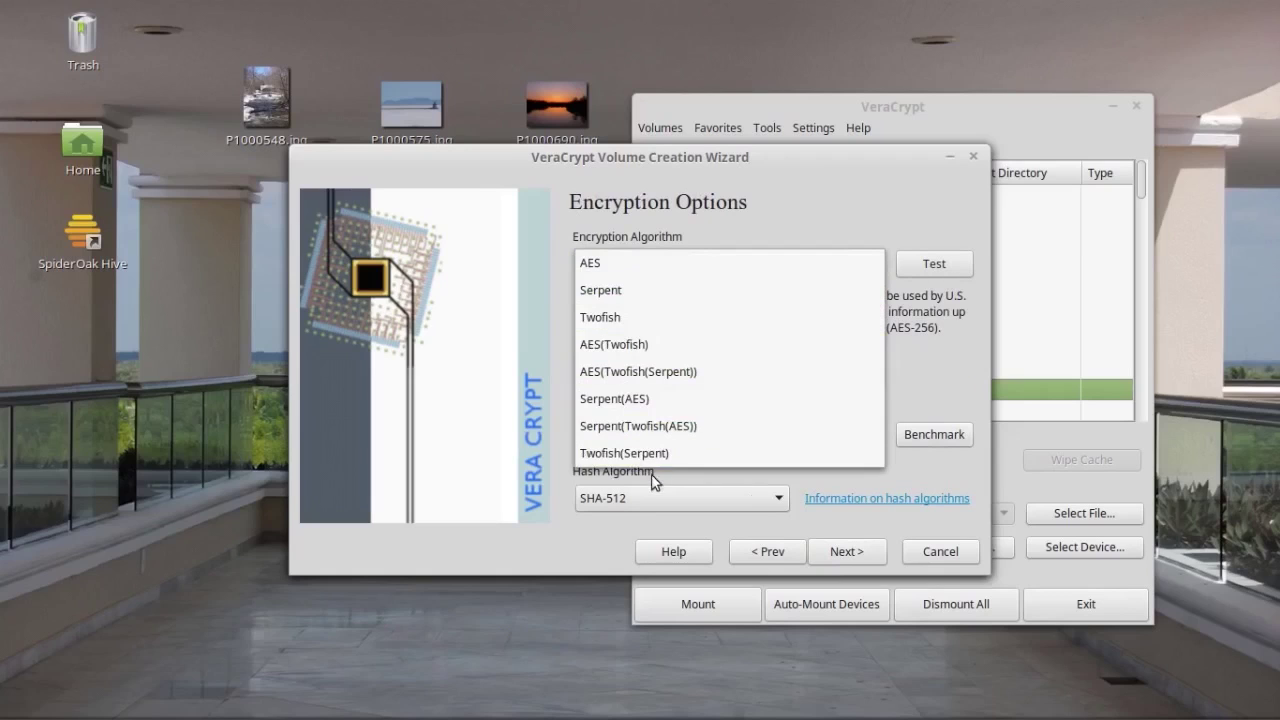
pyautogui.click(618, 299)
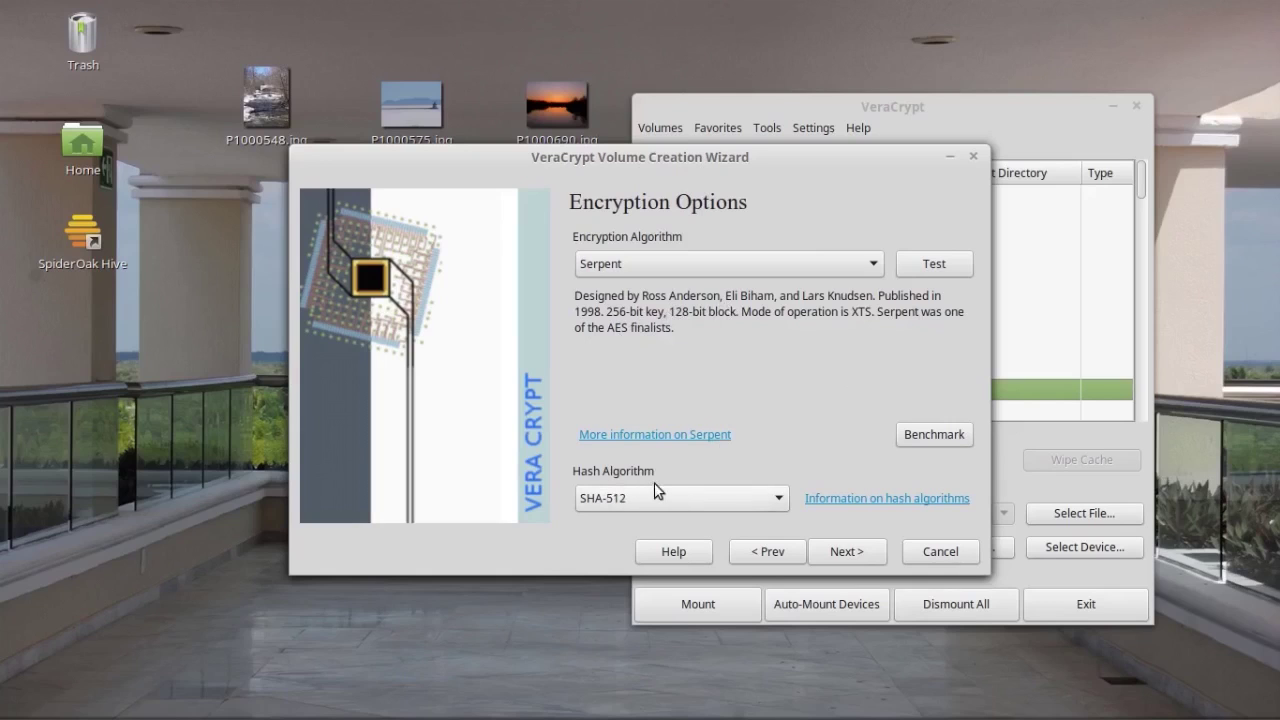
pyautogui.click(781, 498)
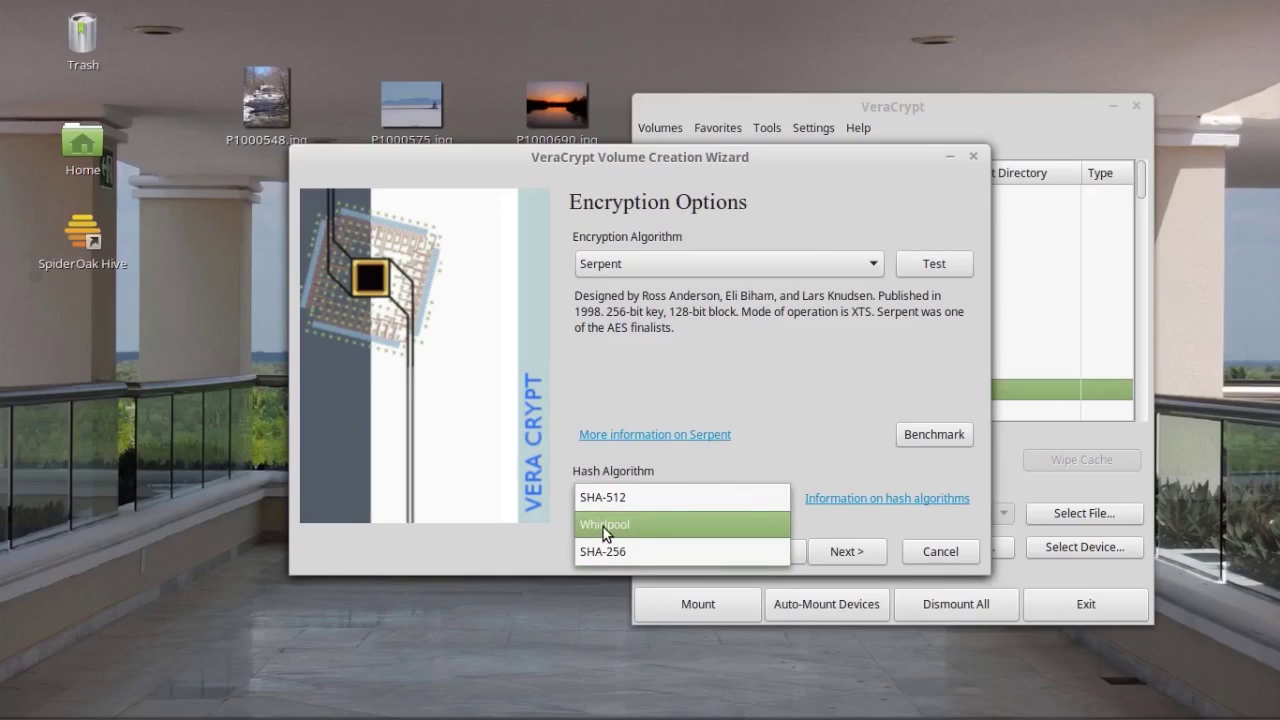
pyautogui.click(854, 429)
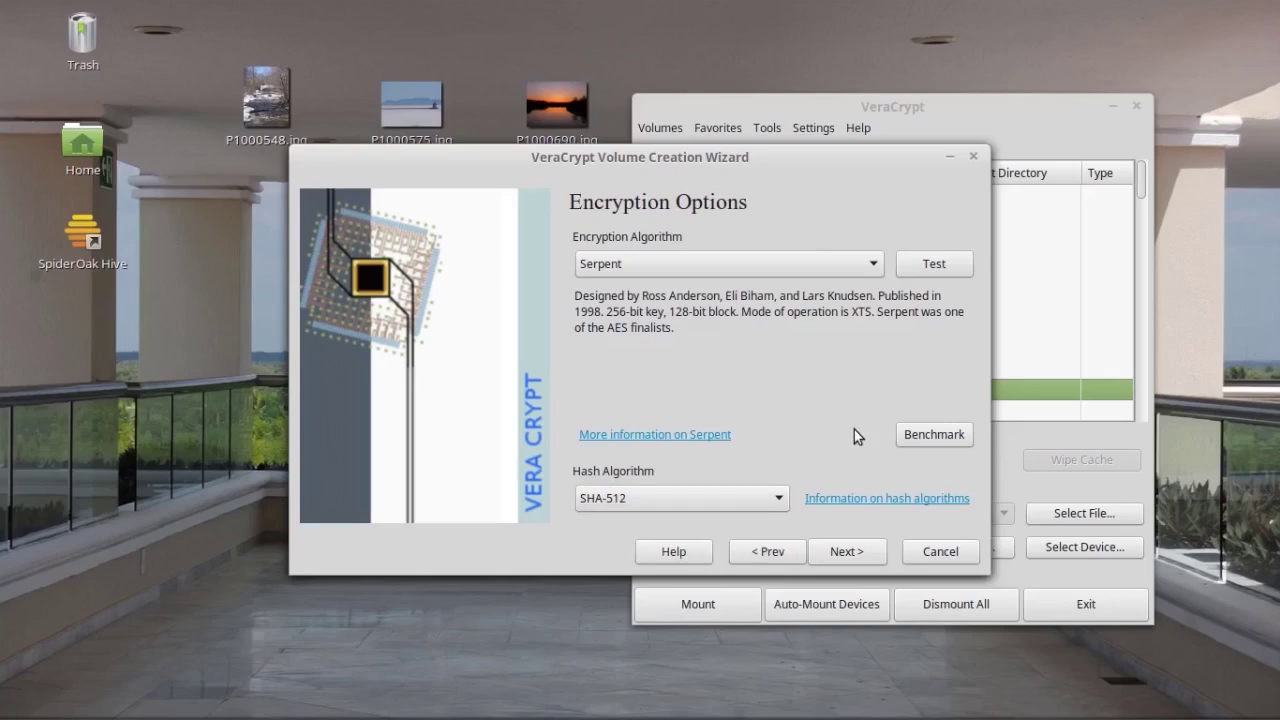
pyautogui.click(844, 557)
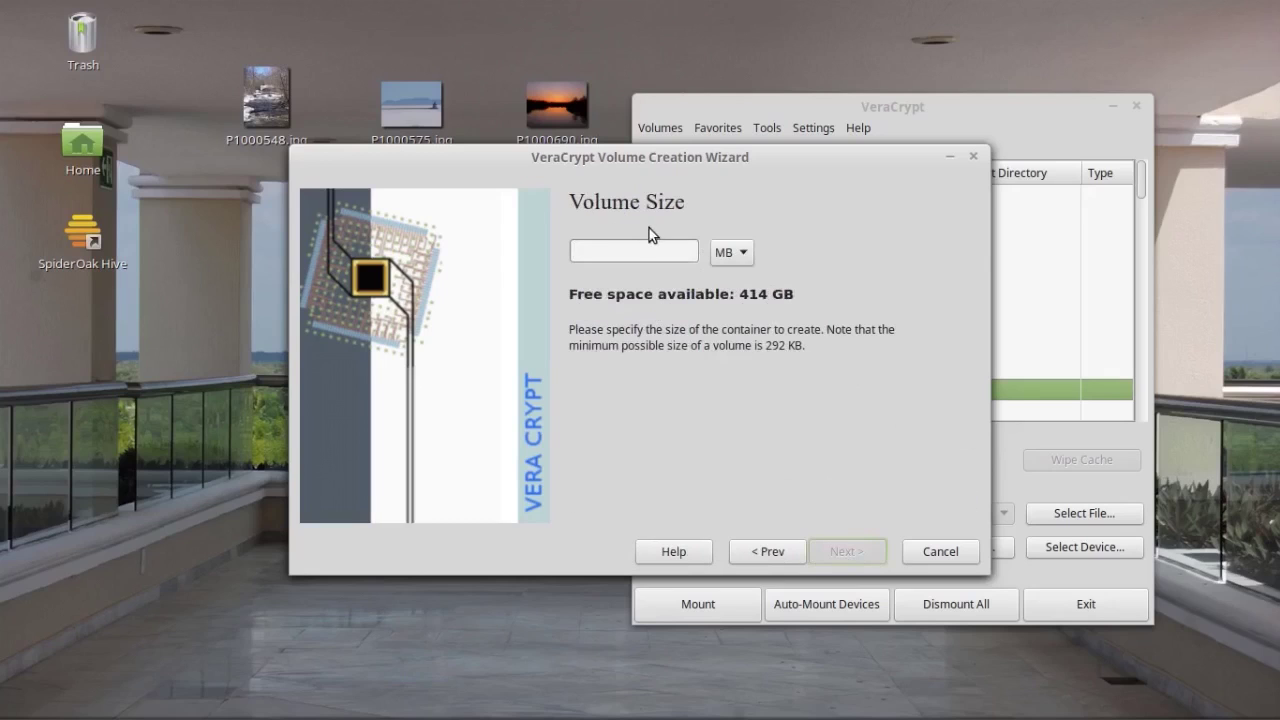
# Step: Check the combined size of the three desktop photos, 13.9 MB, in their properties
pyautogui.moveTo(618, 161); pyautogui.dragTo(808, 231)
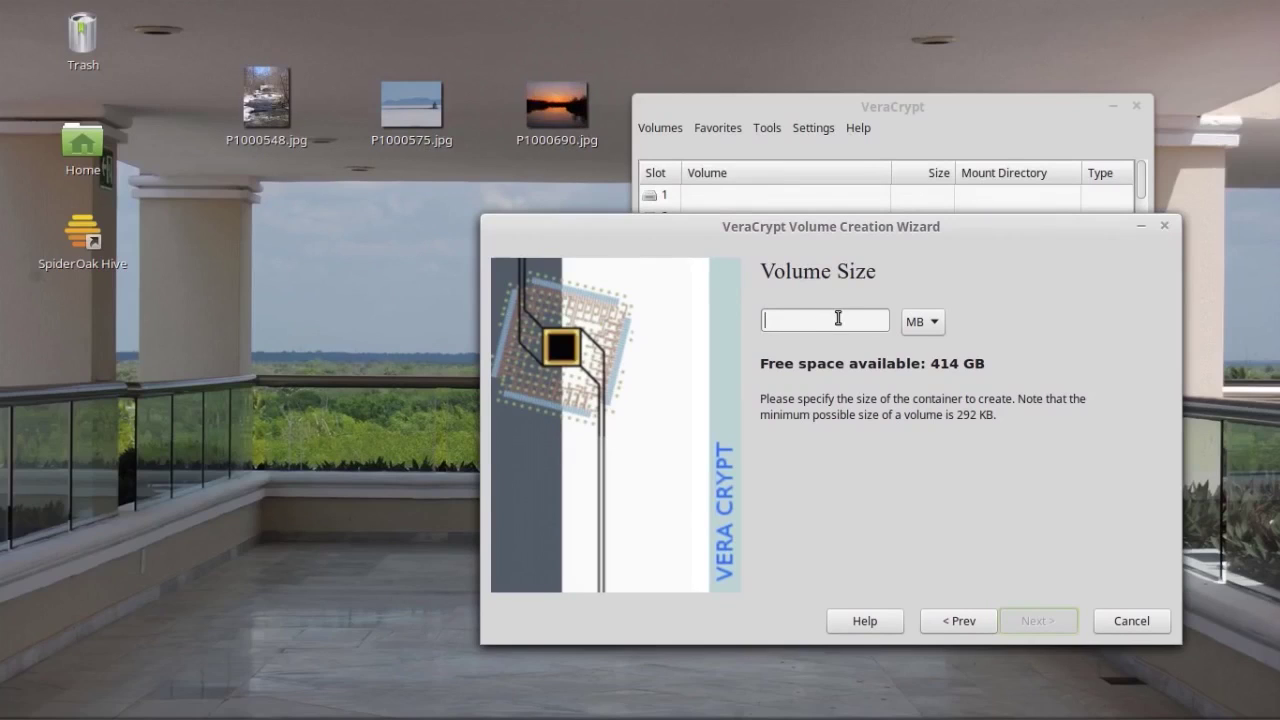
pyautogui.moveTo(204, 50); pyautogui.dragTo(617, 180)
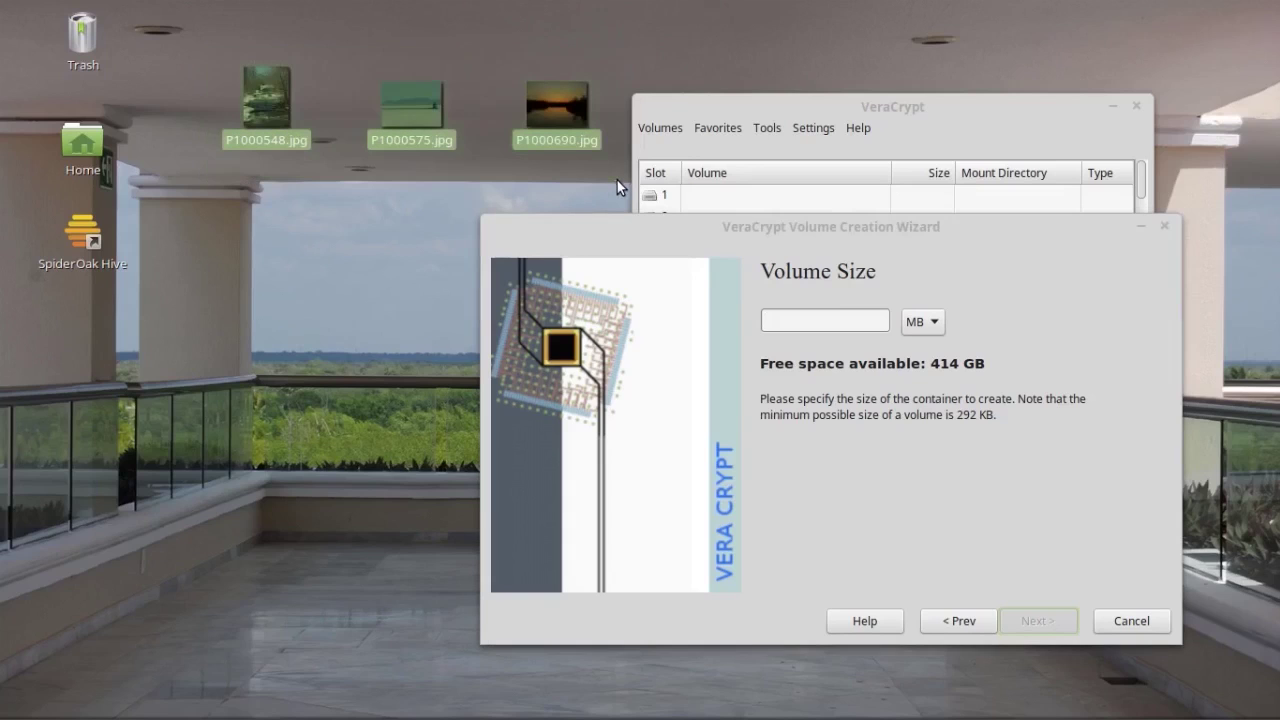
pyautogui.rightClick(262, 102)
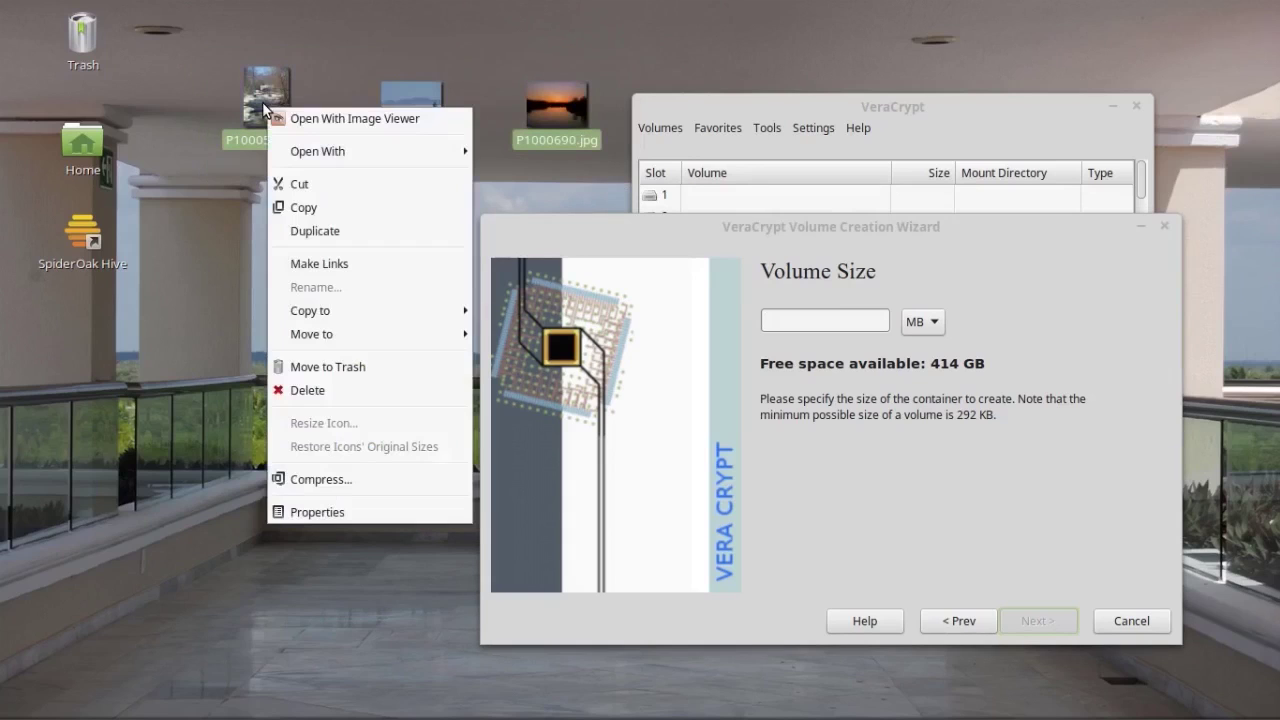
pyautogui.click(329, 513)
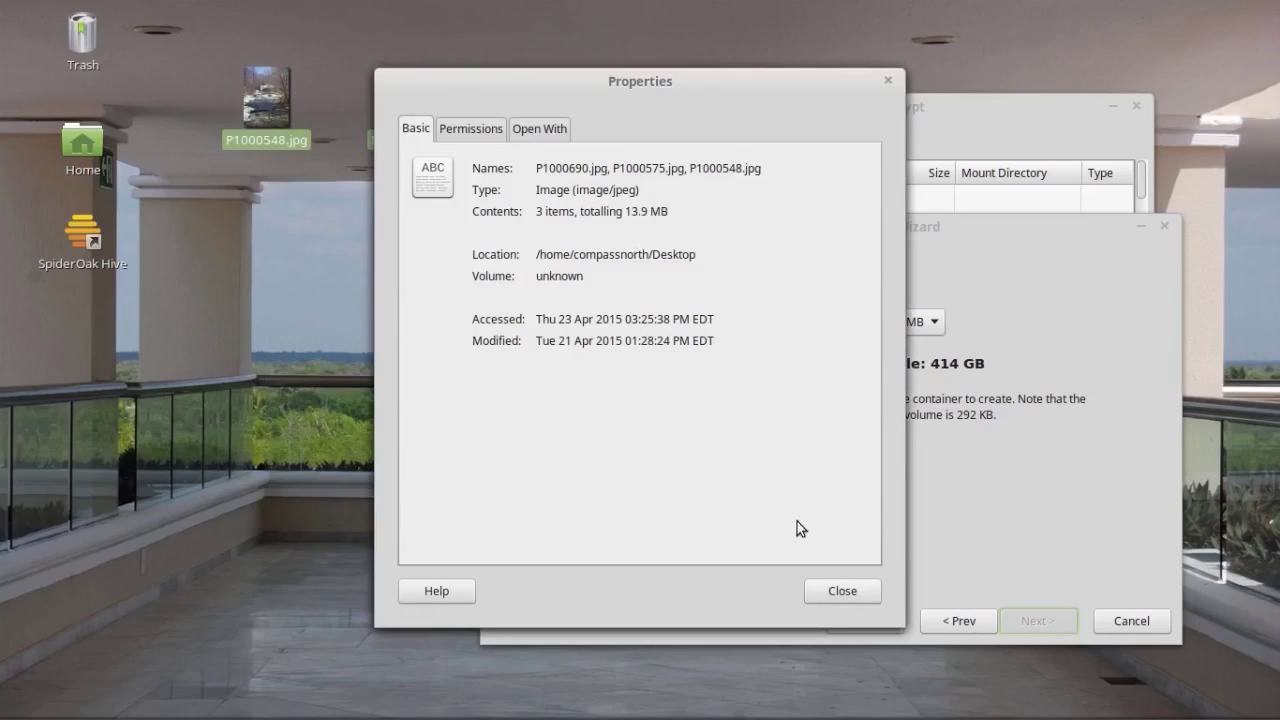
pyautogui.click(846, 593)
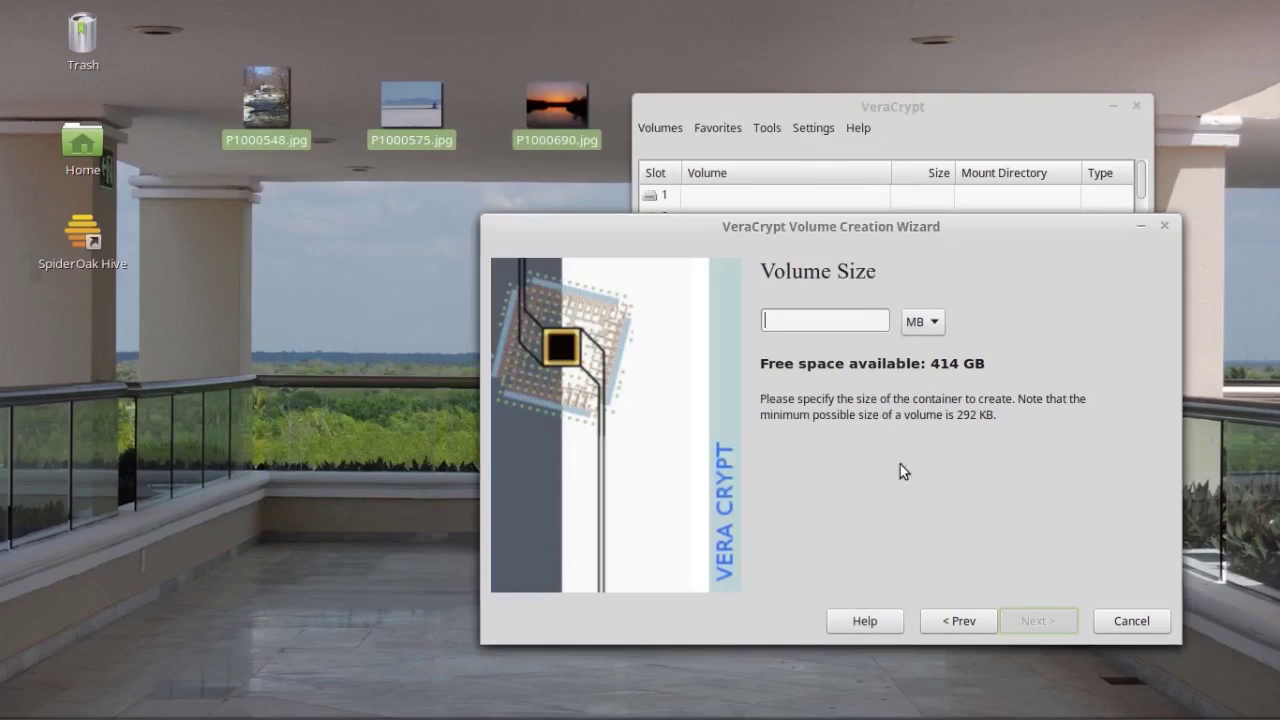
# Step: Set the volume size to 20 MB and advance to the password step
pyautogui.moveTo(920, 232); pyautogui.dragTo(695, 213)
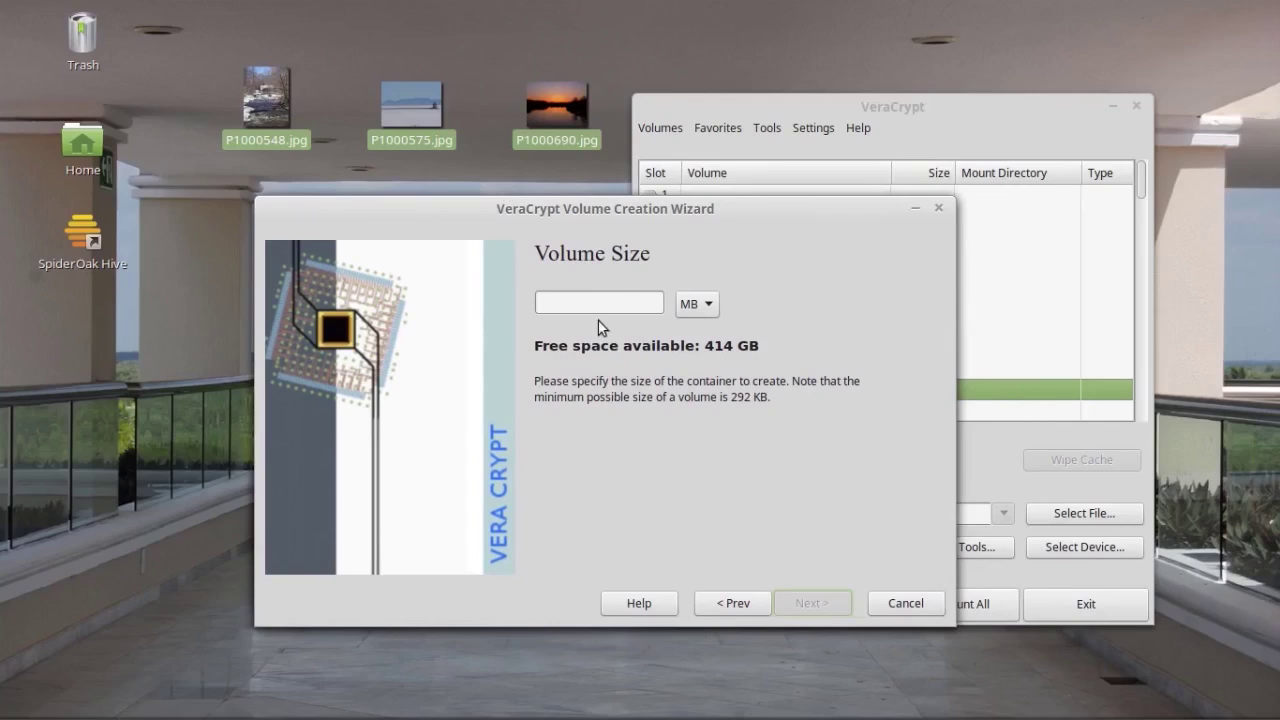
pyautogui.click(616, 301)
pyautogui.write('20')
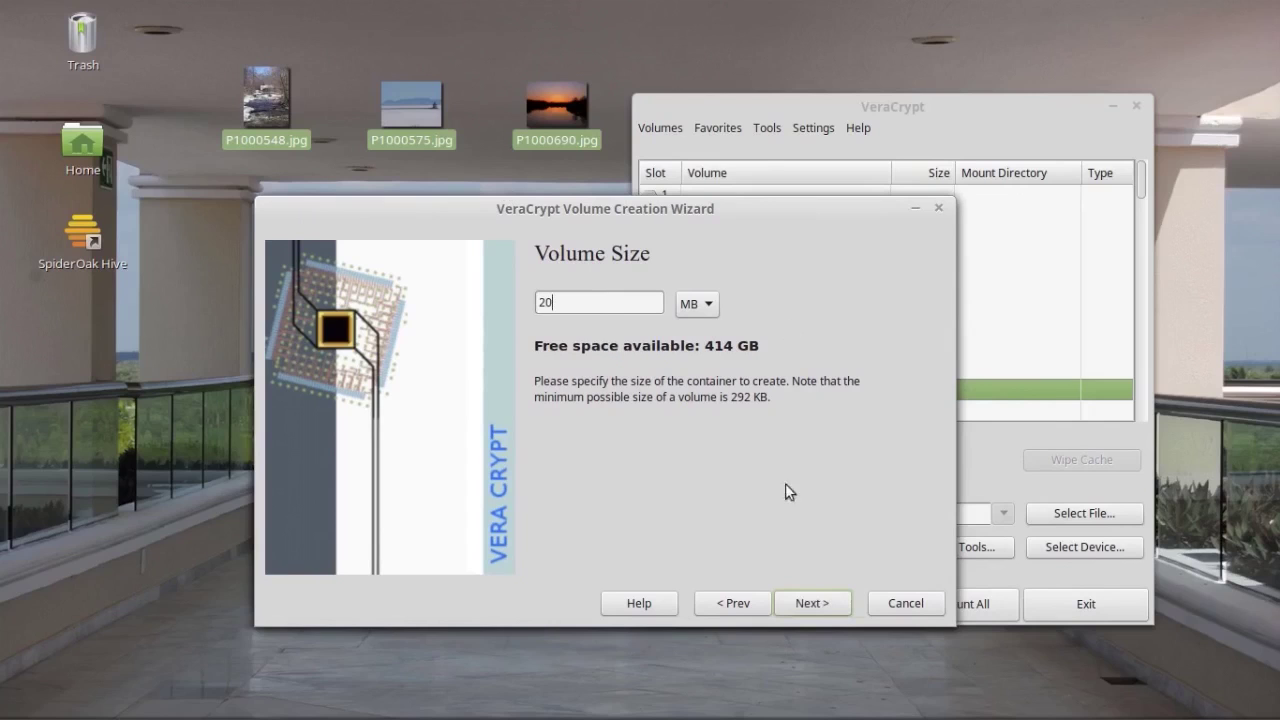
pyautogui.click(812, 603)
# Step: Enter a four-character volume password in both fields and accept the short-password warning
pyautogui.click(704, 291)
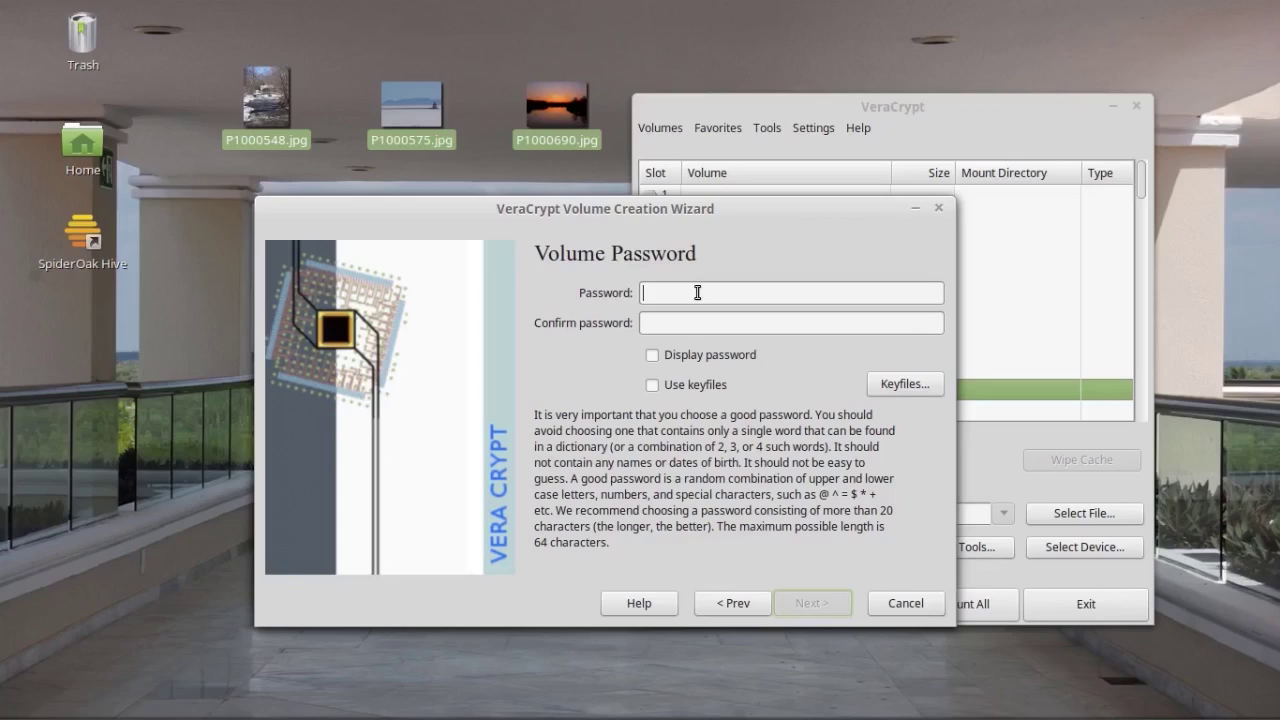
pyautogui.write('••••••••')
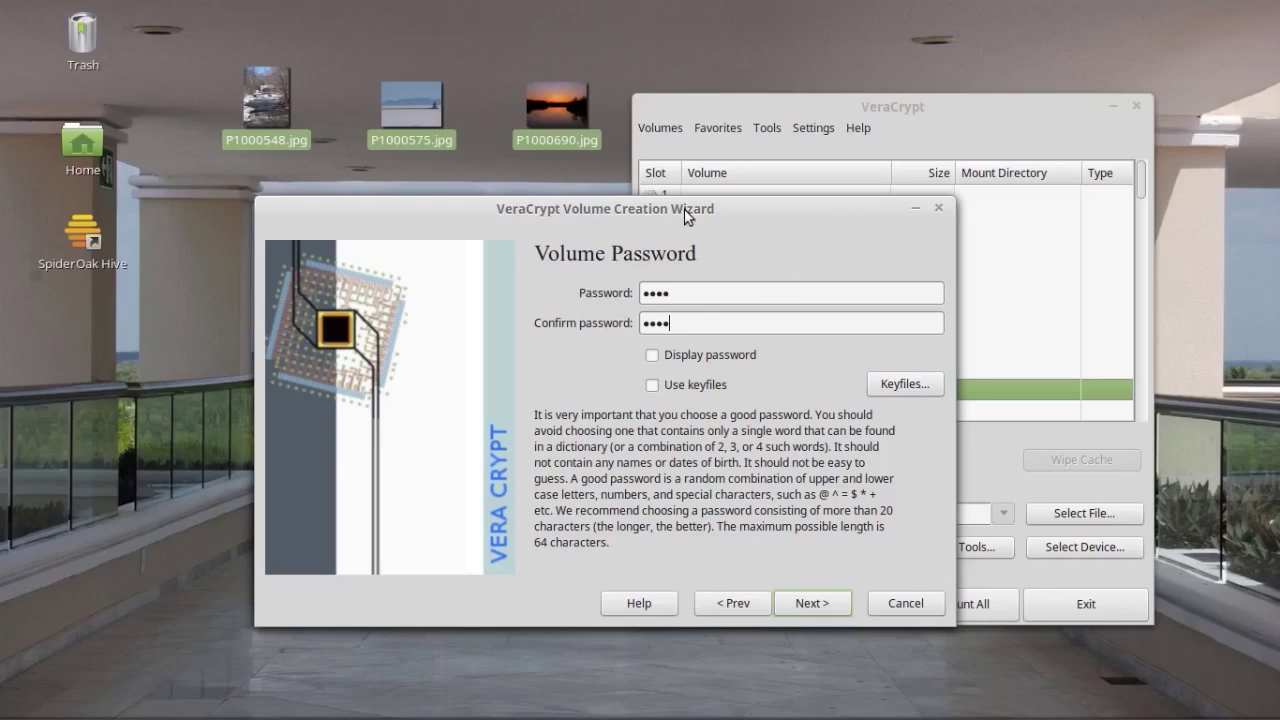
pyautogui.moveTo(624, 212); pyautogui.dragTo(598, 224)
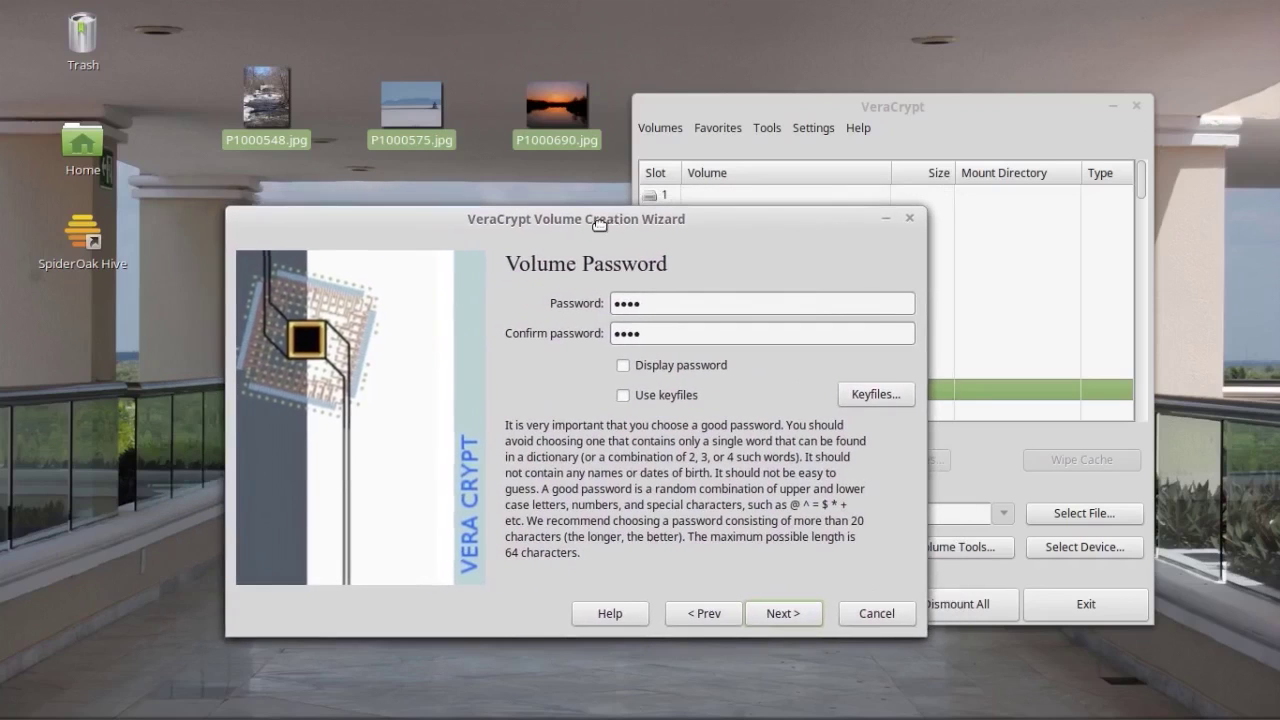
pyautogui.click(782, 615)
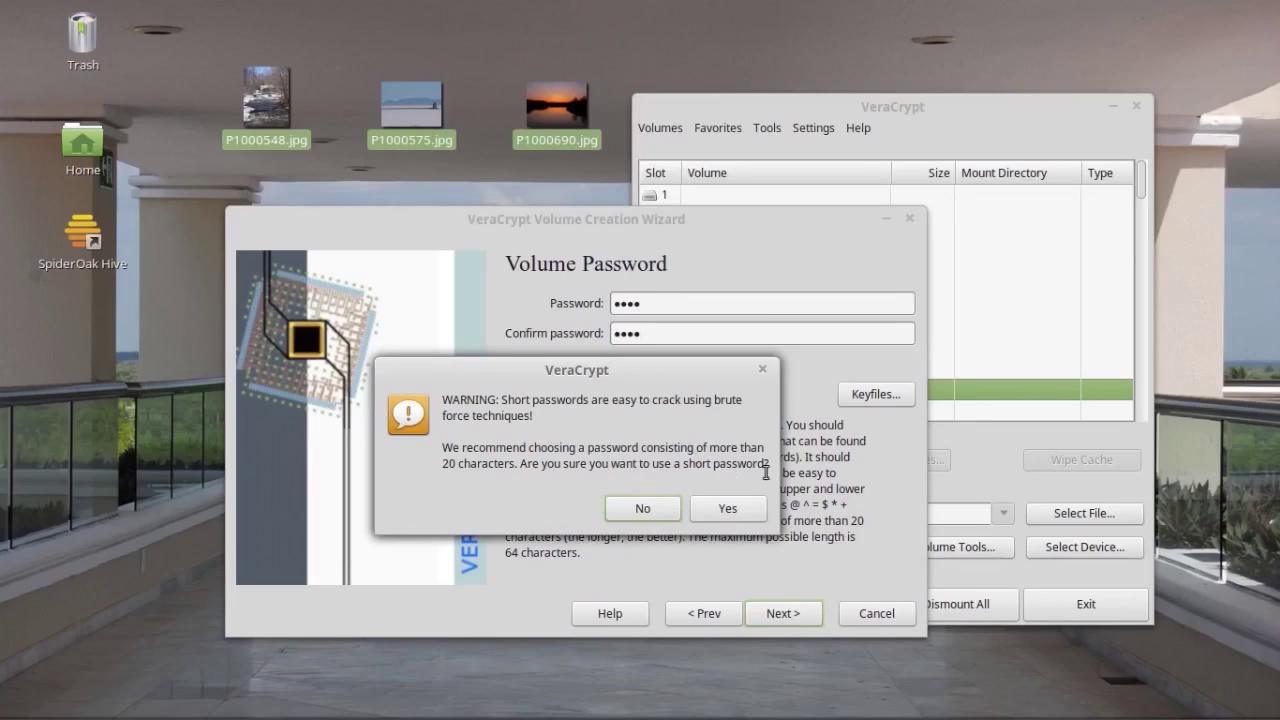
pyautogui.click(727, 510)
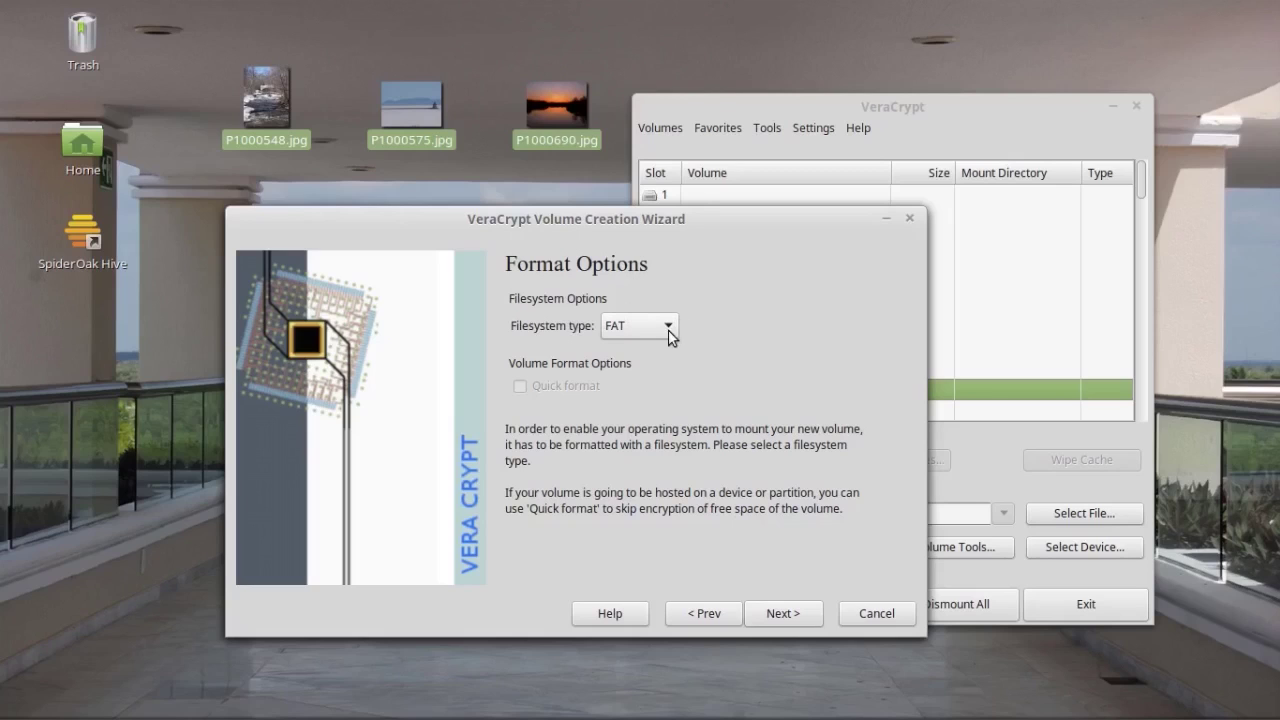
# Step: Select FAT from the Filesystem type list on the Format Options page
pyautogui.click(667, 335)
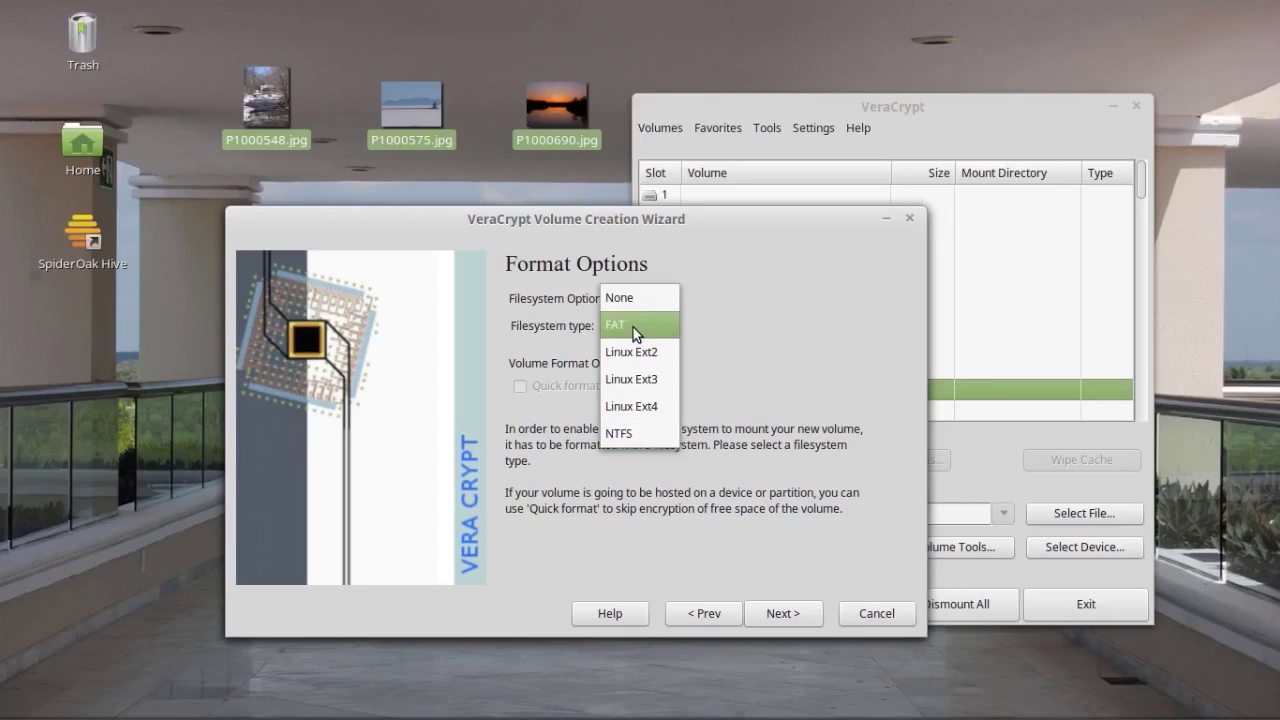
pyautogui.click(817, 296)
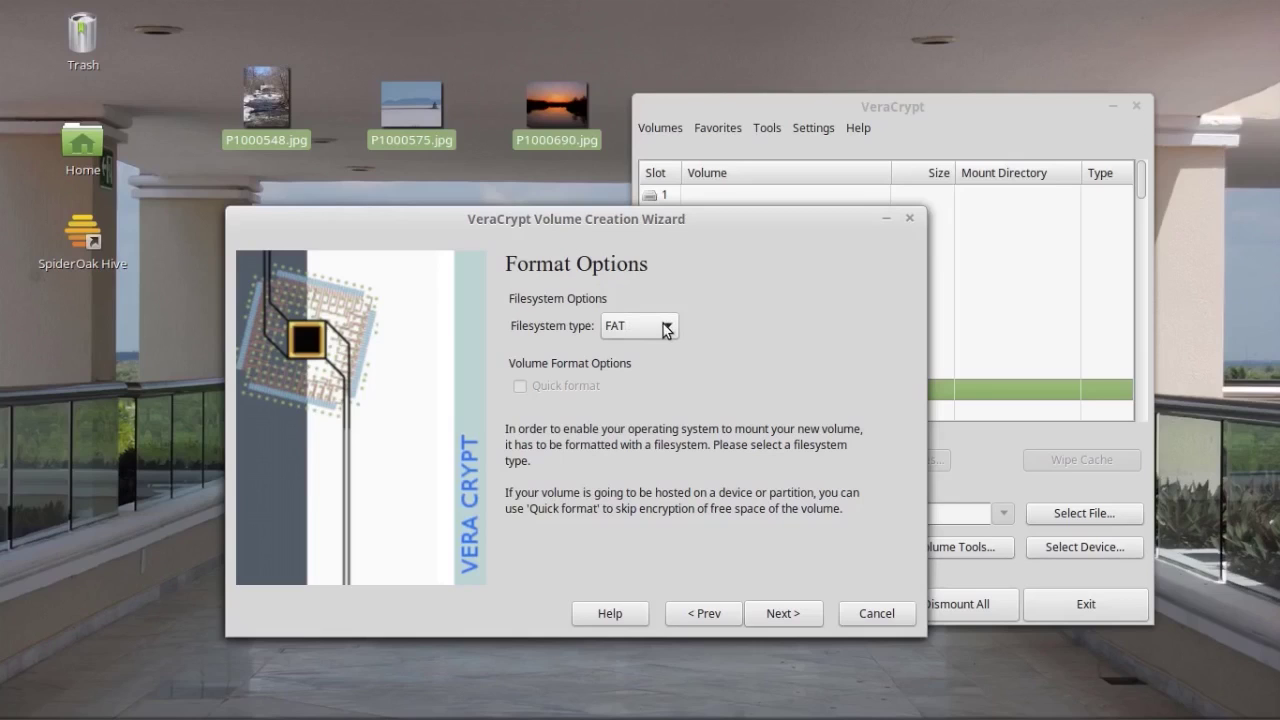
pyautogui.click(666, 331)
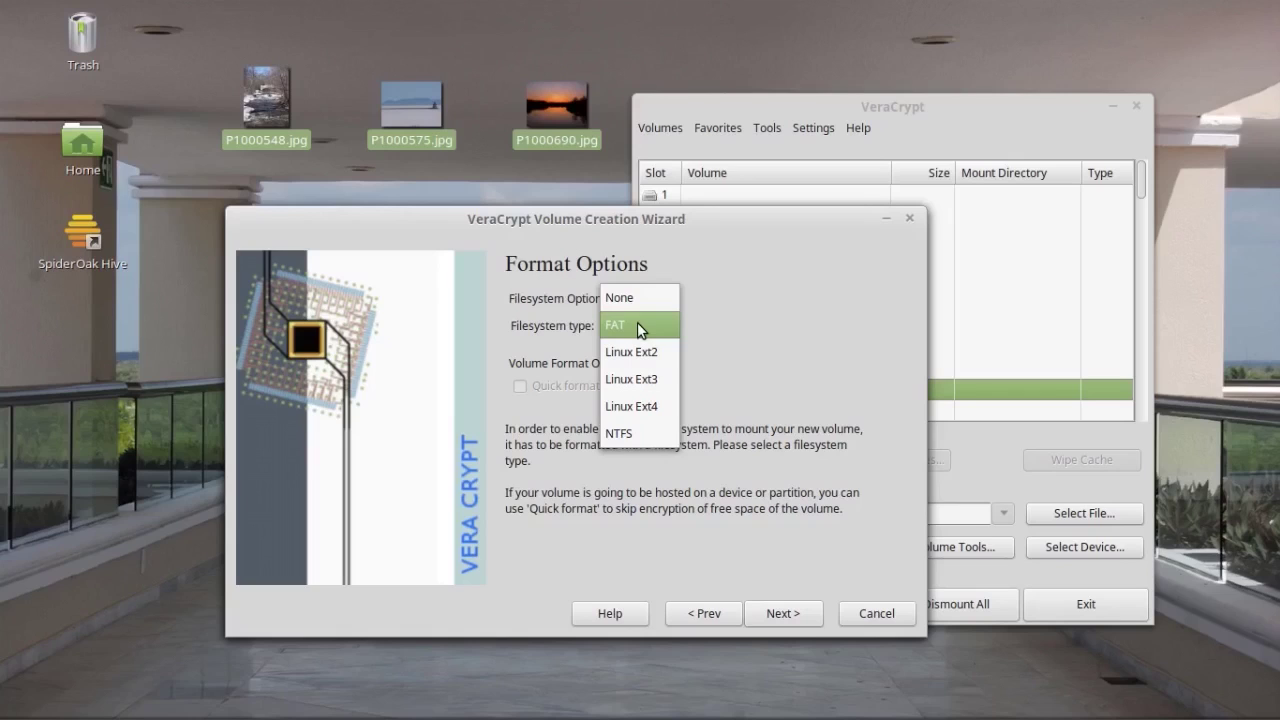
pyautogui.click(637, 325)
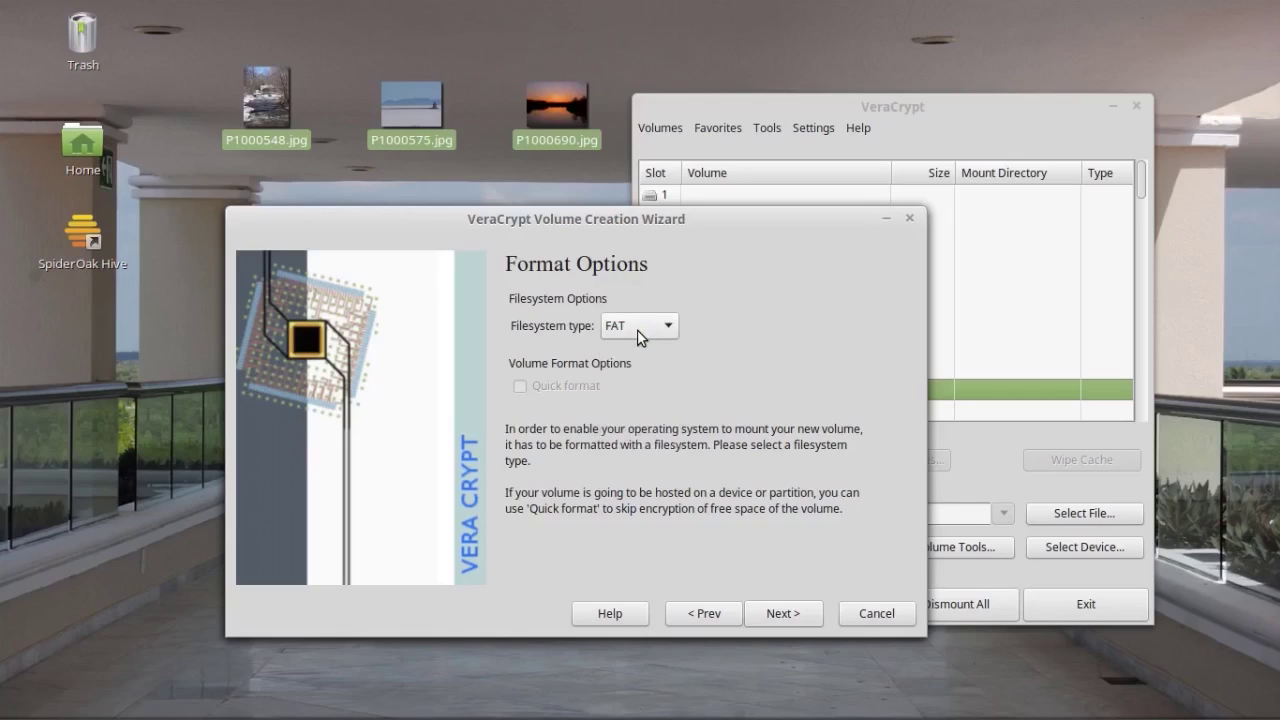
# Step: Format the encrypted volume so test_container is created on the Desktop
pyautogui.click(781, 613)
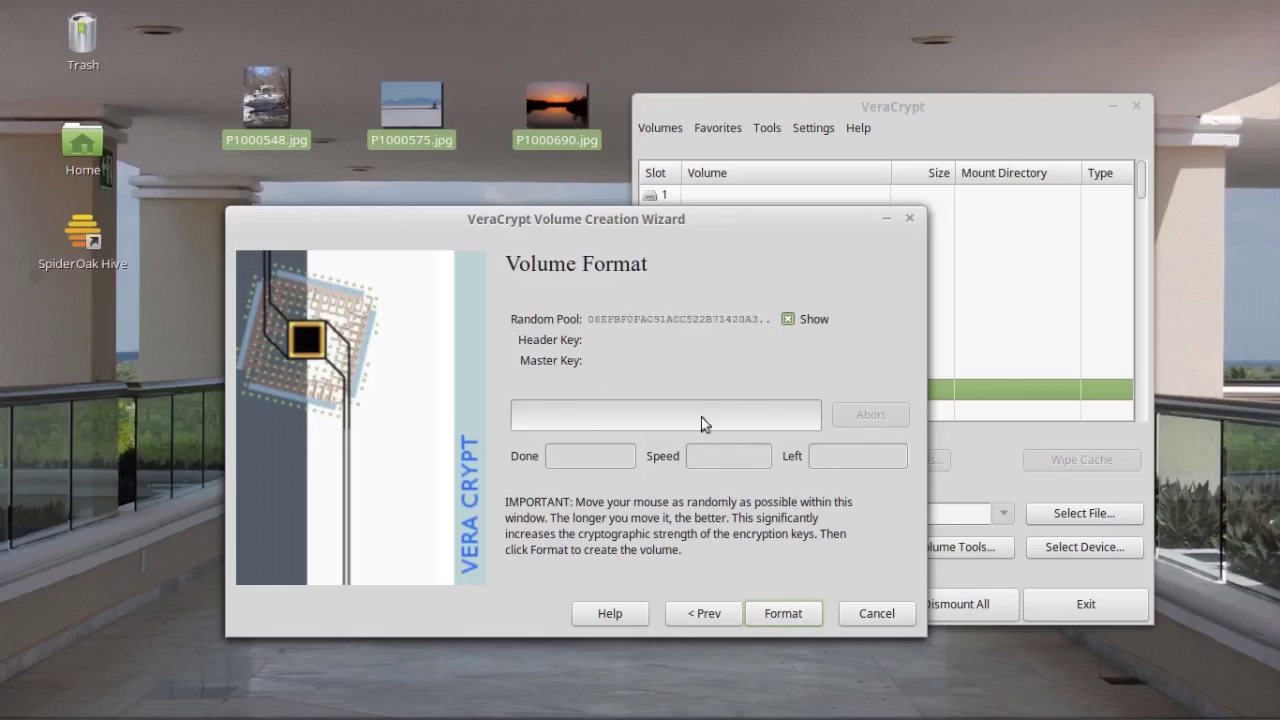
pyautogui.click(785, 617)
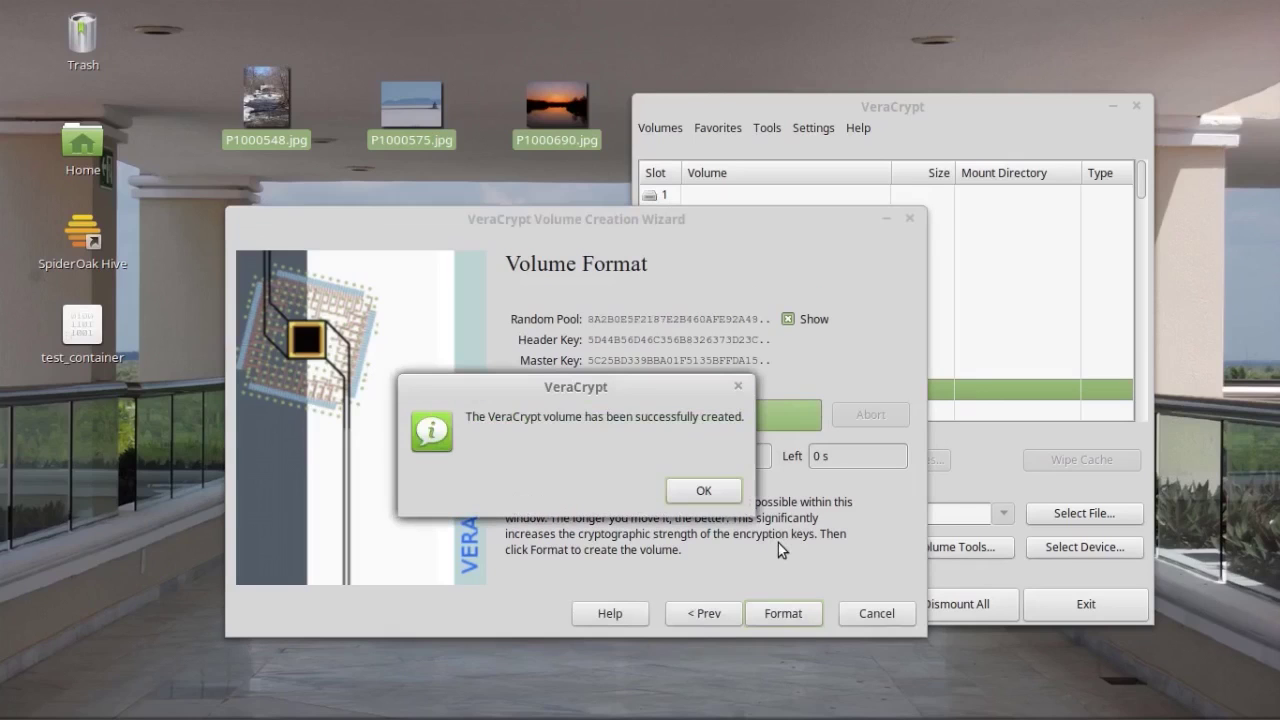
# Step: Acknowledge the successful volume creation and close the wizard and VeraCrypt
pyautogui.click(704, 491)
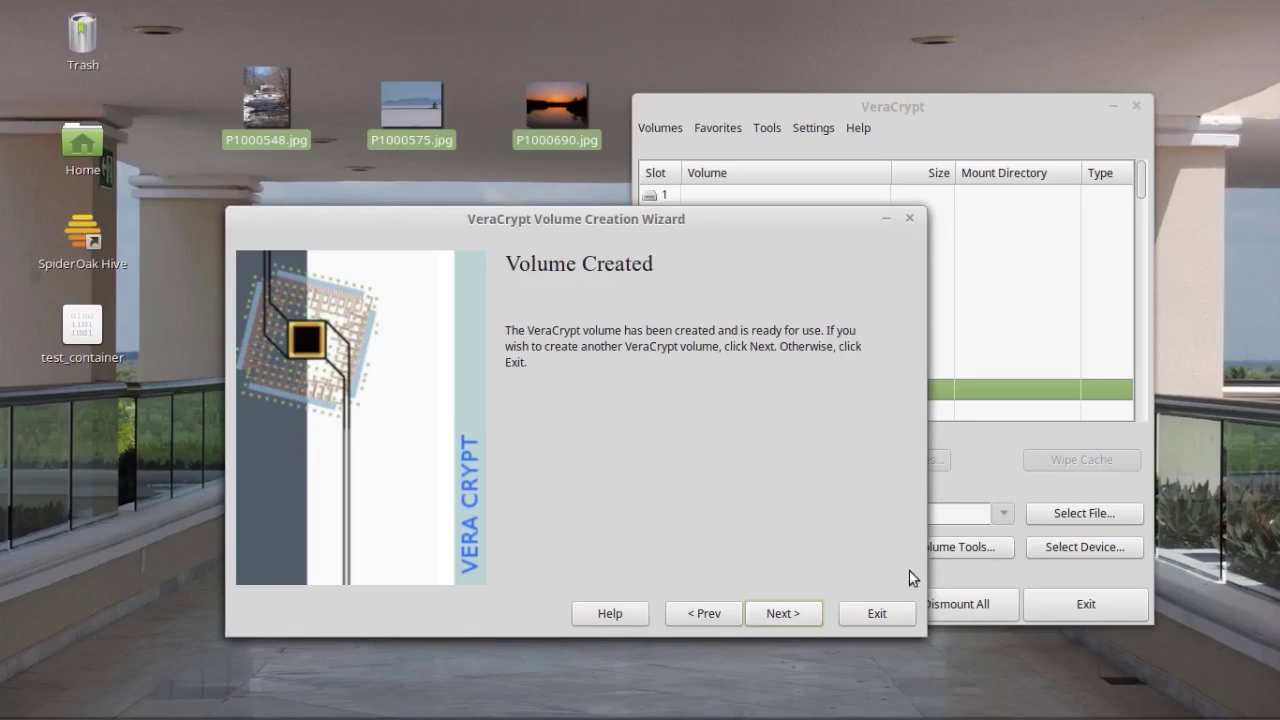
pyautogui.click(878, 615)
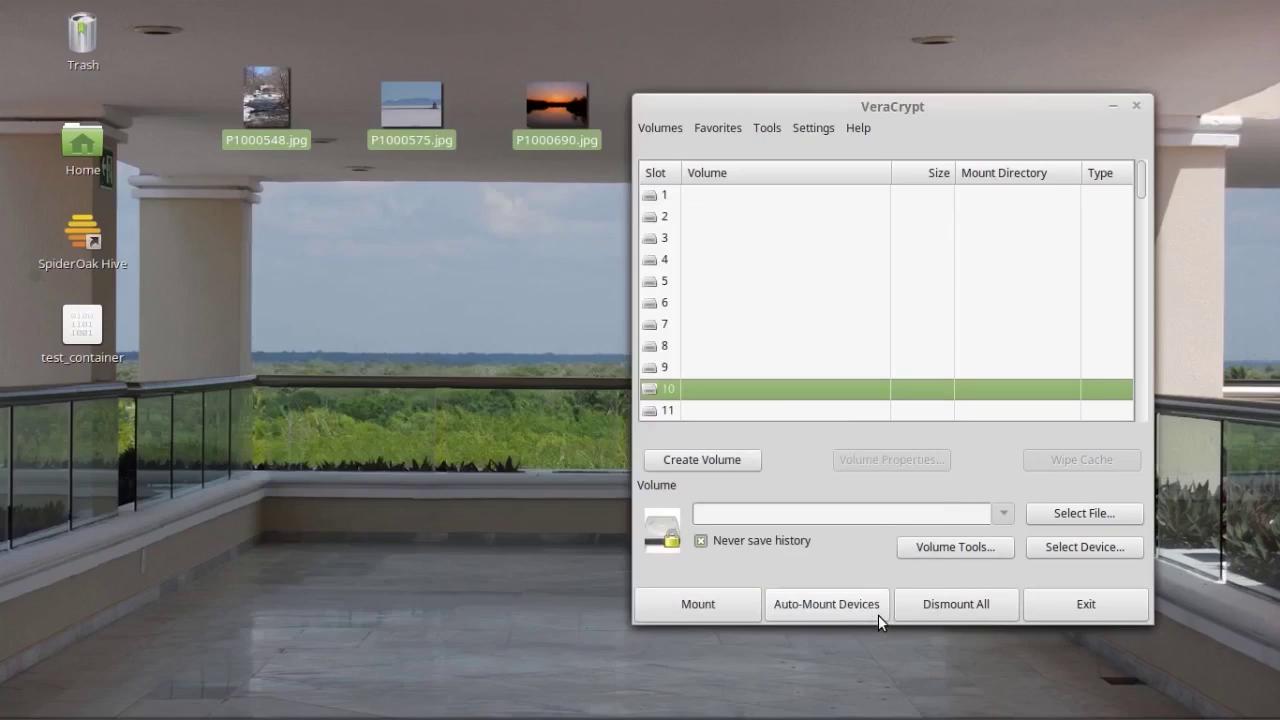
pyautogui.click(1104, 610)
pyautogui.click(340, 434)
# Step: Bring up the file properties of test_container on the desktop
pyautogui.click(65, 319)
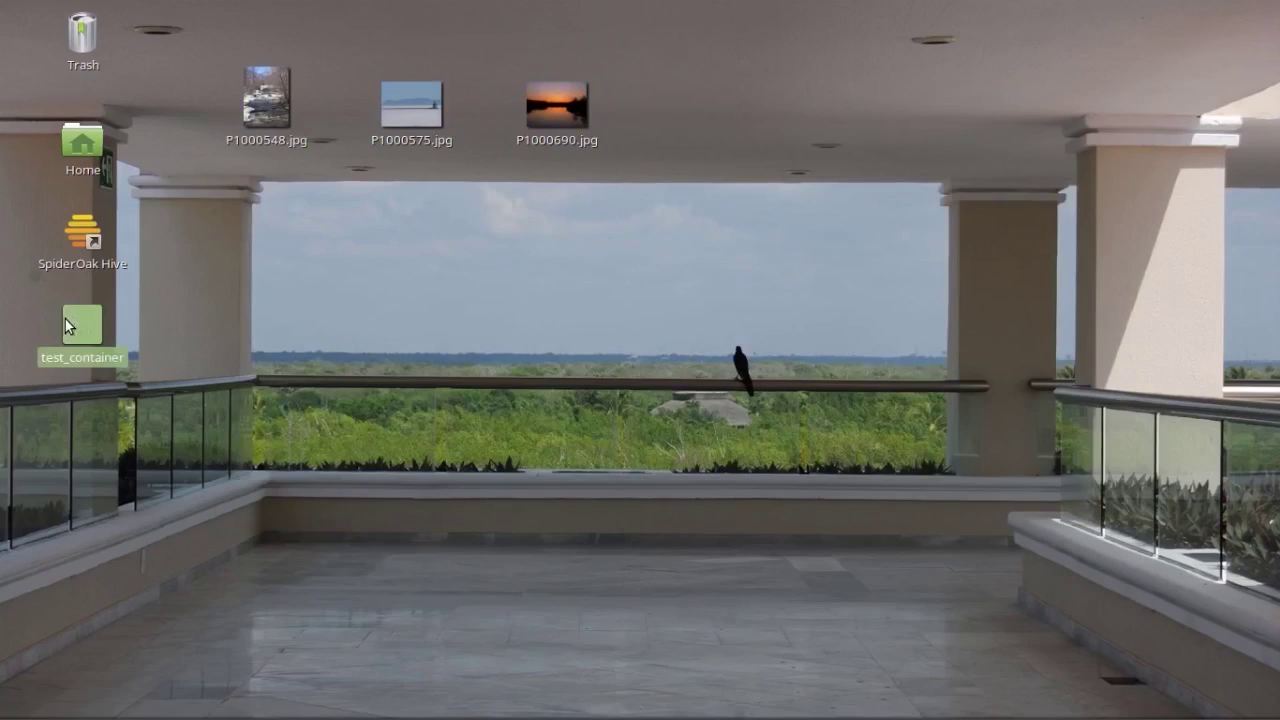
pyautogui.click(225, 366)
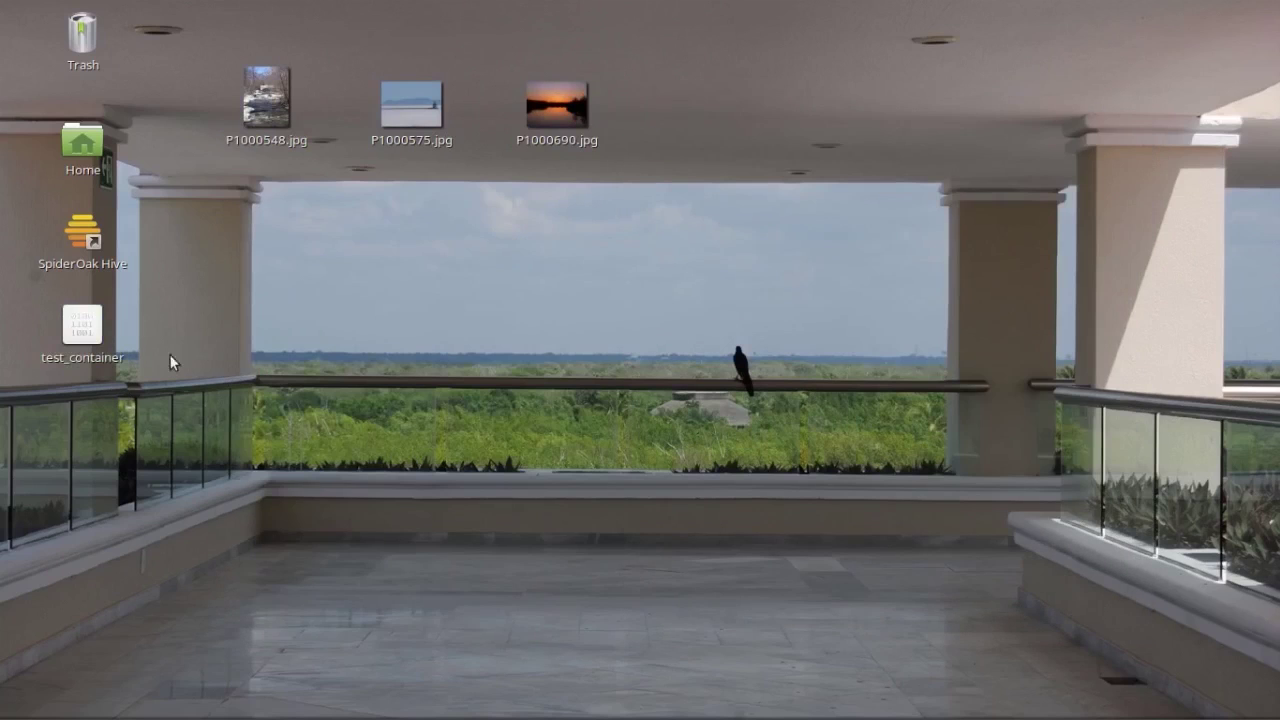
pyautogui.rightClick(82, 327)
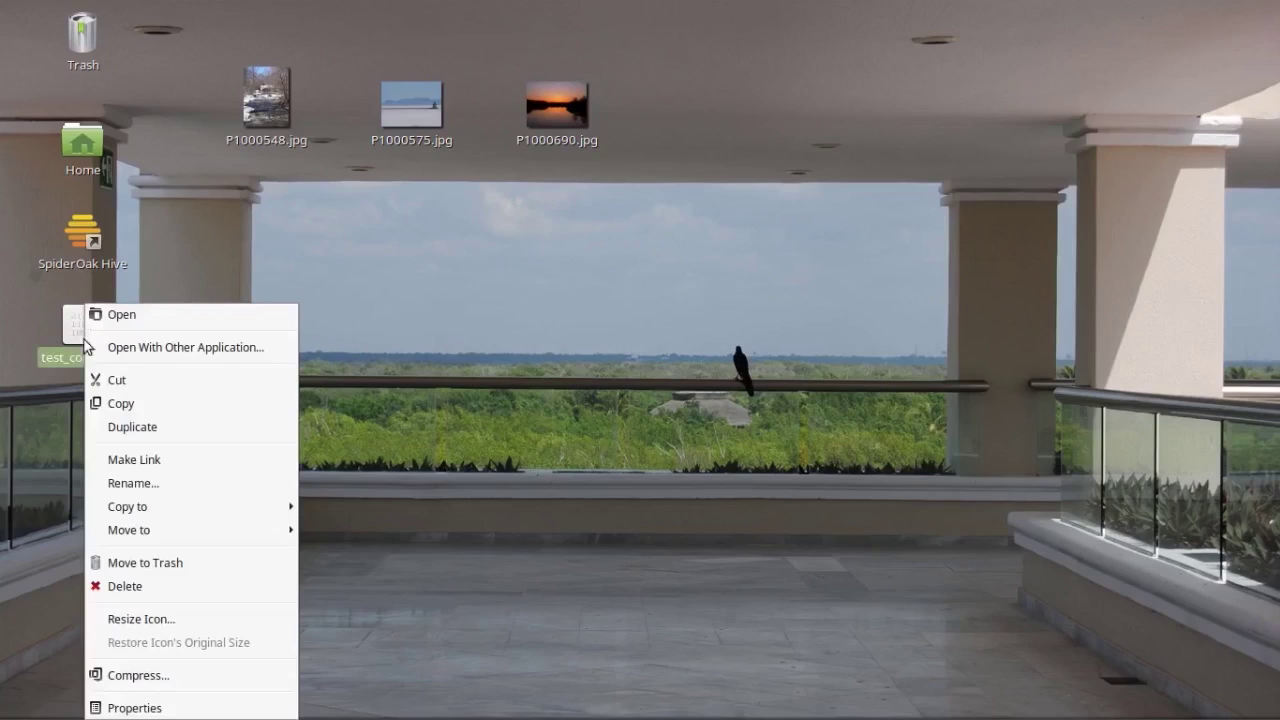
pyautogui.click(138, 710)
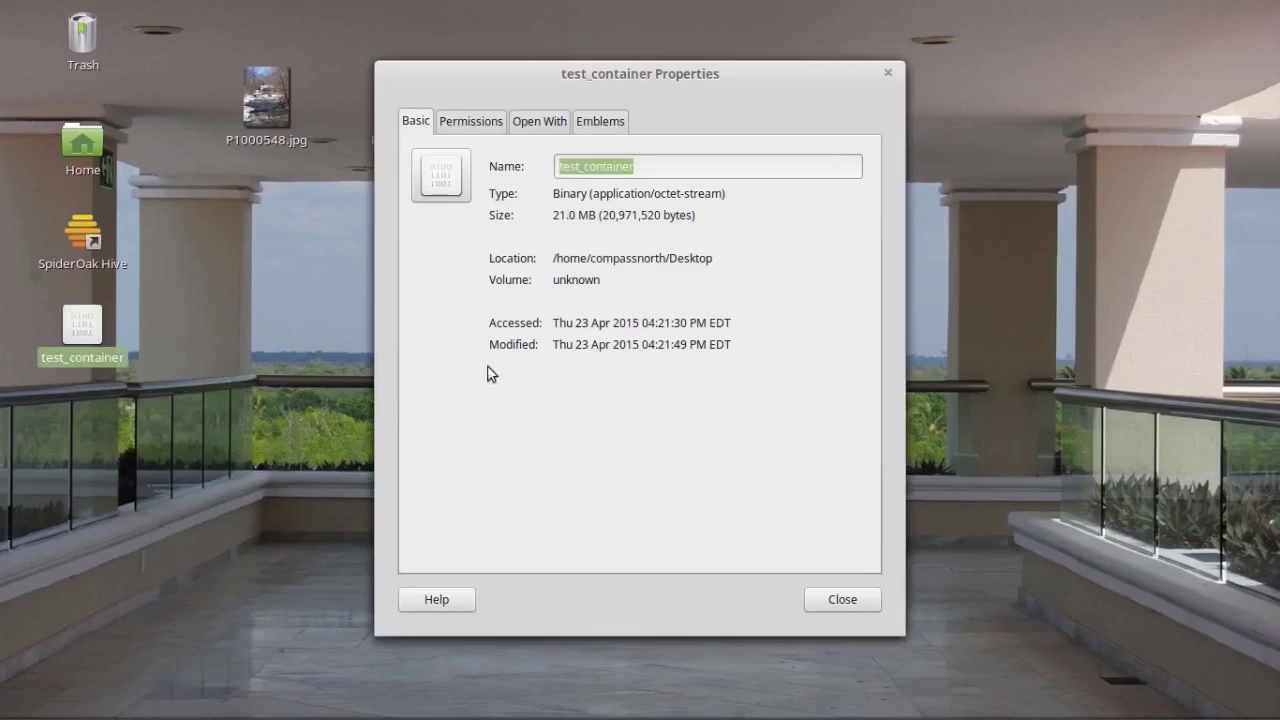
# Step: Rename the container to test_container.mp4 in its properties
pyautogui.click(680, 166)
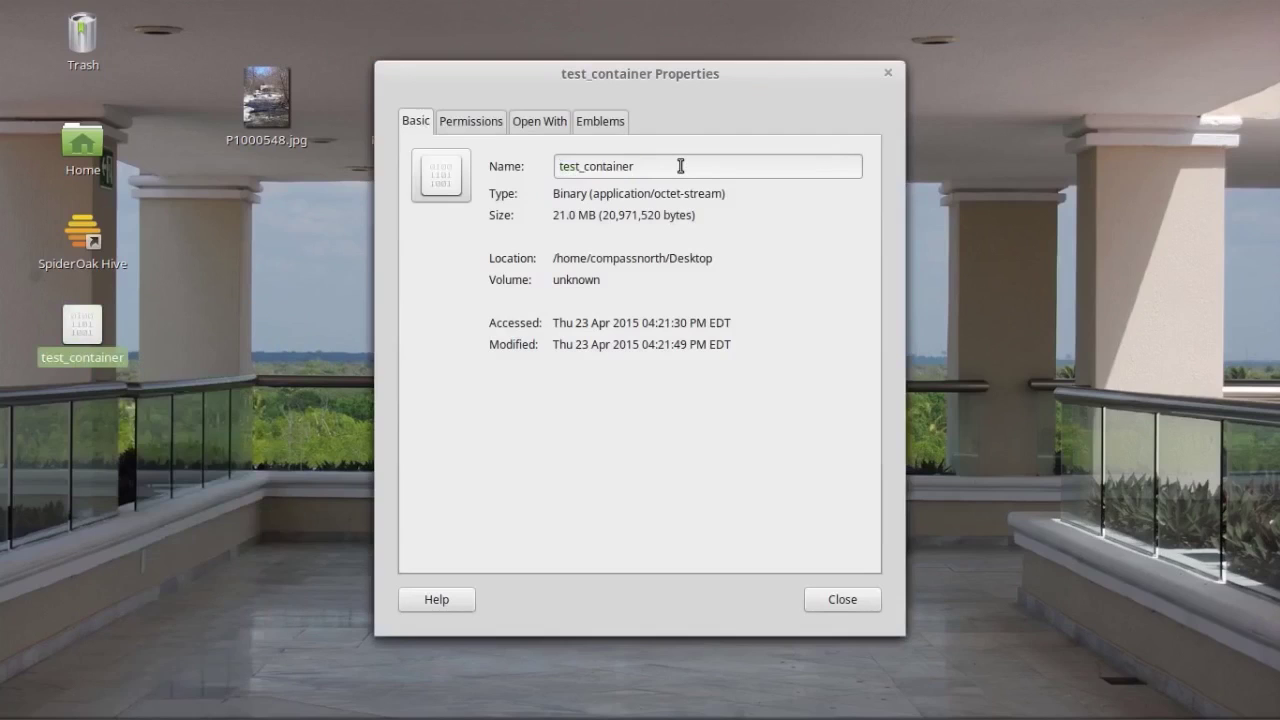
pyautogui.write('.mp4')
pyautogui.press('Return')
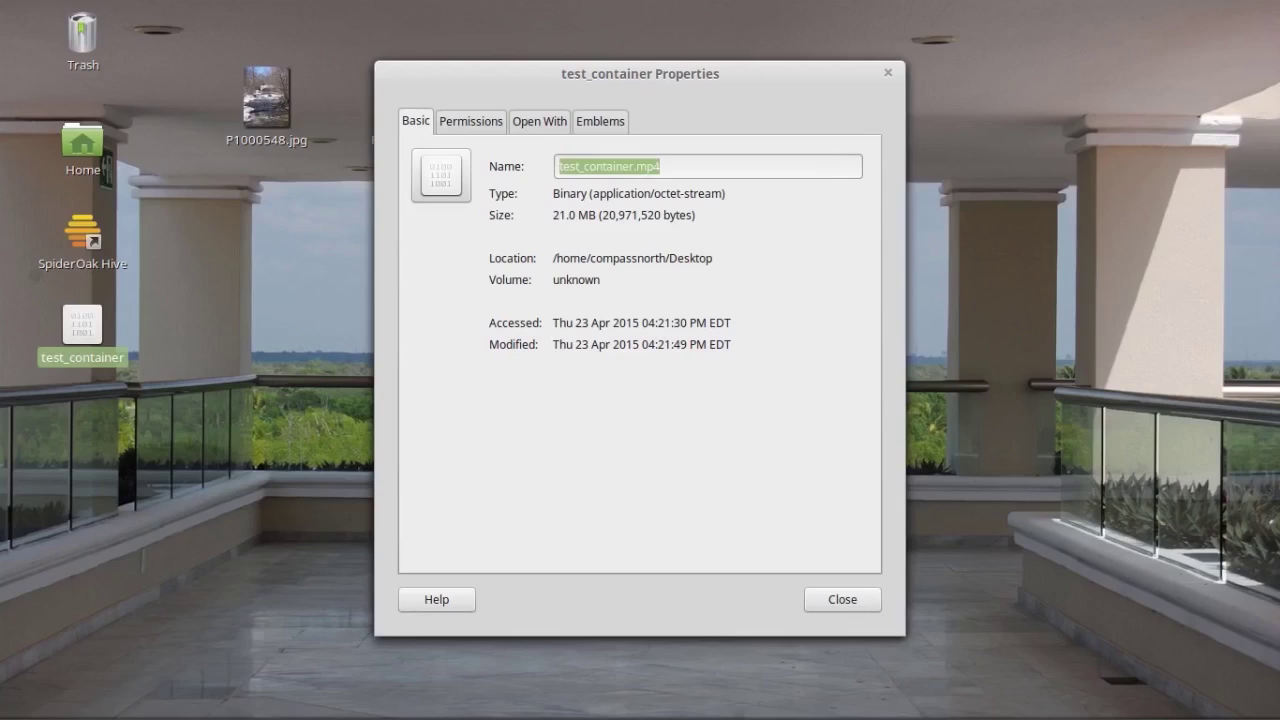
pyautogui.click(259, 445)
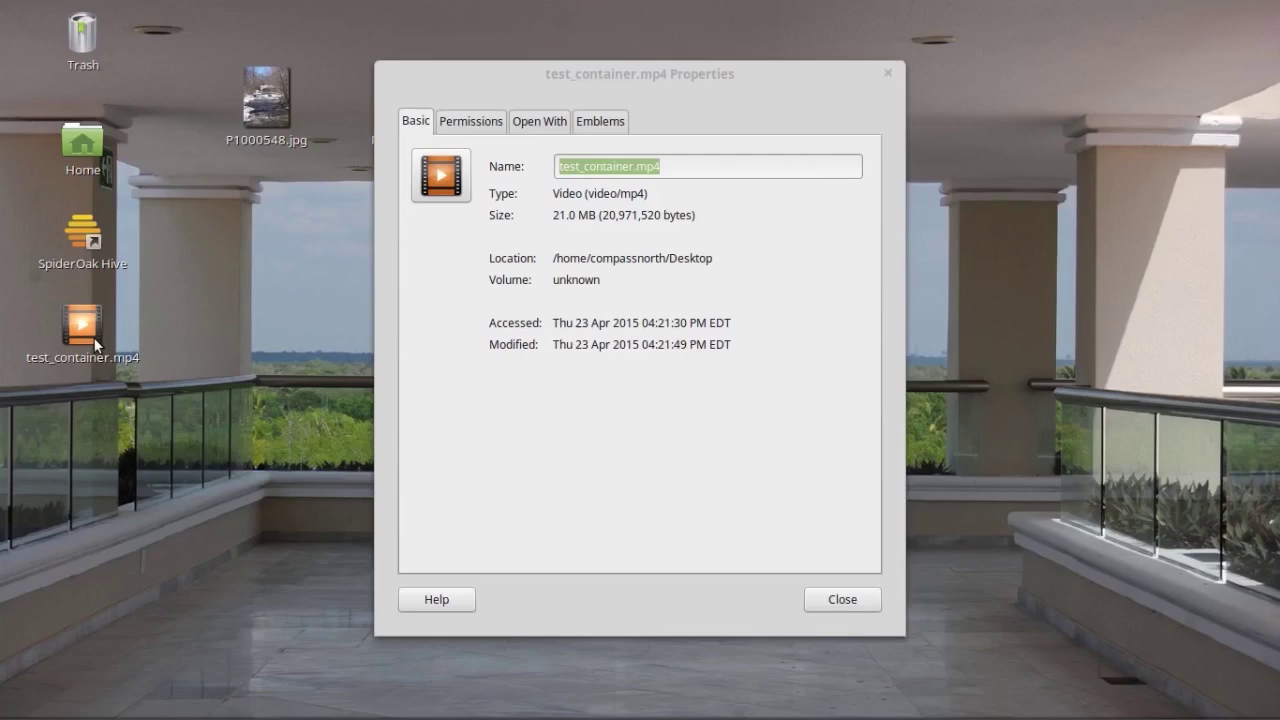
# Step: Restore the name test_container and close the properties window
pyautogui.click(708, 167)
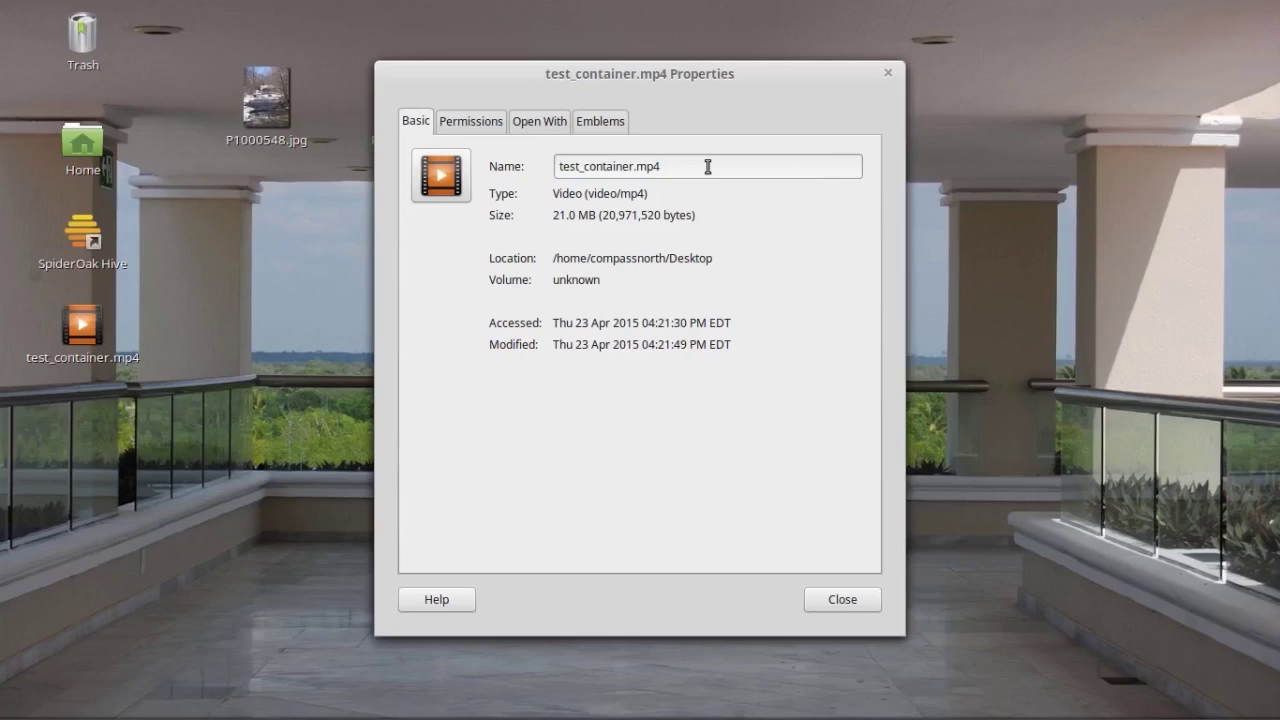
pyautogui.press('BackSpace')
pyautogui.press('BackSpace')
pyautogui.press('BackSpace')
pyautogui.press('BackSpace')
pyautogui.press('Return')
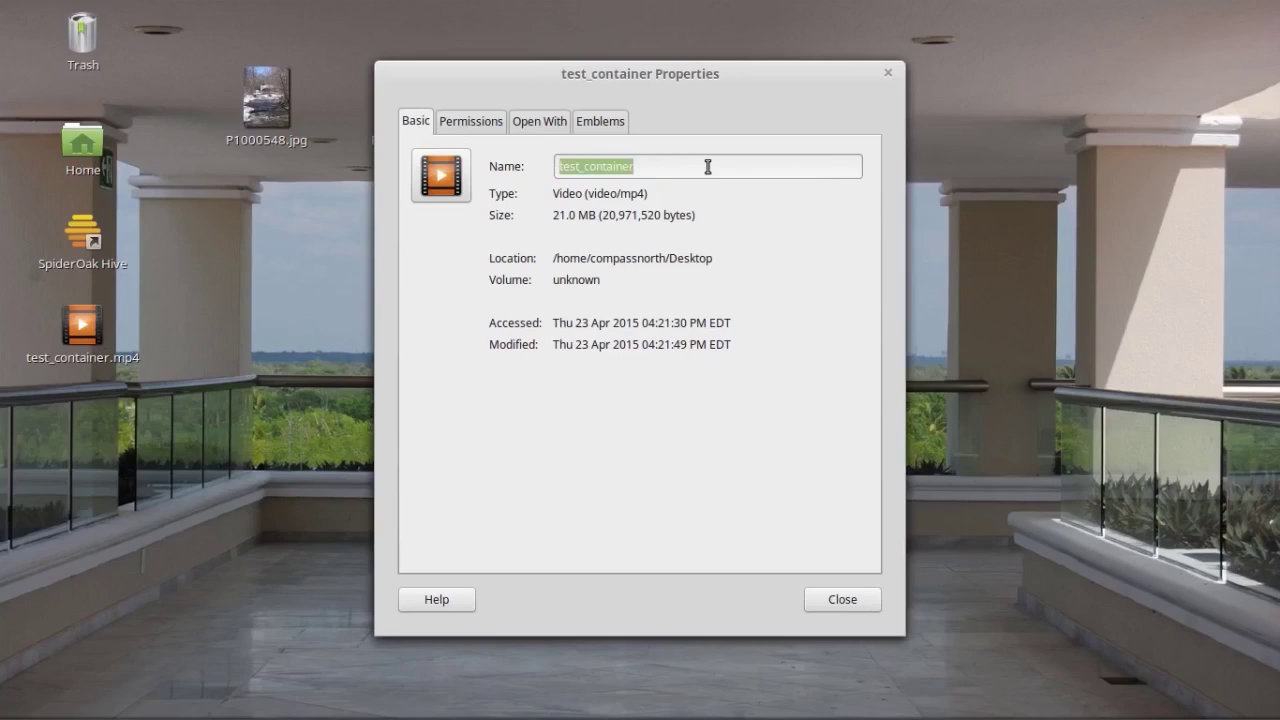
pyautogui.click(843, 600)
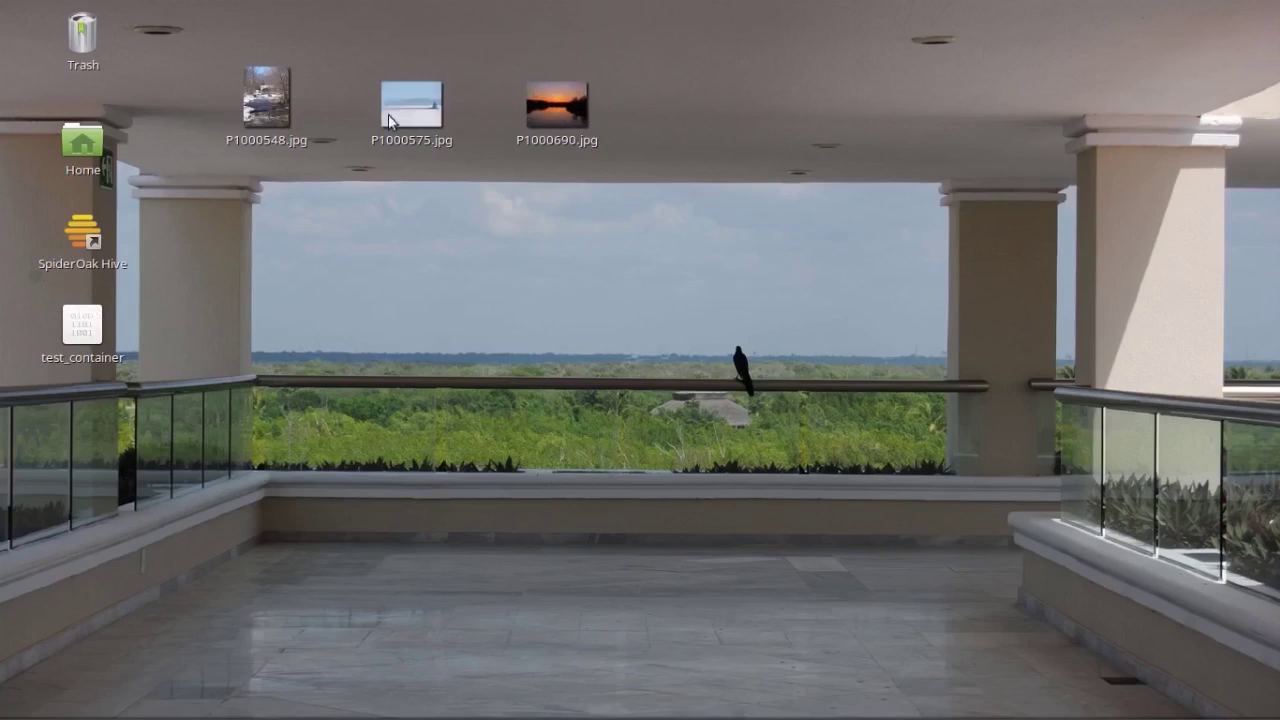
pyautogui.moveTo(145, 717)
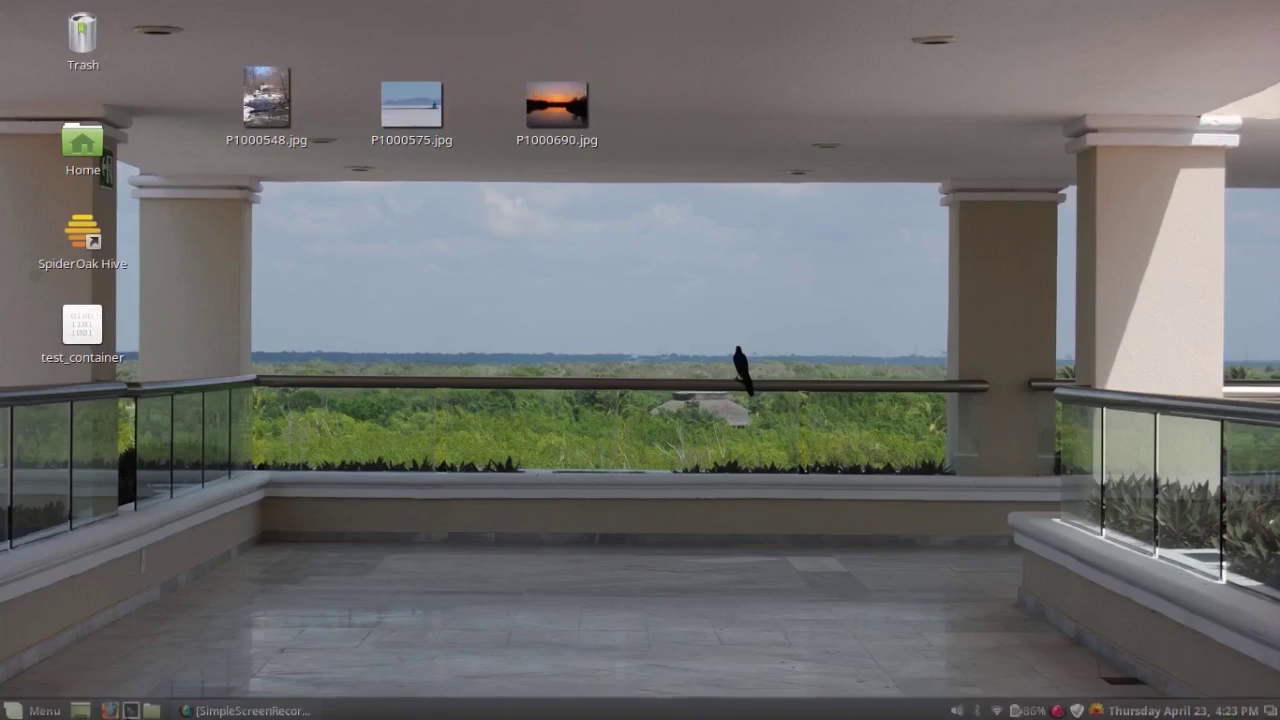
# Step: Search the Cinnamon Menu for 'vera' and launch VeraCrypt
pyautogui.click(40, 711)
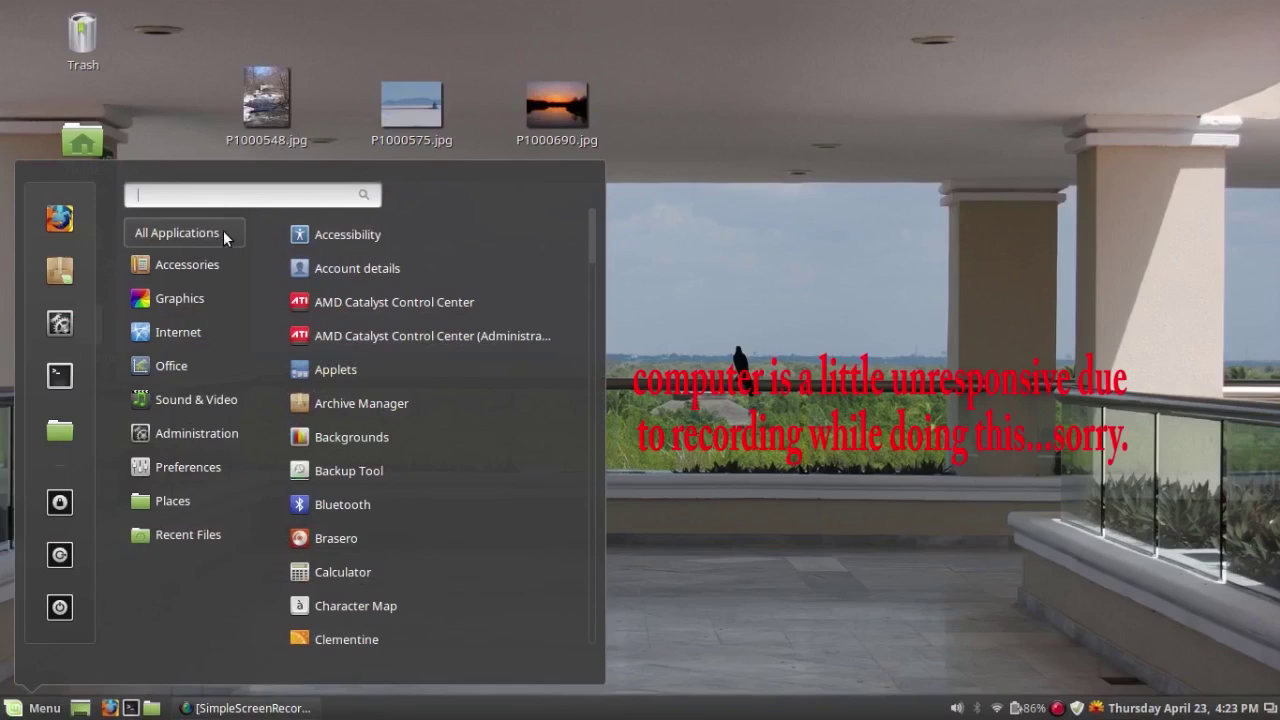
pyautogui.scroll(-10, 422, 368)
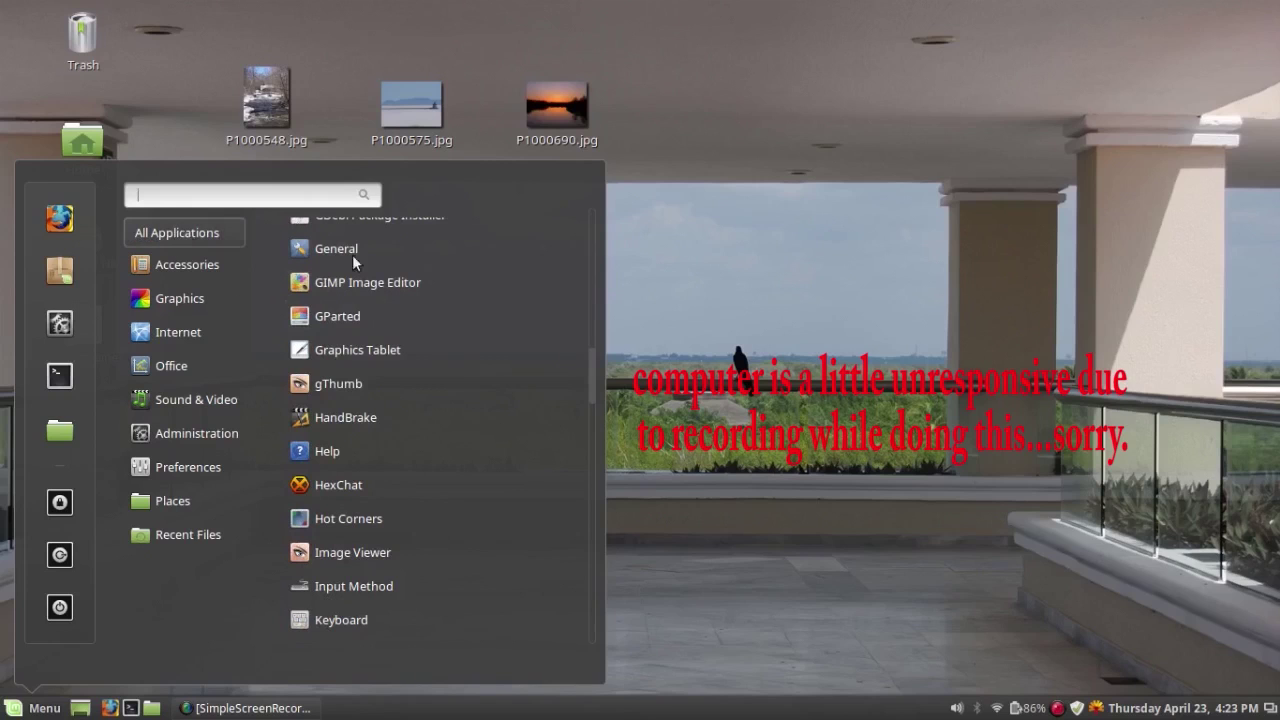
pyautogui.scroll(-10, 397, 324)
pyautogui.scroll(-5, 397, 324)
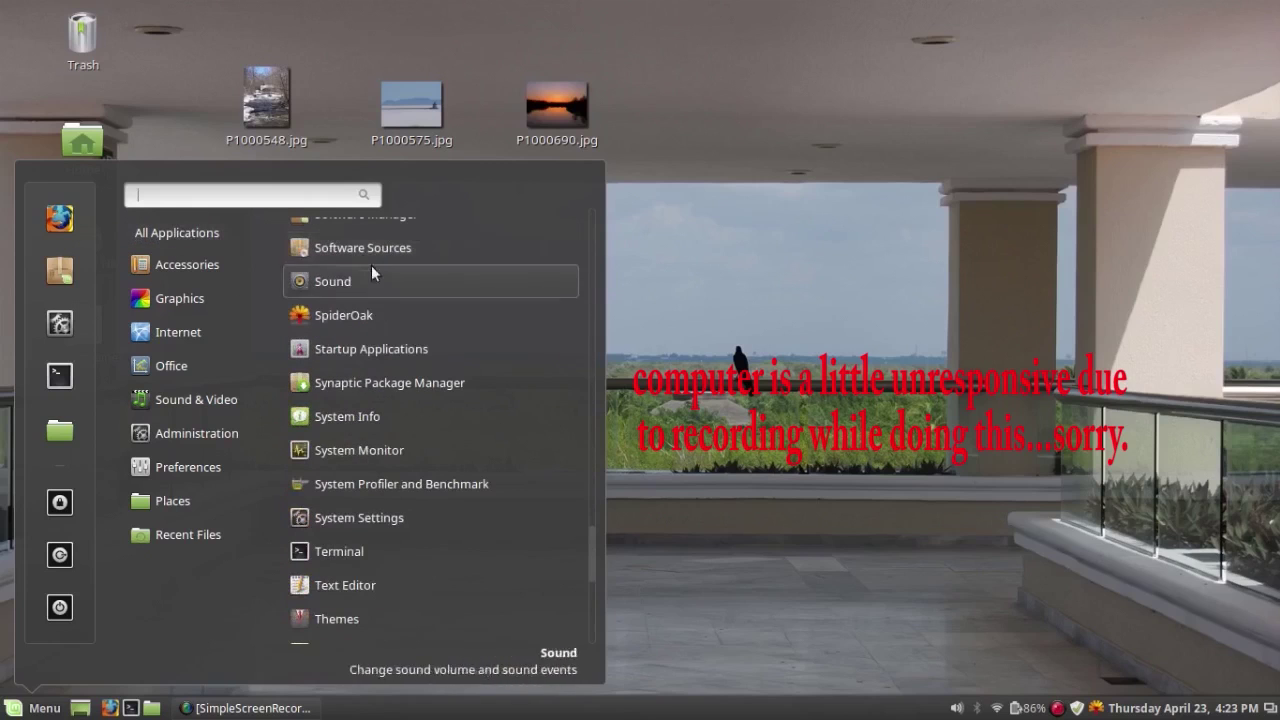
pyautogui.scroll(2, 320, 213)
pyautogui.scroll(3, 282, 196)
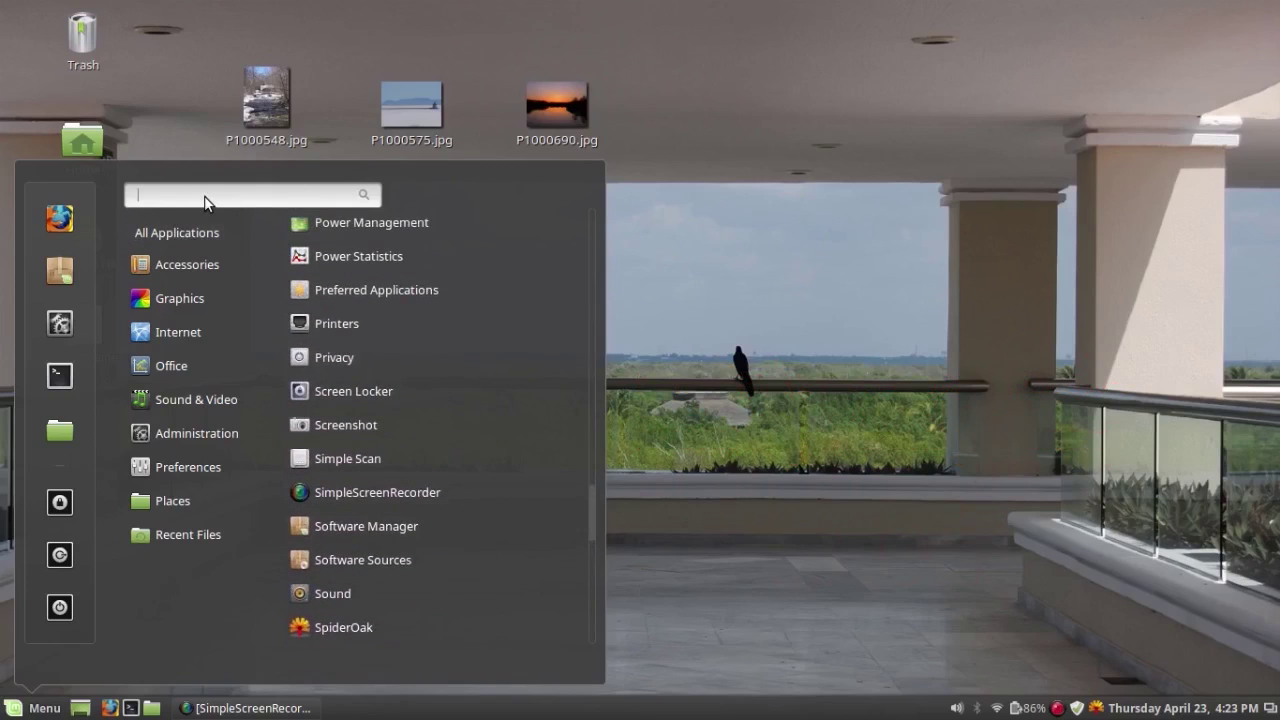
pyautogui.write('vera')
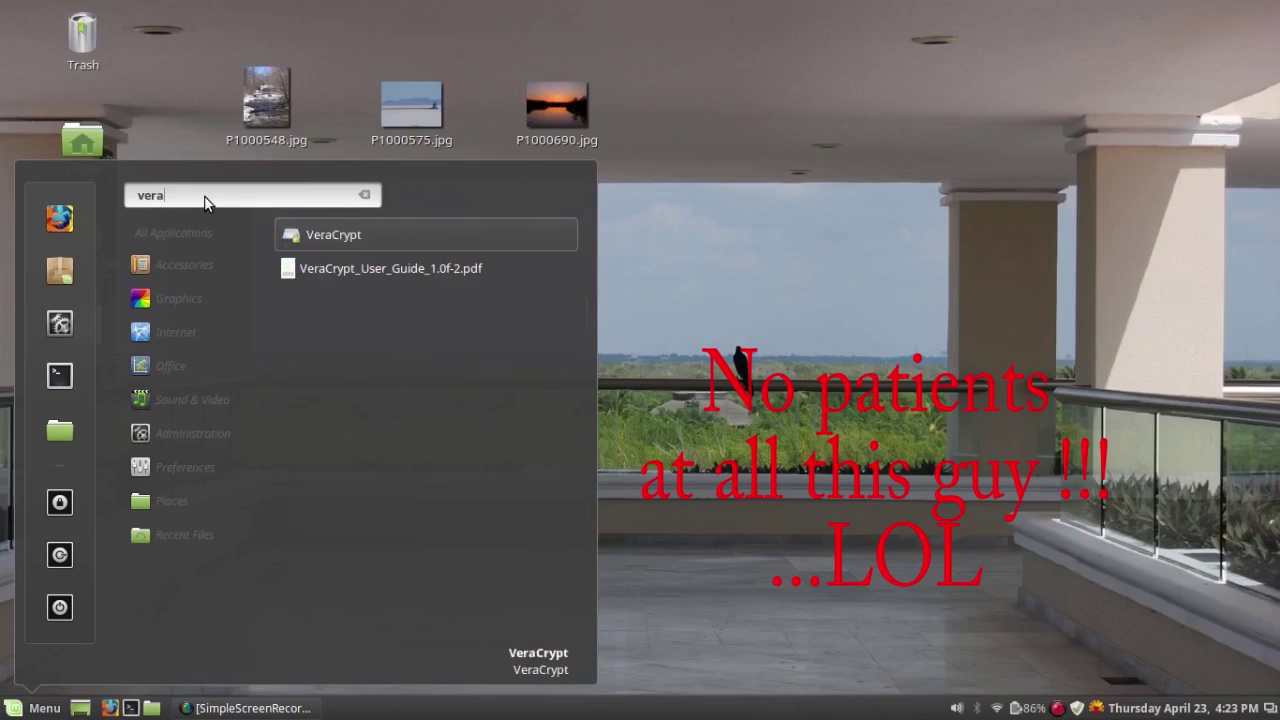
pyautogui.click(302, 237)
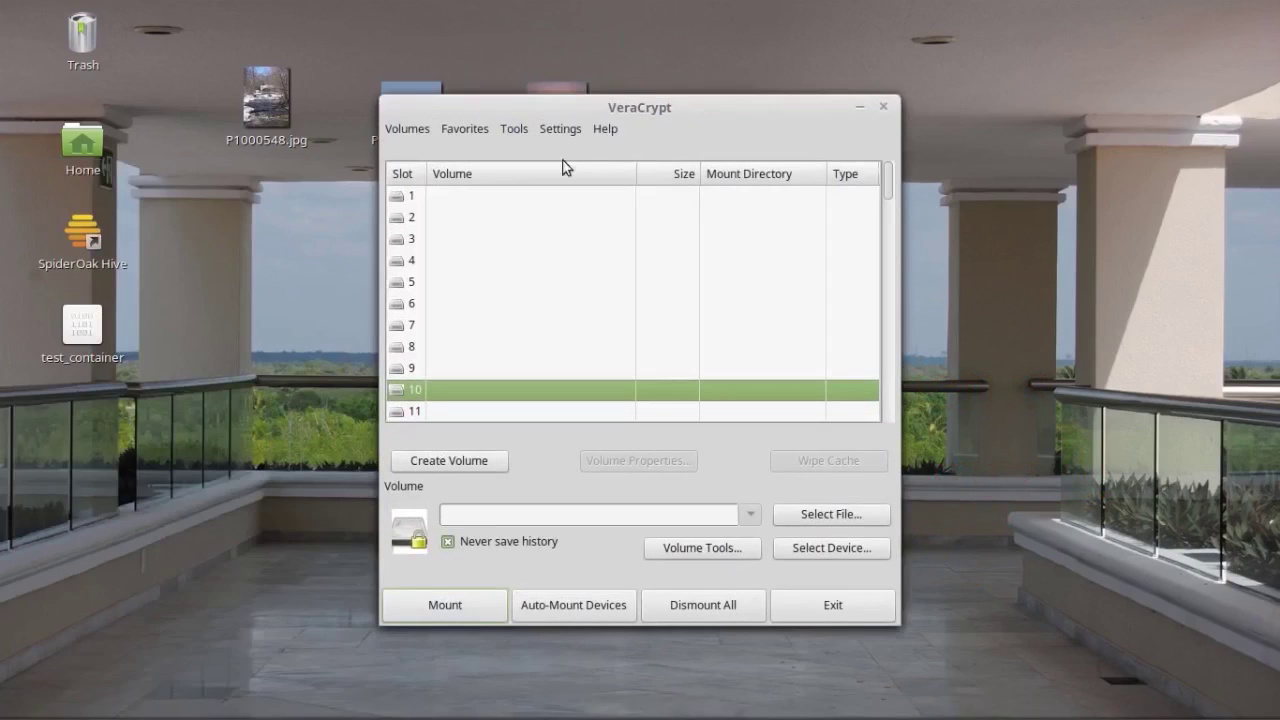
# Step: Load test_container from the Desktop as the VeraCrypt volume to mount
pyautogui.moveTo(667, 110); pyautogui.dragTo(778, 108)
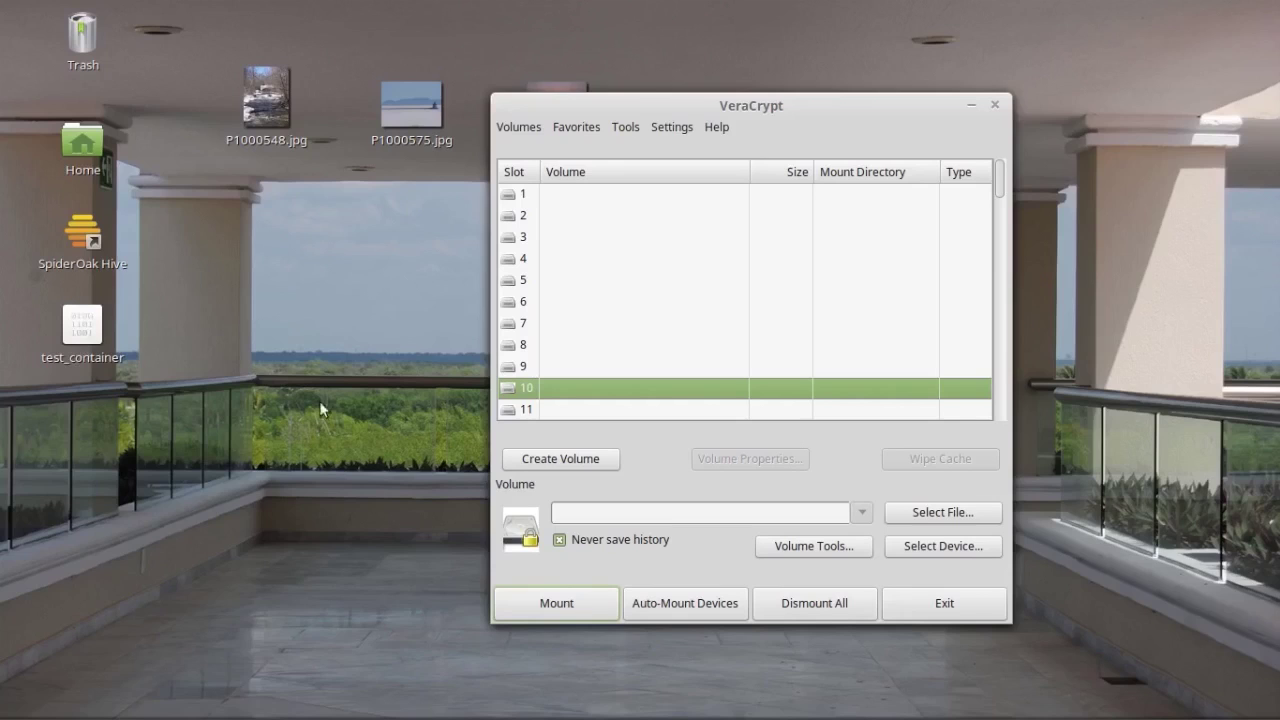
pyautogui.click(943, 513)
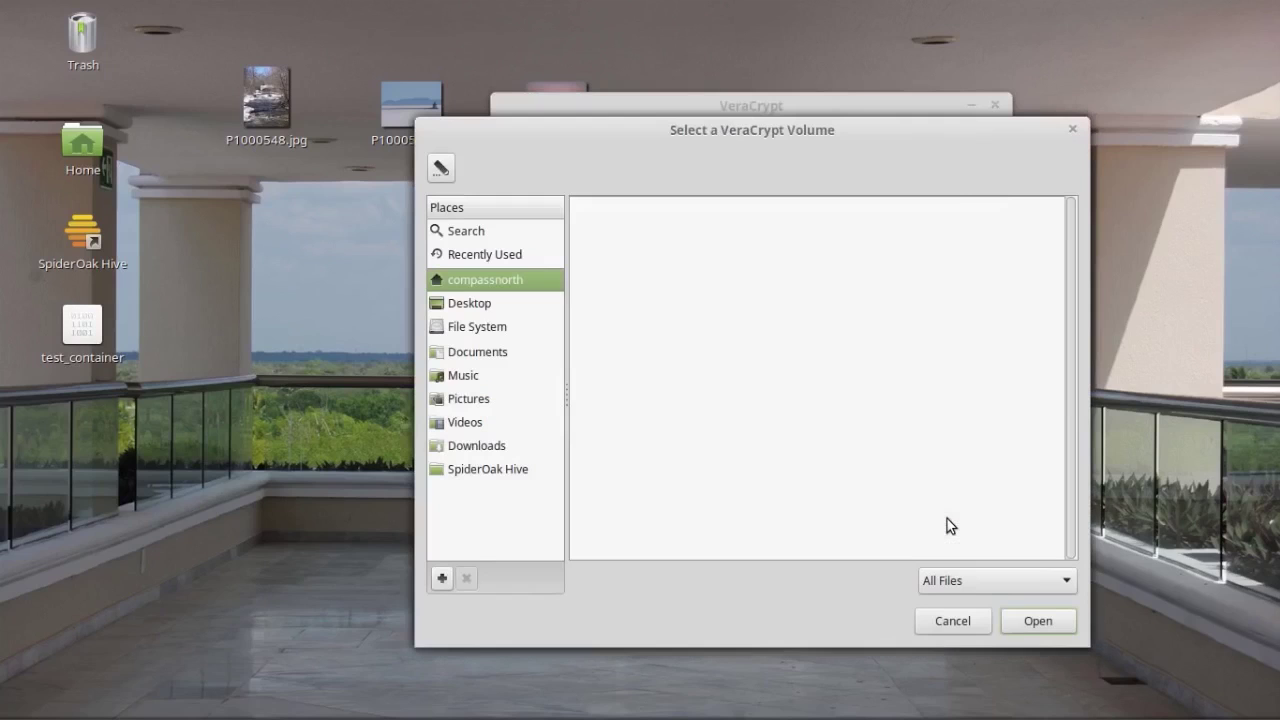
pyautogui.click(474, 304)
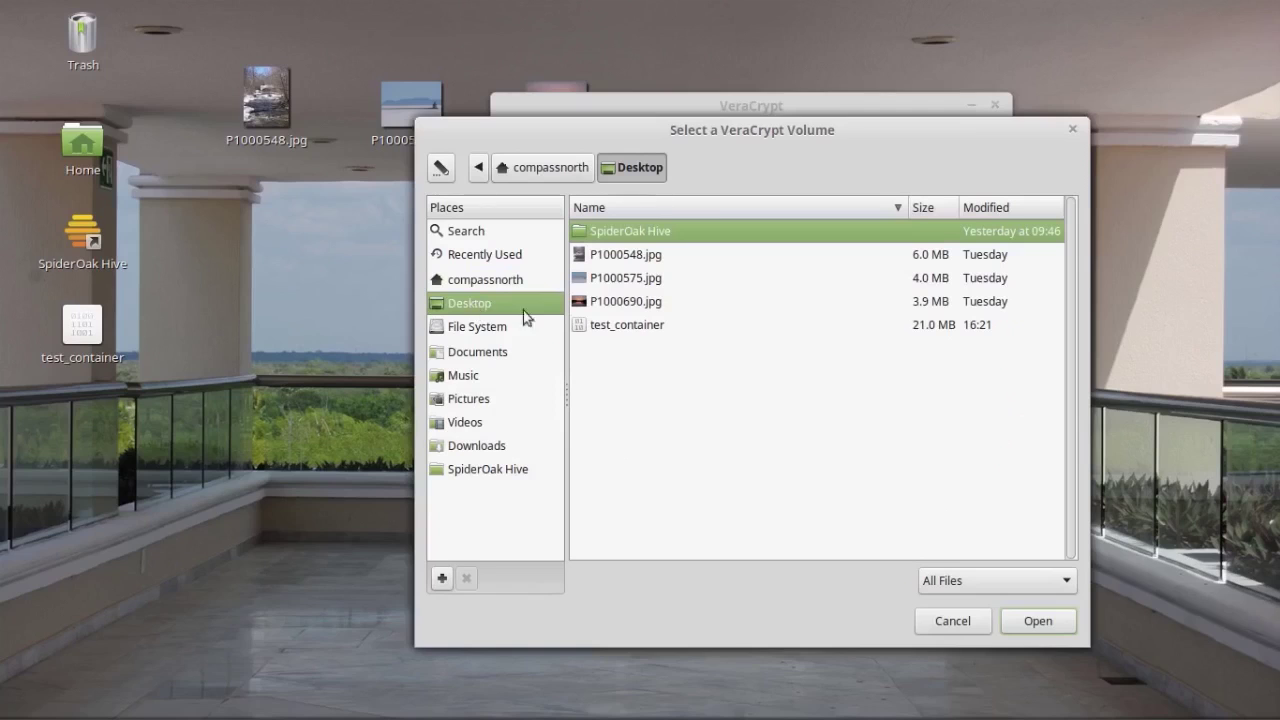
pyautogui.click(628, 326)
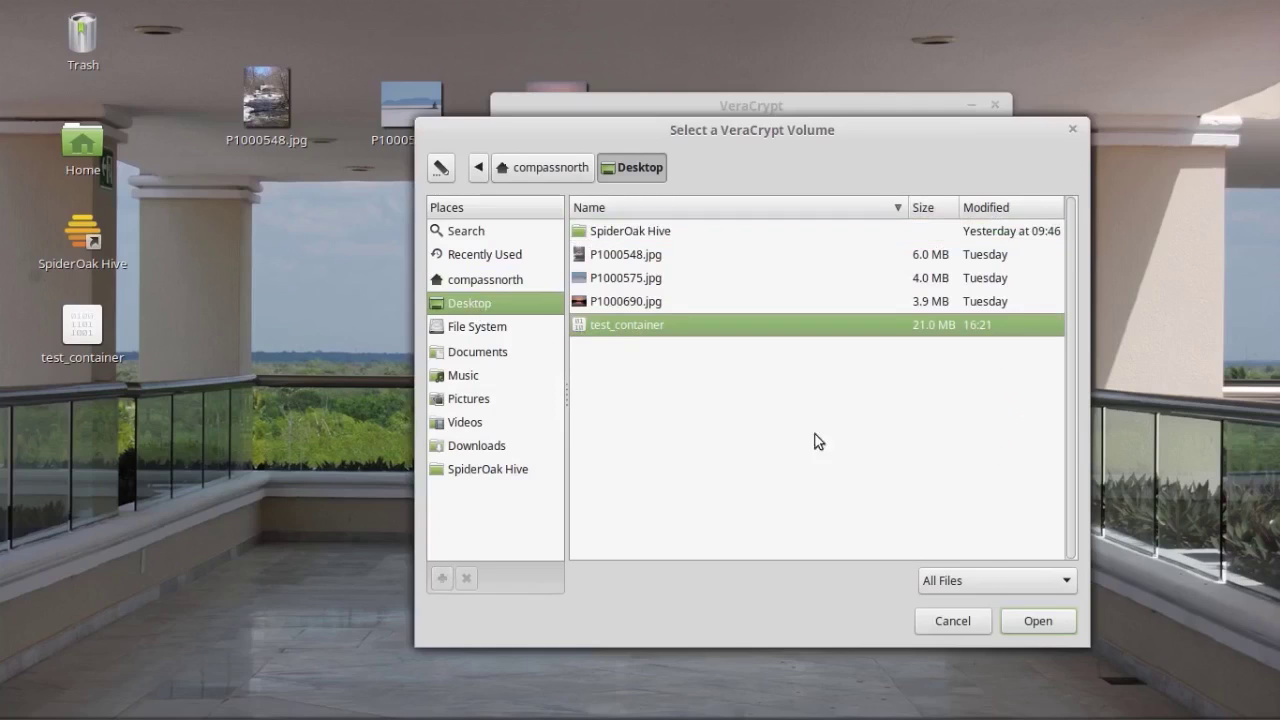
pyautogui.click(1038, 619)
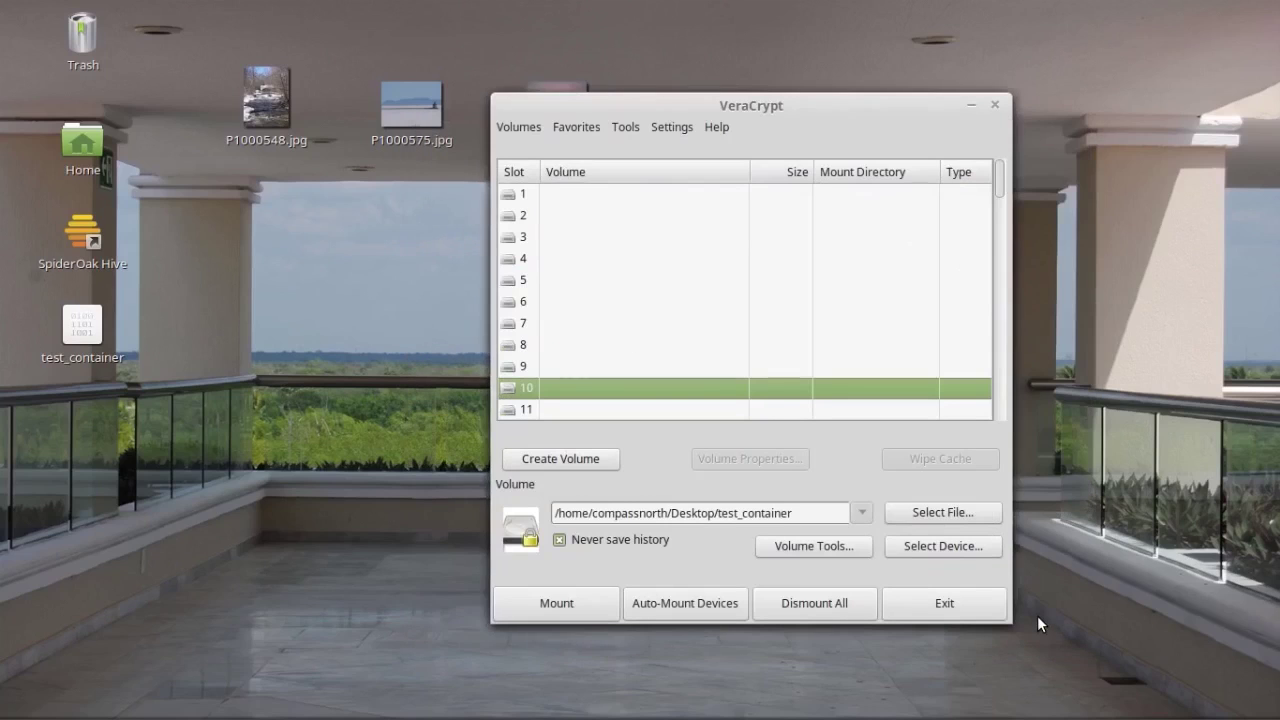
# Step: Mount test_container in slot 10, entering the volume password and then the administrator password
pyautogui.click(557, 603)
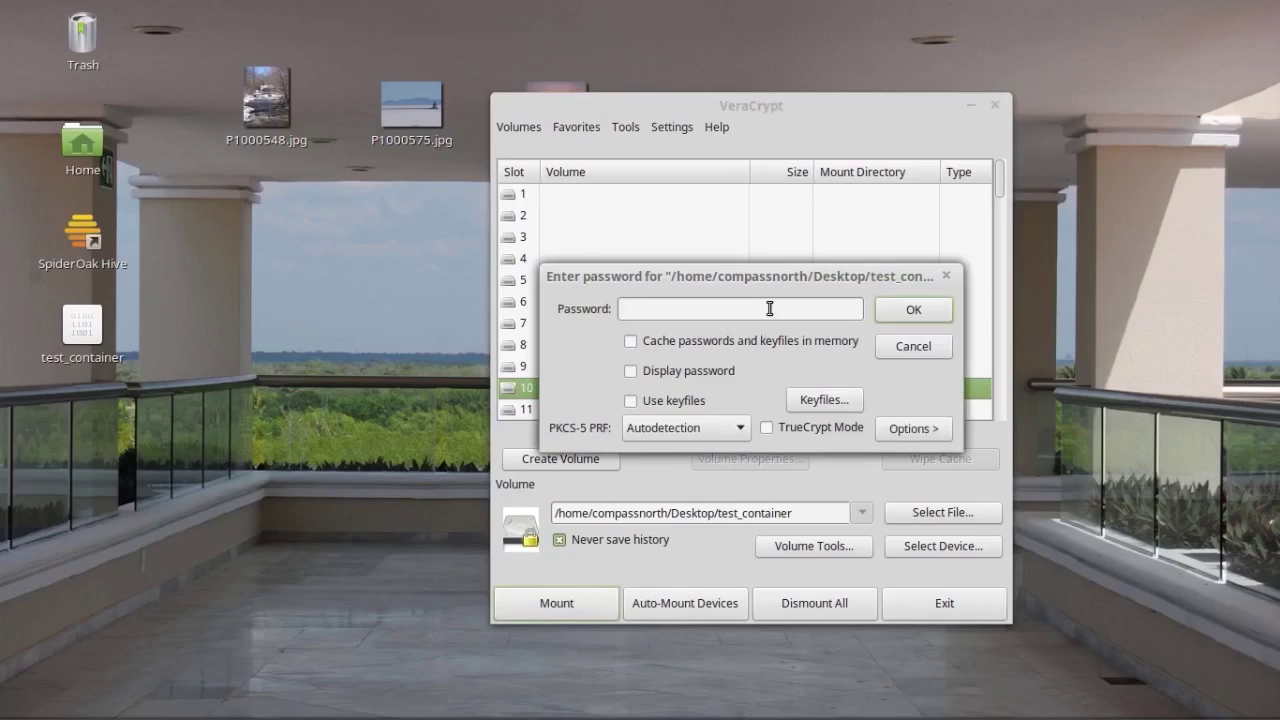
pyautogui.write('1234')
pyautogui.click(915, 310)
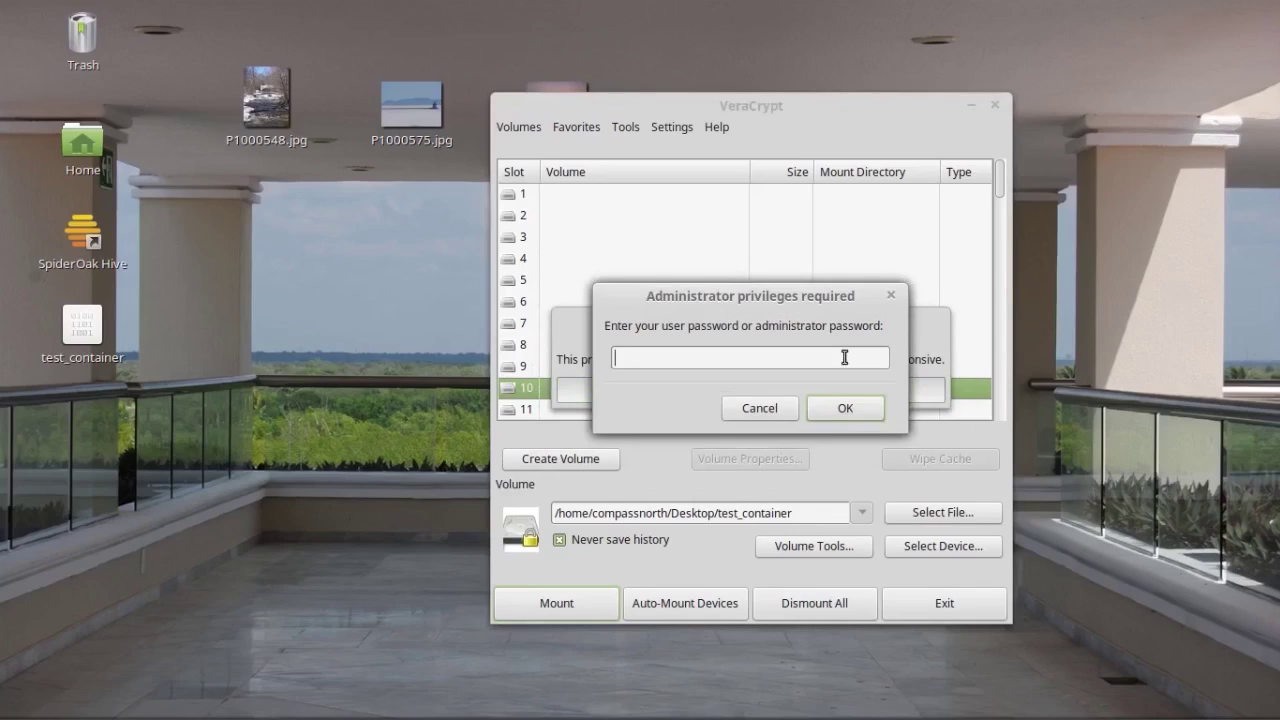
pyautogui.write('*****************')
pyautogui.click(856, 414)
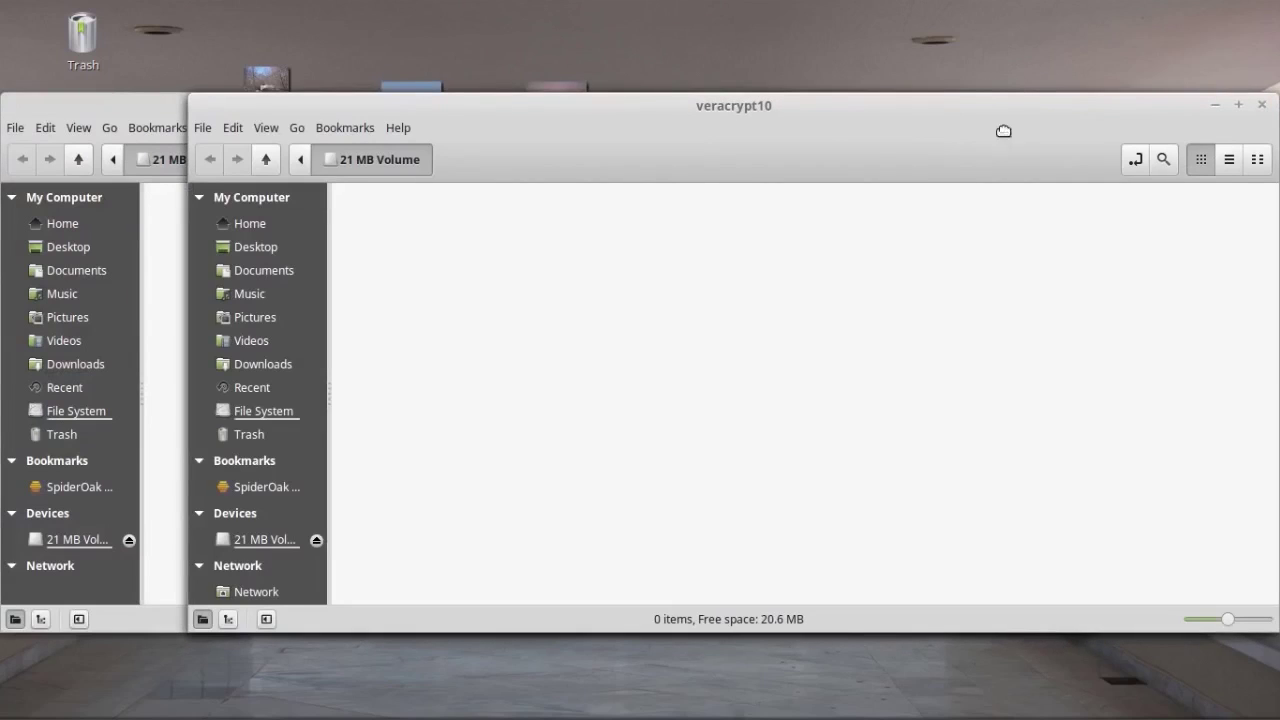
# Step: Close the duplicate veracrypt10 window and move the Nemo and VeraCrypt windows off the desktop photos
pyautogui.moveTo(1003, 131); pyautogui.dragTo(791, 134)
pyautogui.click(1077, 103)
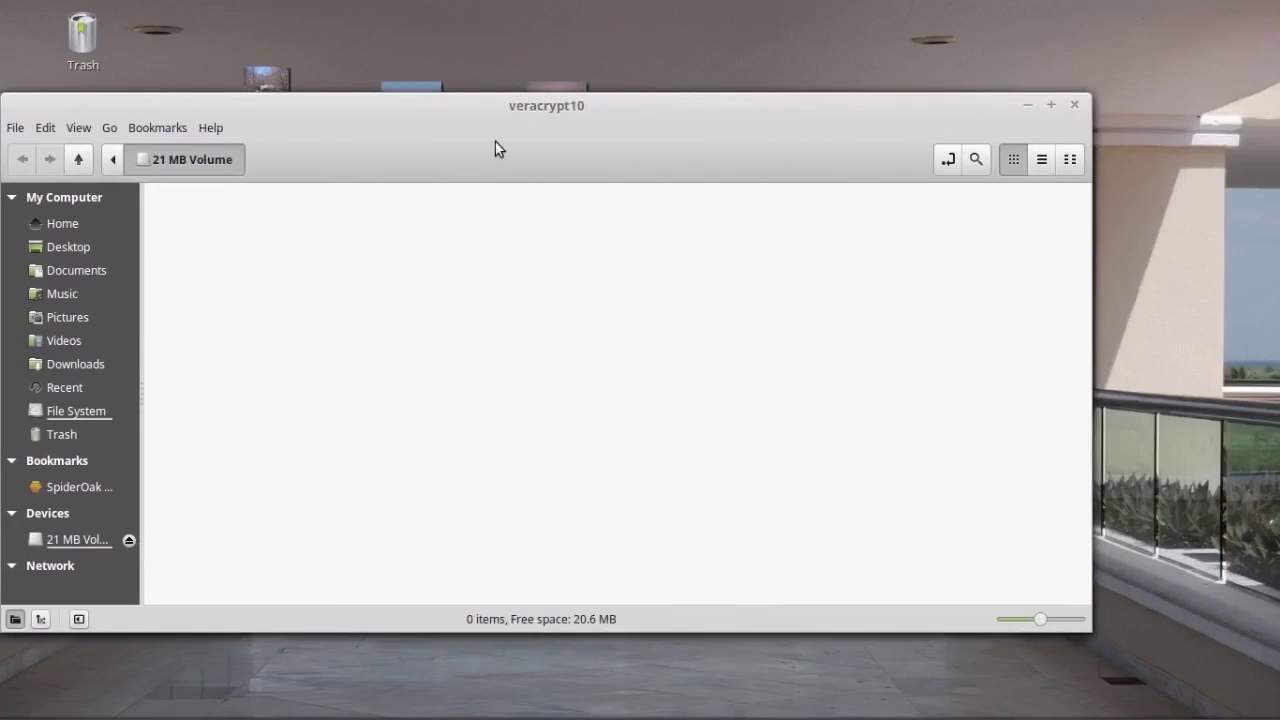
pyautogui.moveTo(520, 125); pyautogui.dragTo(700, 113)
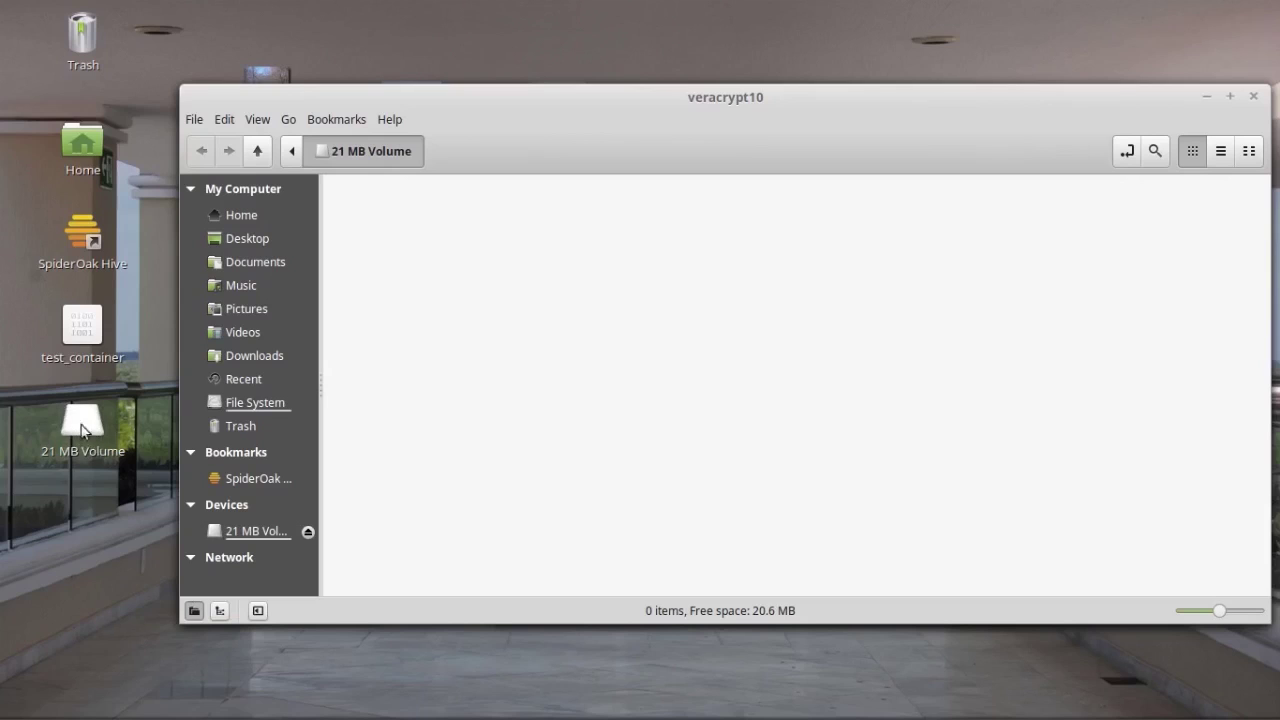
pyautogui.moveTo(657, 123); pyautogui.dragTo(598, 308)
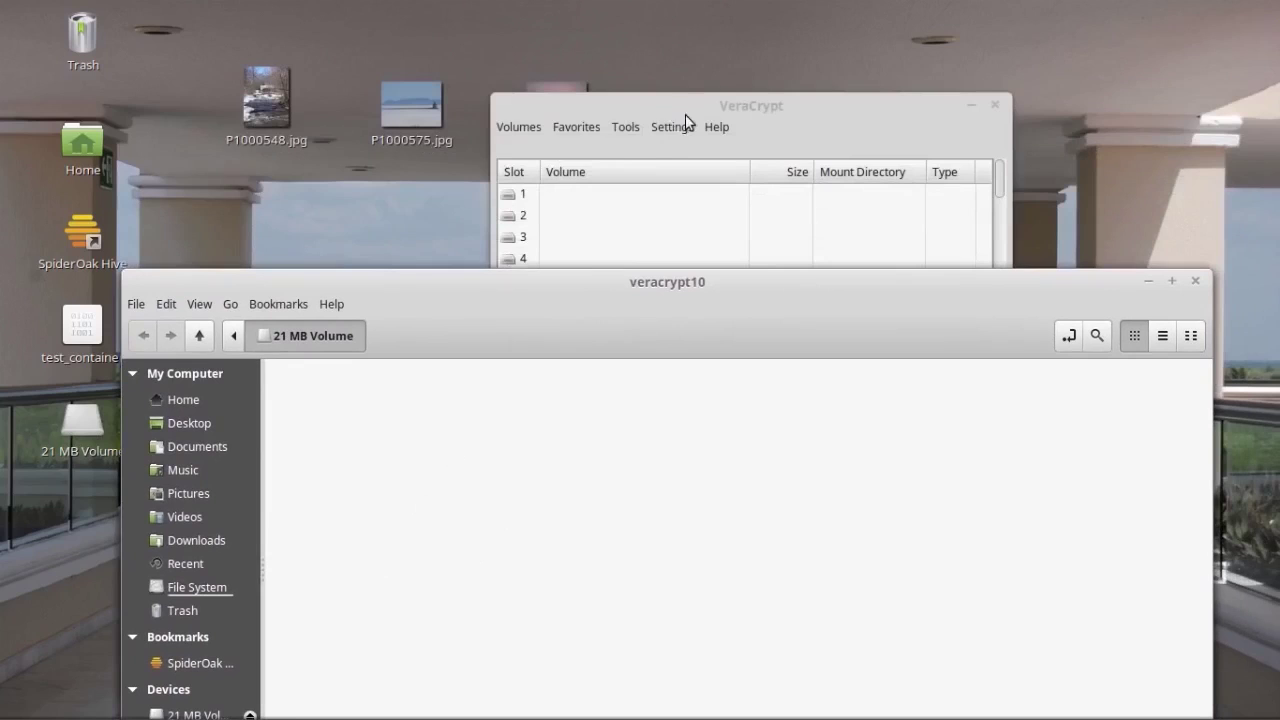
pyautogui.moveTo(660, 112); pyautogui.dragTo(1075, 124)
pyautogui.click(680, 314)
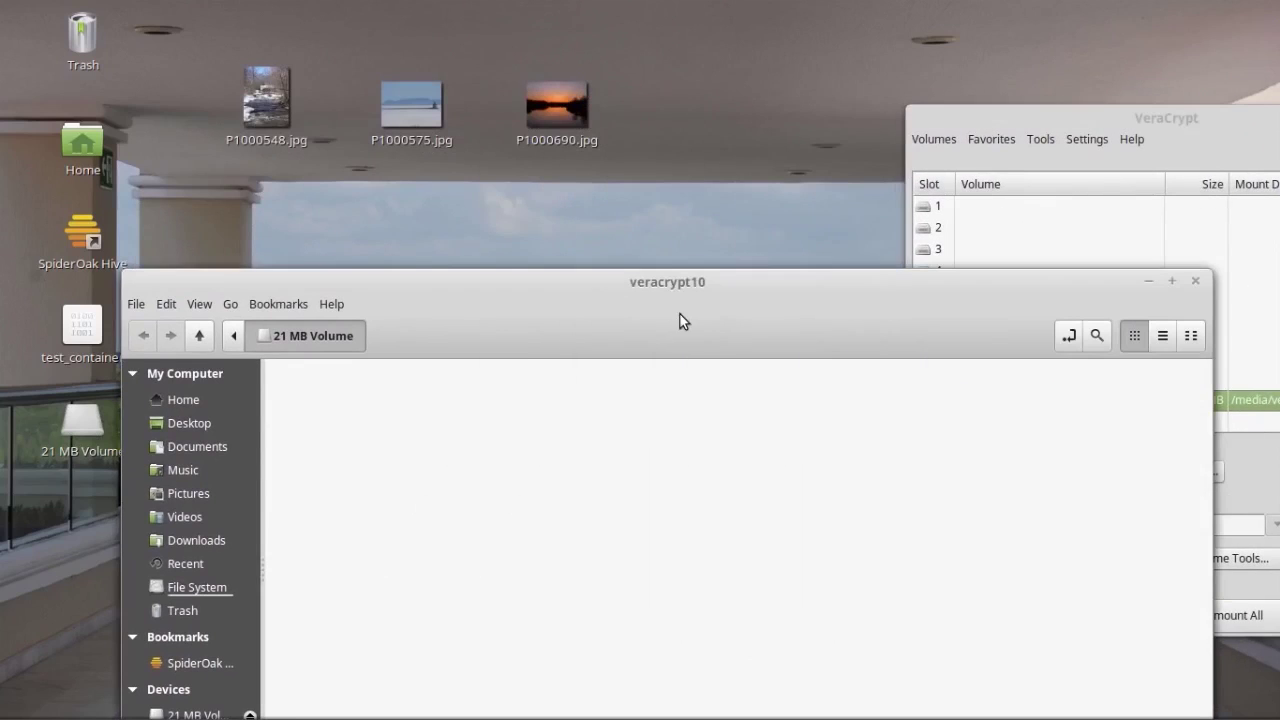
# Step: Drag P1000548.jpg, P1000575.jpg and P1000690.jpg from the desktop into the veracrypt10 window
pyautogui.moveTo(211, 58); pyautogui.dragTo(600, 152)
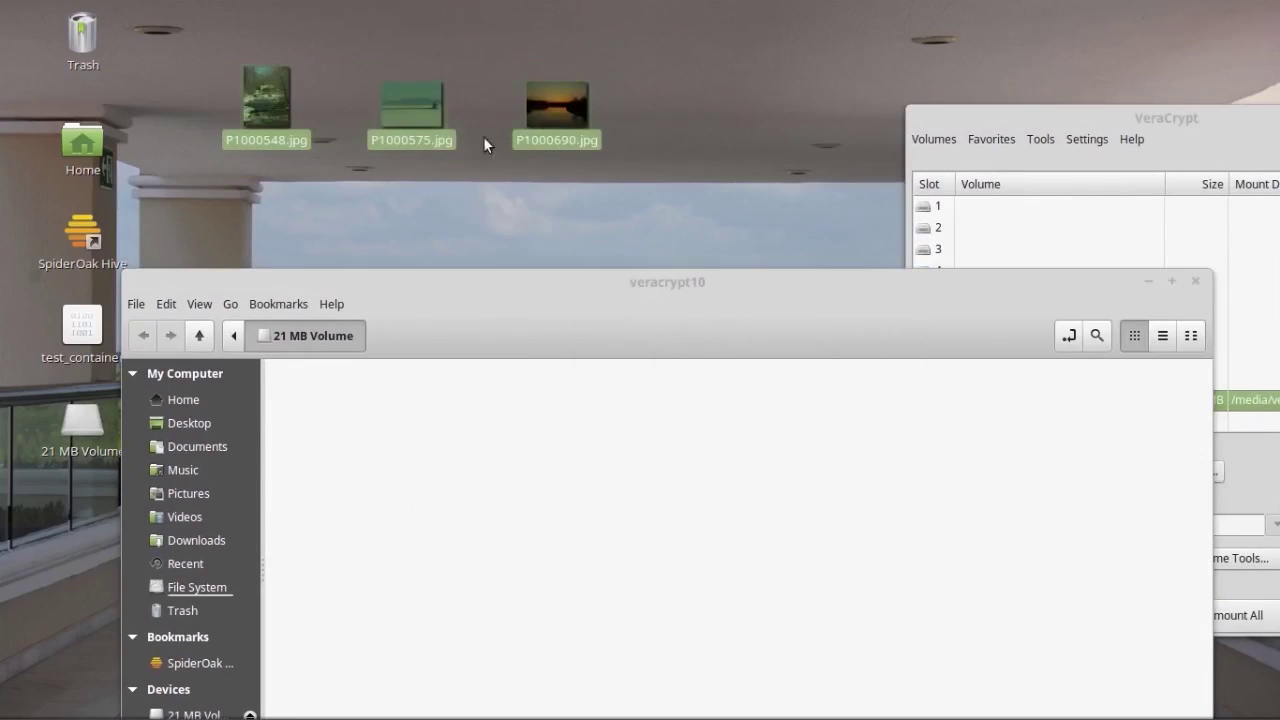
pyautogui.rightClick(411, 97)
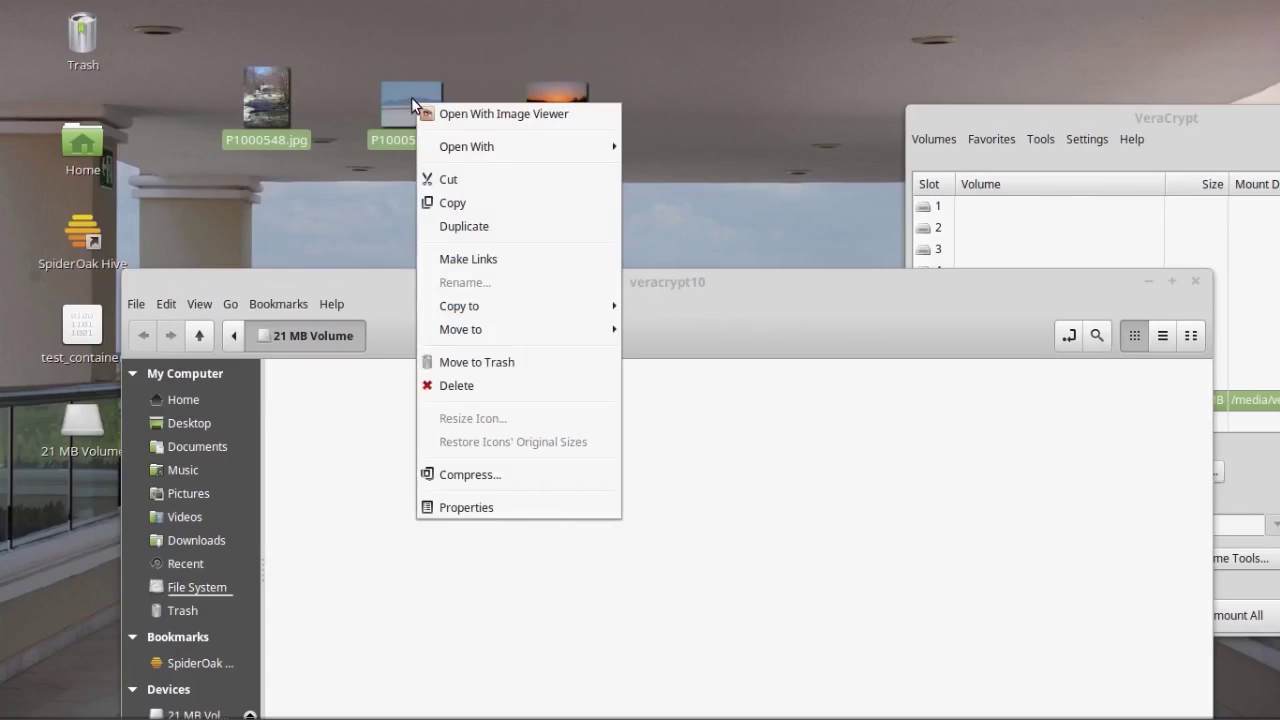
pyautogui.click(480, 83)
pyautogui.click(765, 44)
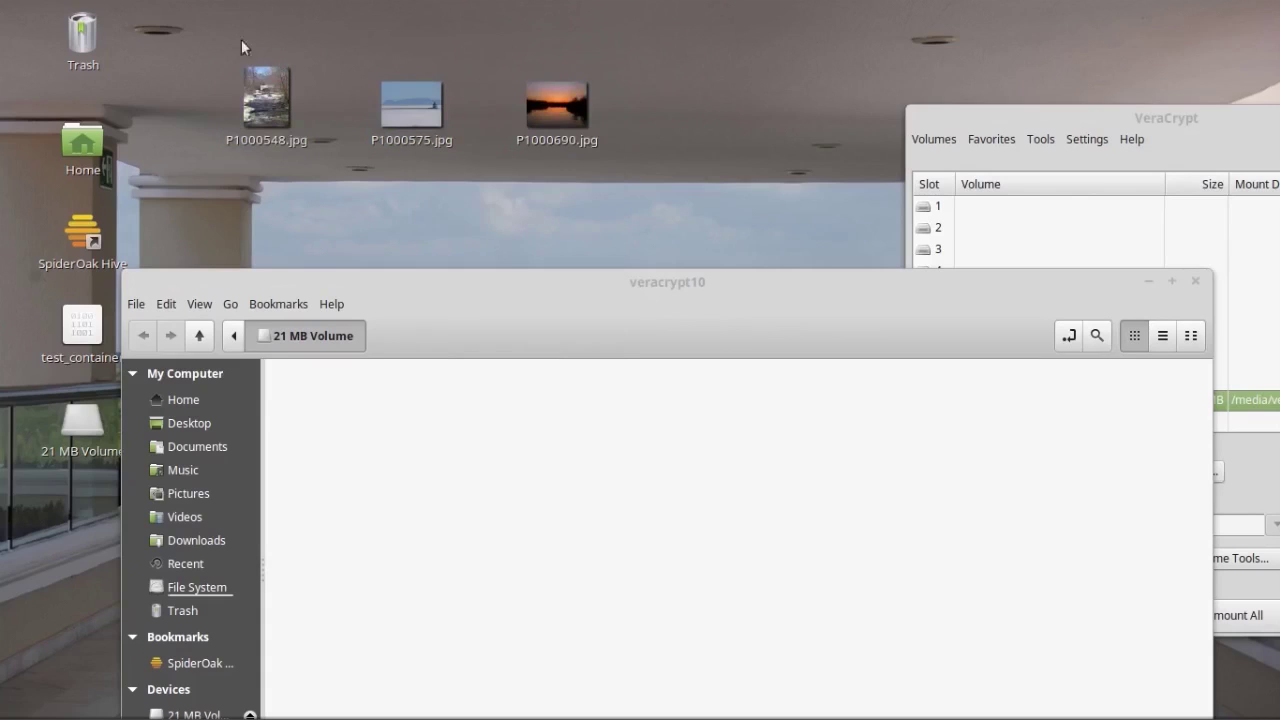
pyautogui.moveTo(182, 74); pyautogui.dragTo(640, 169)
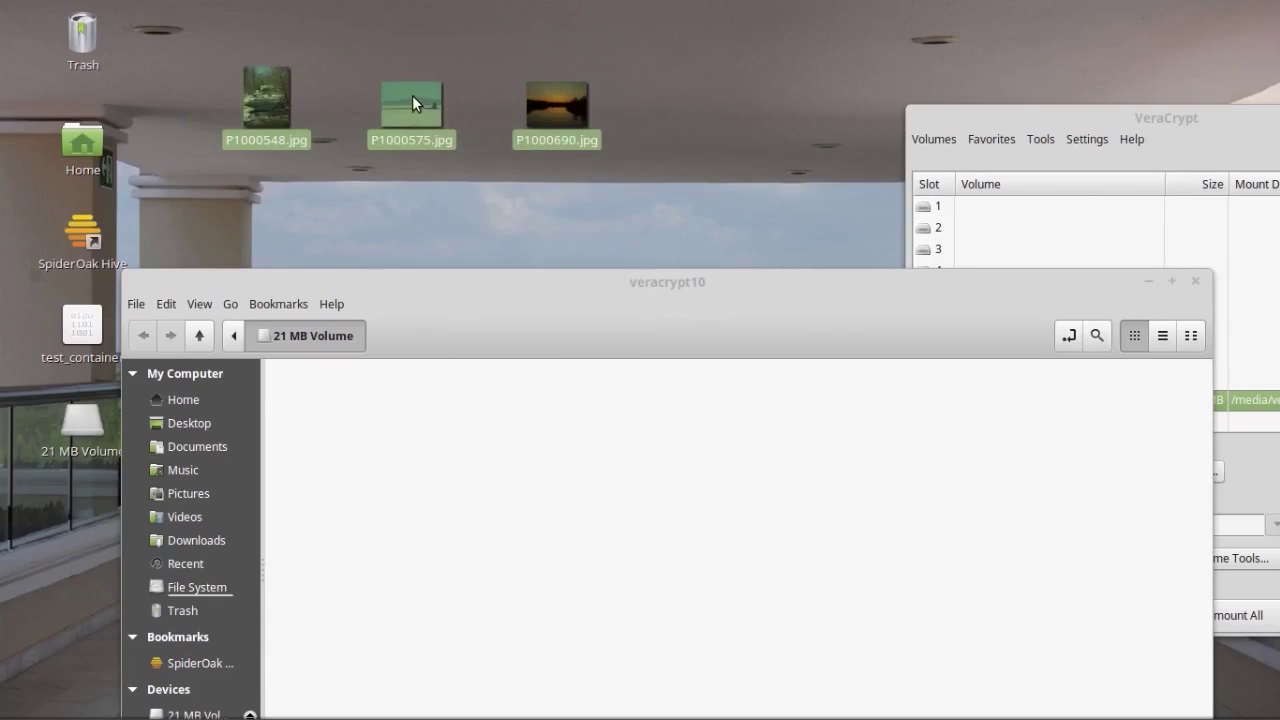
pyautogui.moveTo(412, 97); pyautogui.dragTo(605, 520)
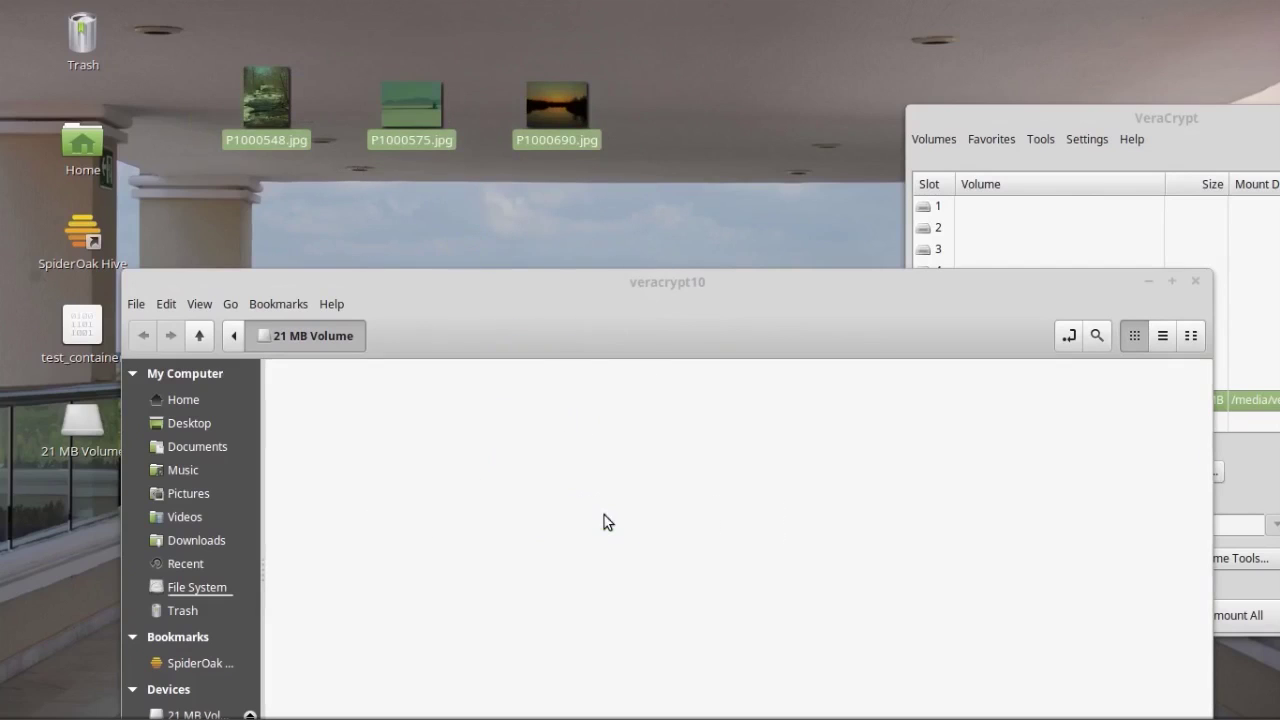
pyautogui.click(837, 480)
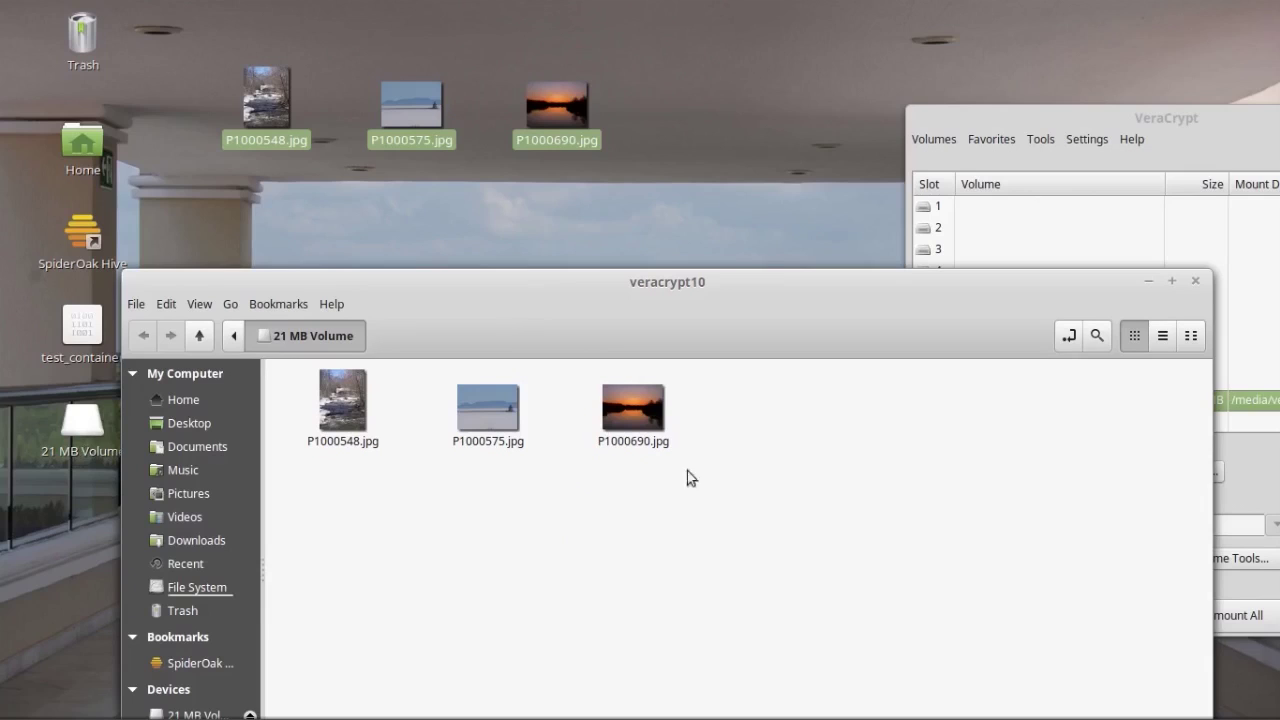
# Step: Reselect the three desktop photos and use Move to > 21 MB Volume
pyautogui.moveTo(190, 56); pyautogui.dragTo(694, 181)
pyautogui.rightClick(550, 99)
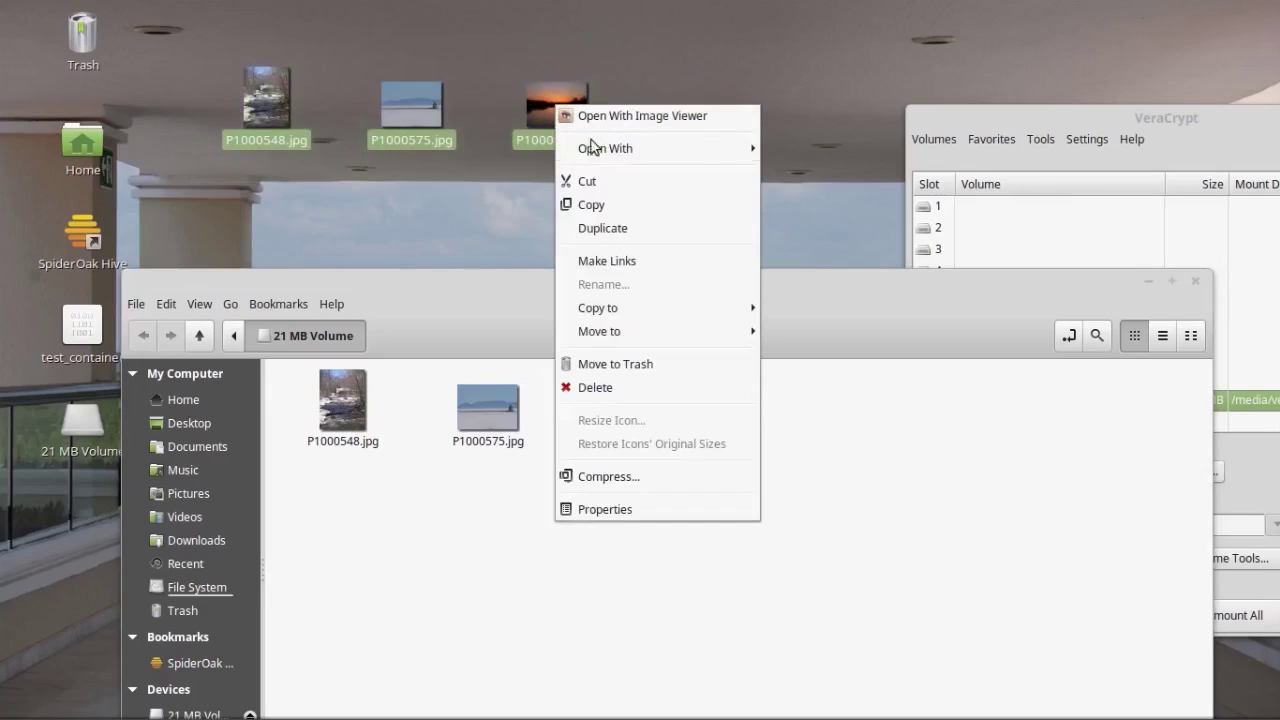
pyautogui.moveTo(618, 308)
pyautogui.moveTo(662, 334)
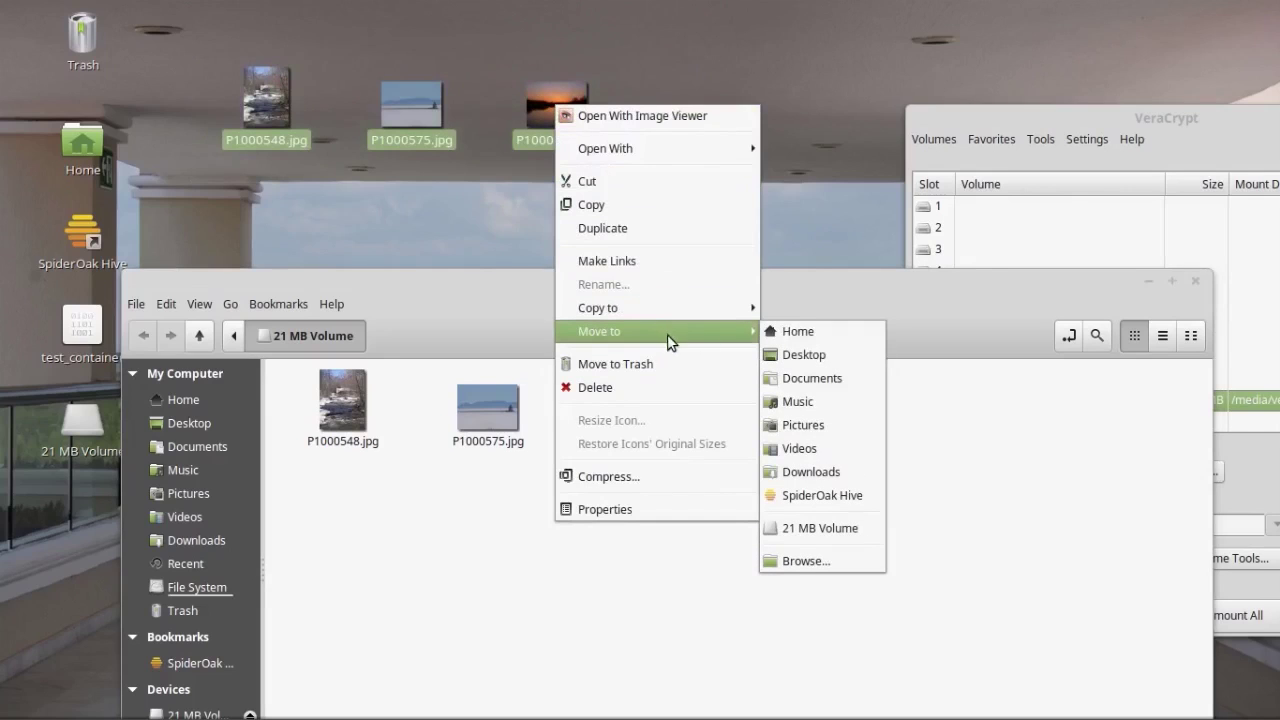
pyautogui.click(840, 530)
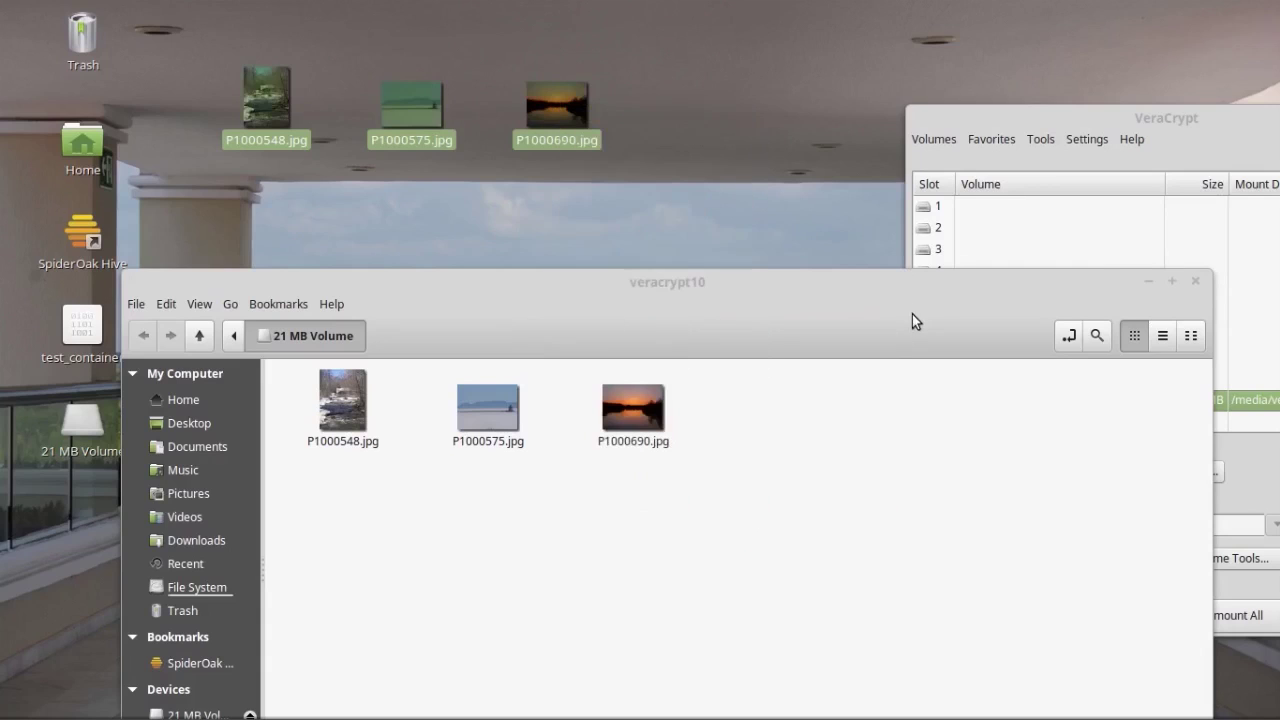
# Step: Close the veracrypt10 window, dismount slot 10 and exit VeraCrypt
pyautogui.moveTo(648, 314); pyautogui.dragTo(614, 112)
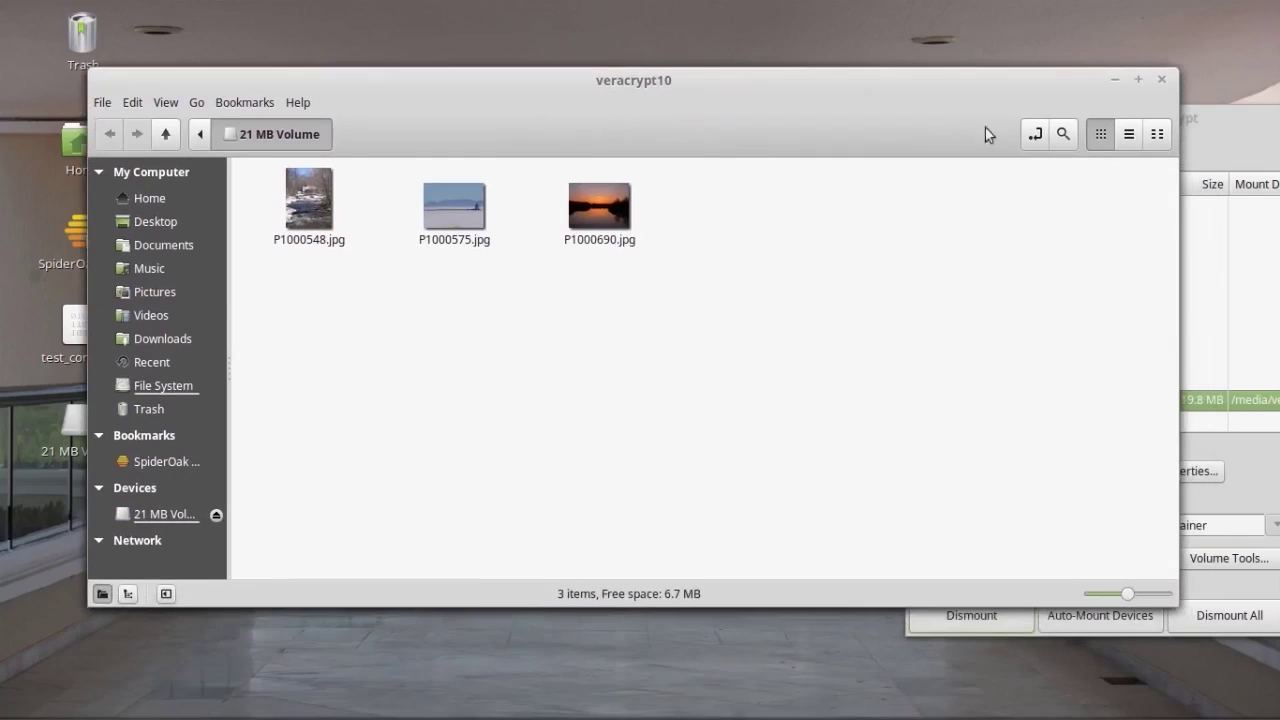
pyautogui.click(1162, 80)
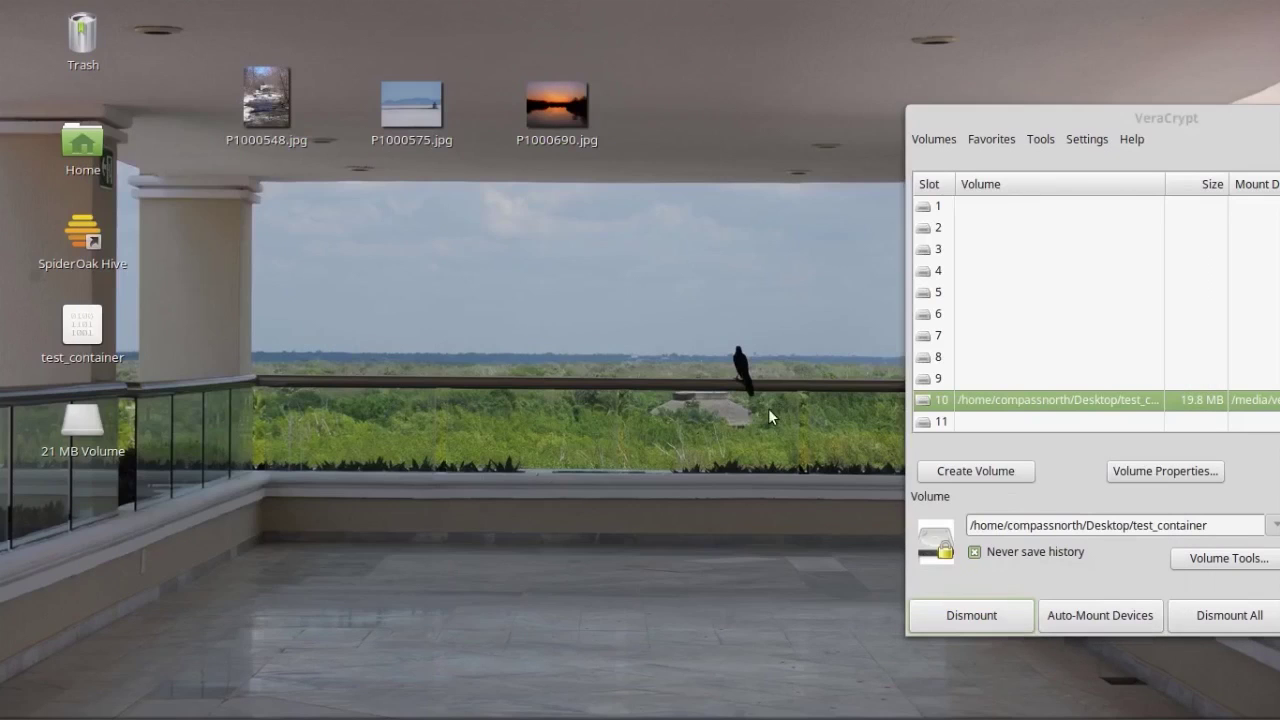
pyautogui.moveTo(1175, 134); pyautogui.dragTo(665, 165)
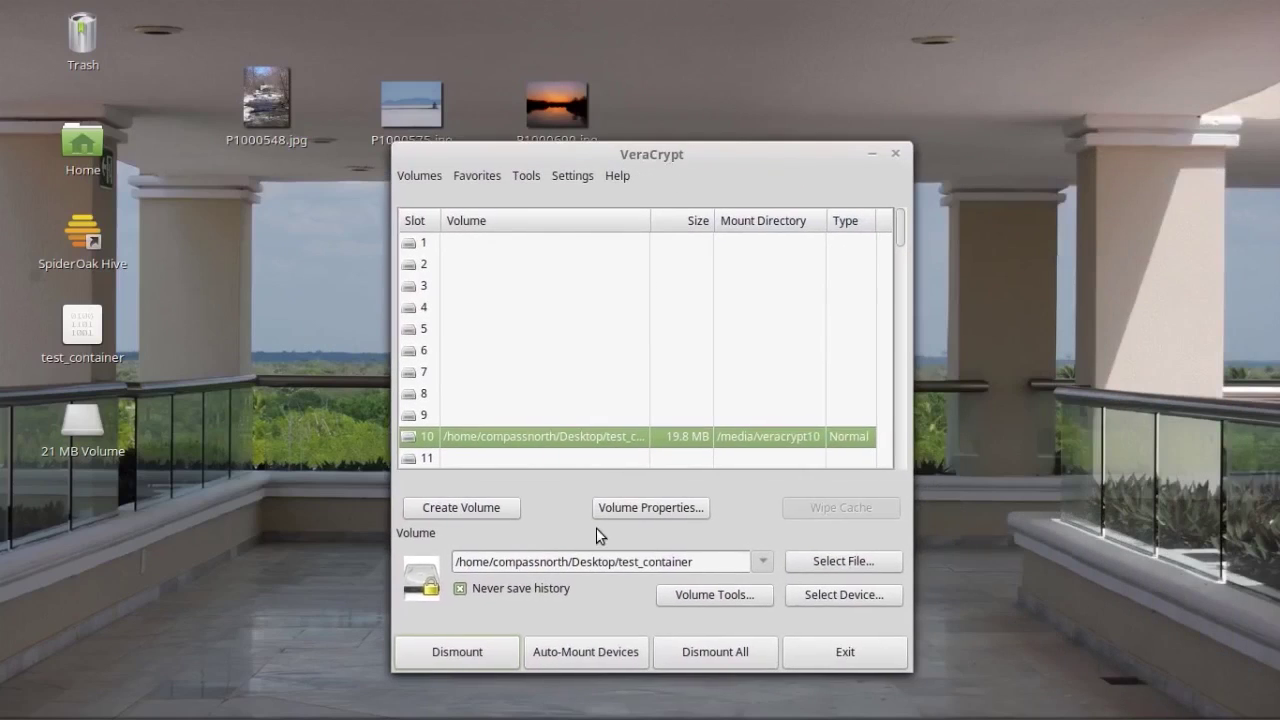
pyautogui.click(454, 653)
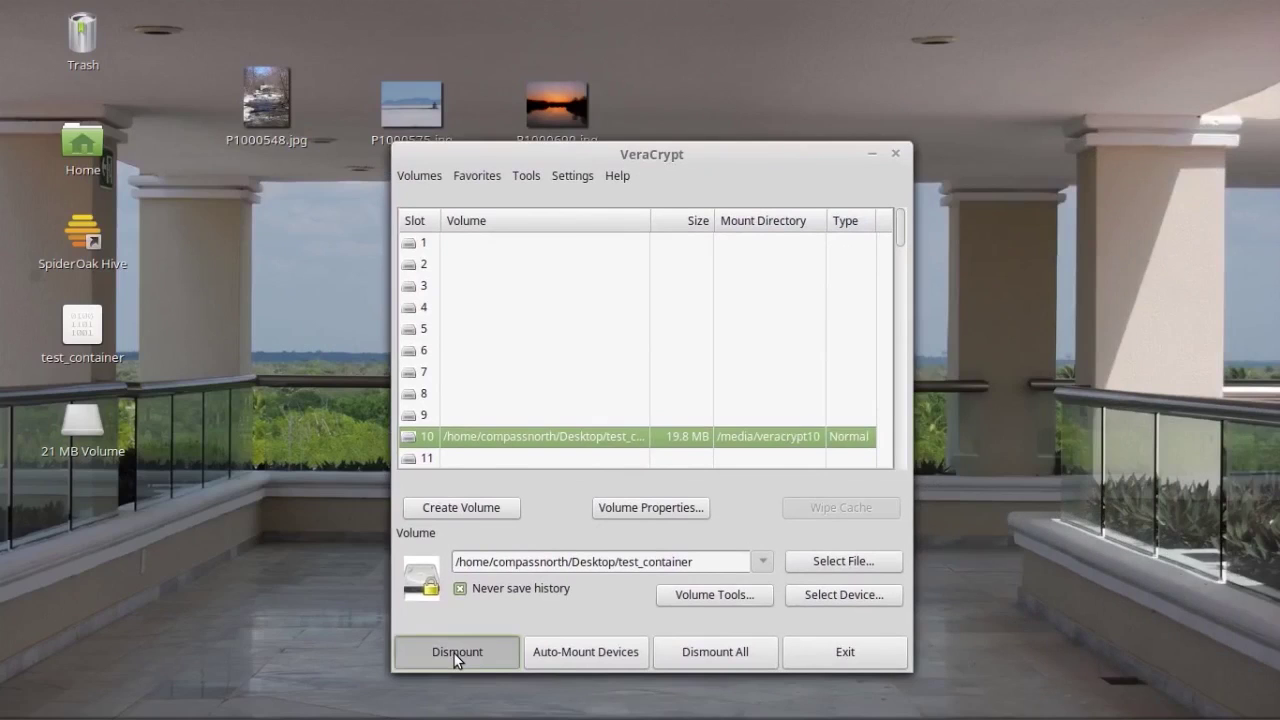
pyautogui.click(194, 465)
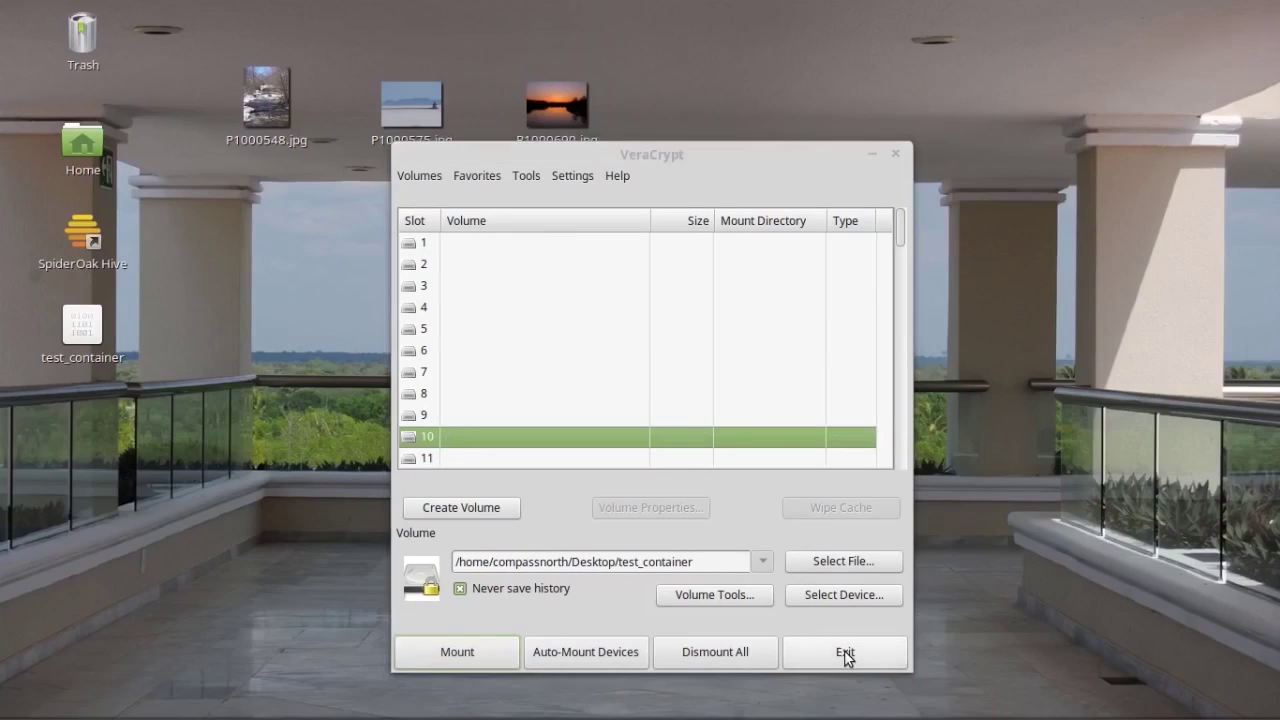
pyautogui.click(844, 650)
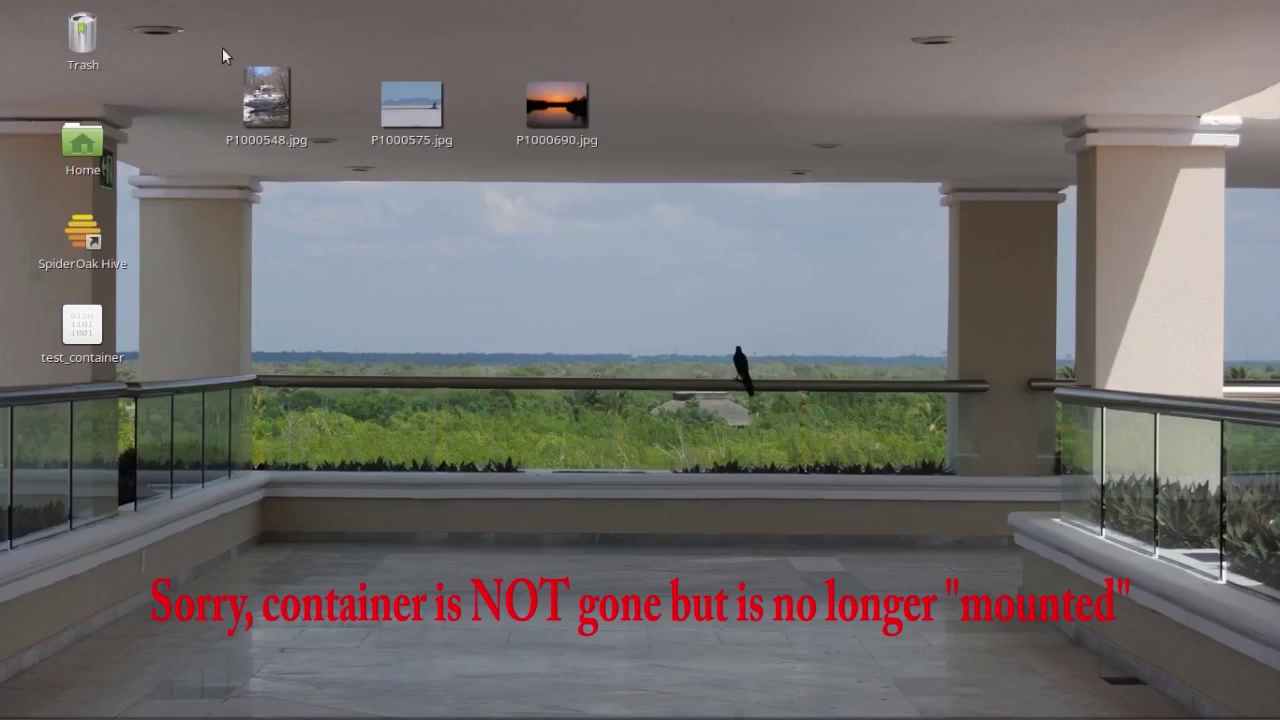
# Step: Drag the three JPG photos onto the Trash, then choose Empty Trash and confirm
pyautogui.moveTo(222, 47); pyautogui.dragTo(679, 211)
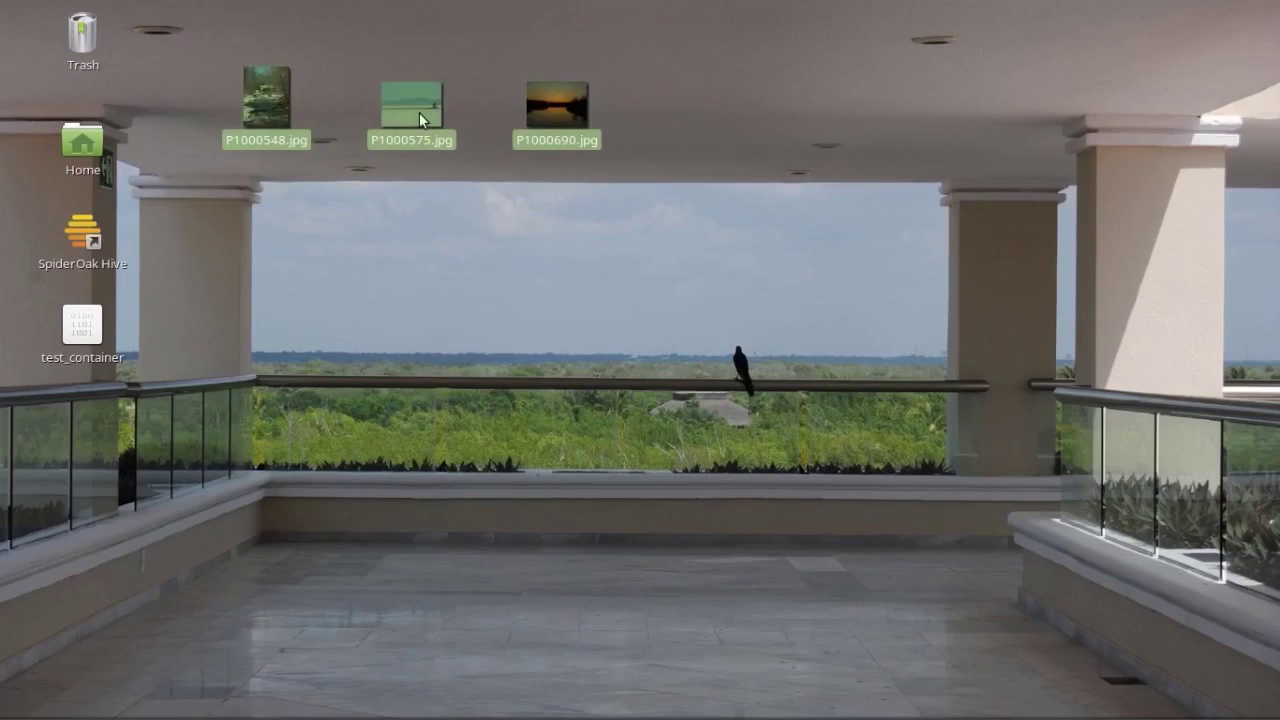
pyautogui.moveTo(419, 112); pyautogui.dragTo(82, 46)
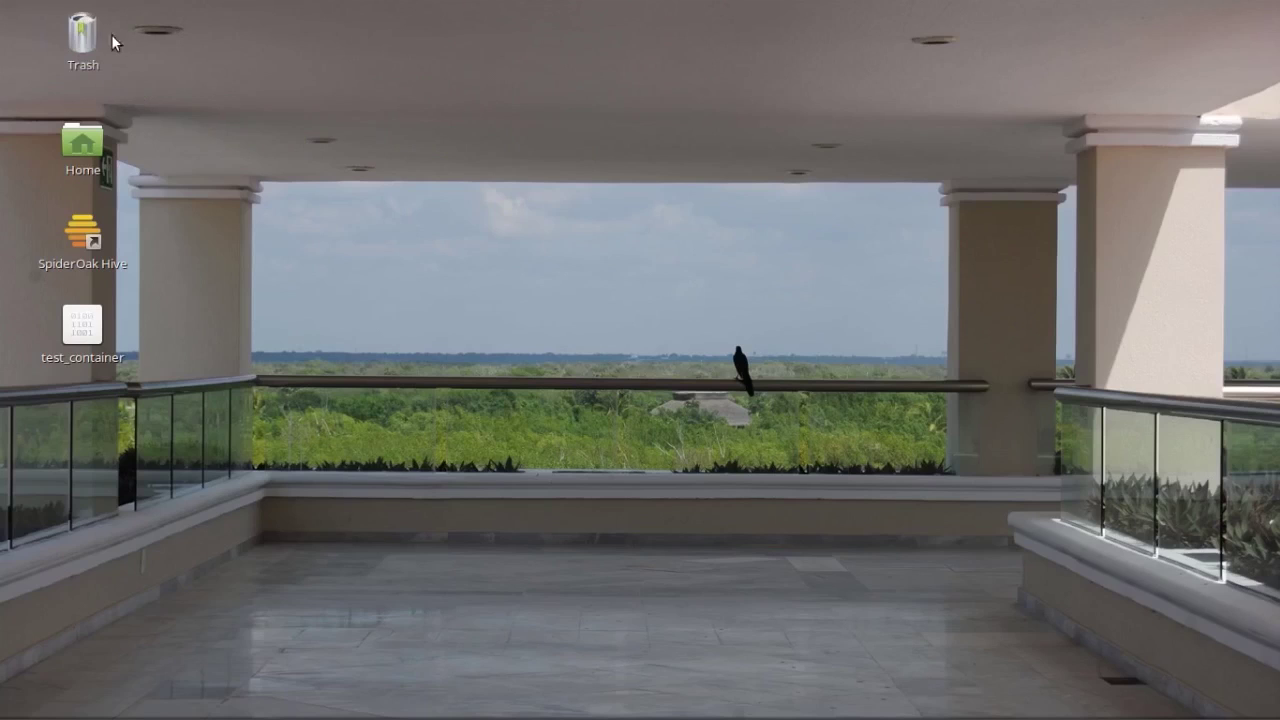
pyautogui.rightClick(82, 30)
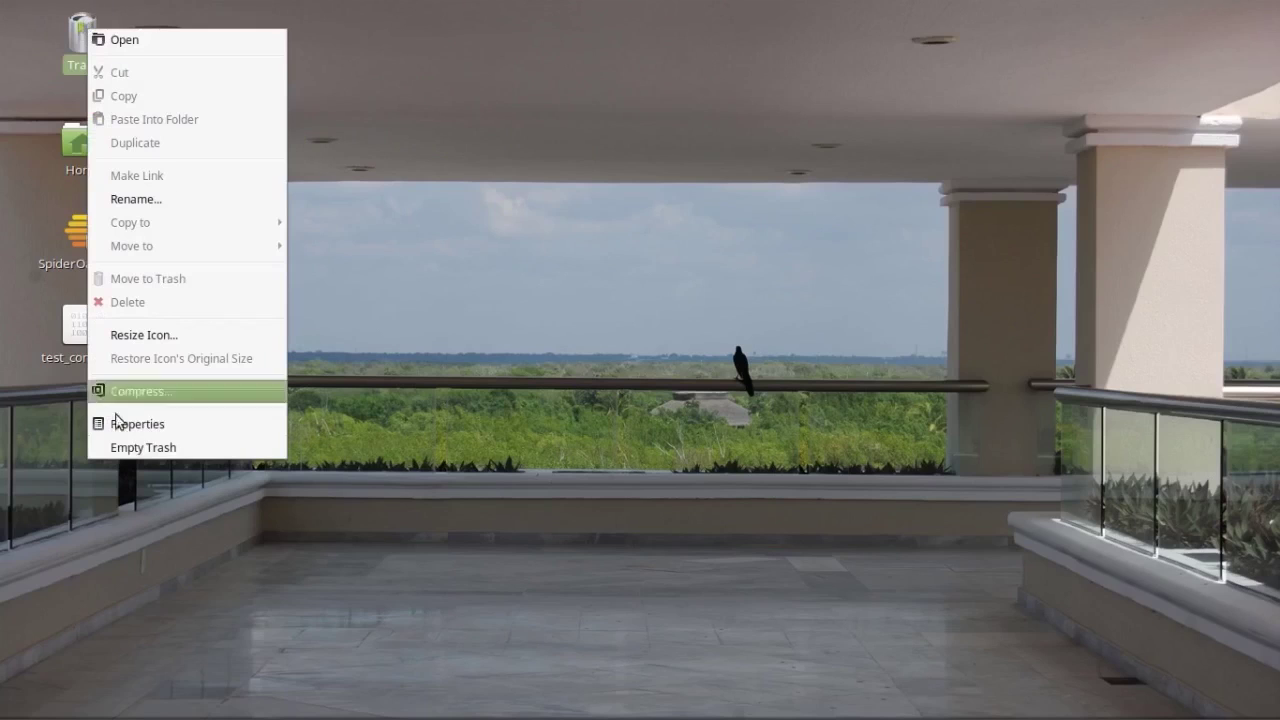
pyautogui.click(131, 448)
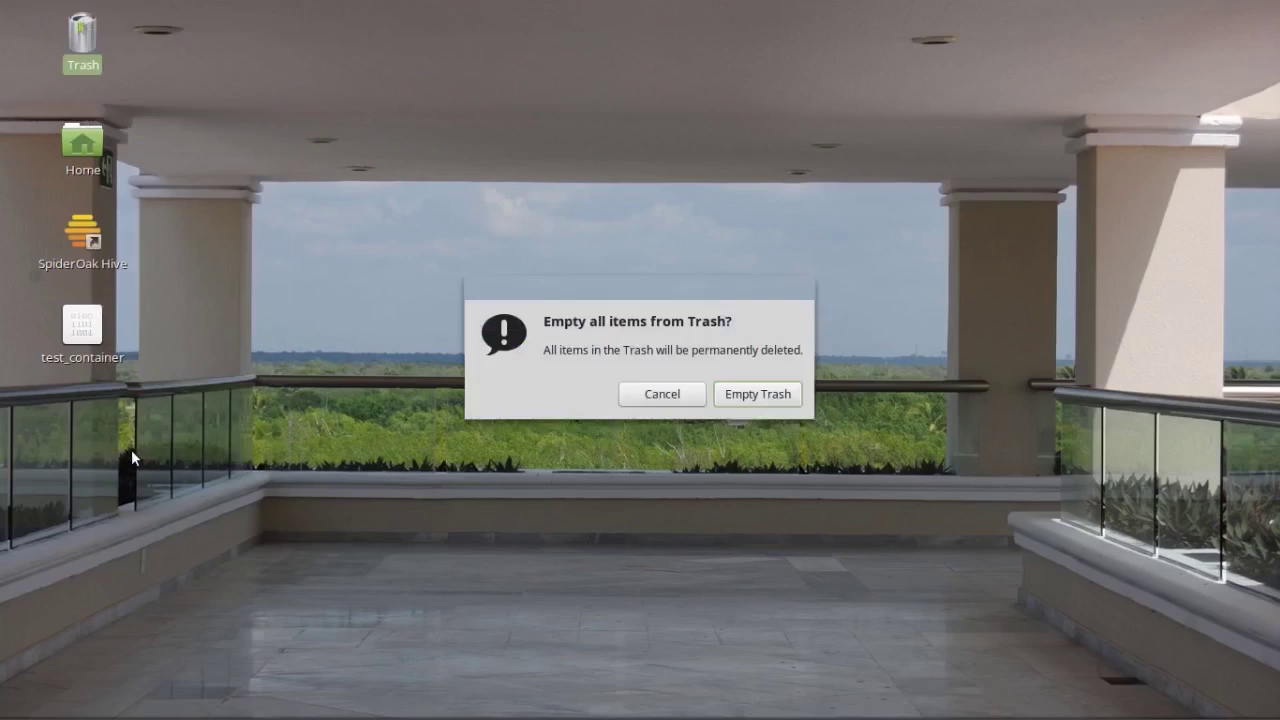
pyautogui.click(779, 395)
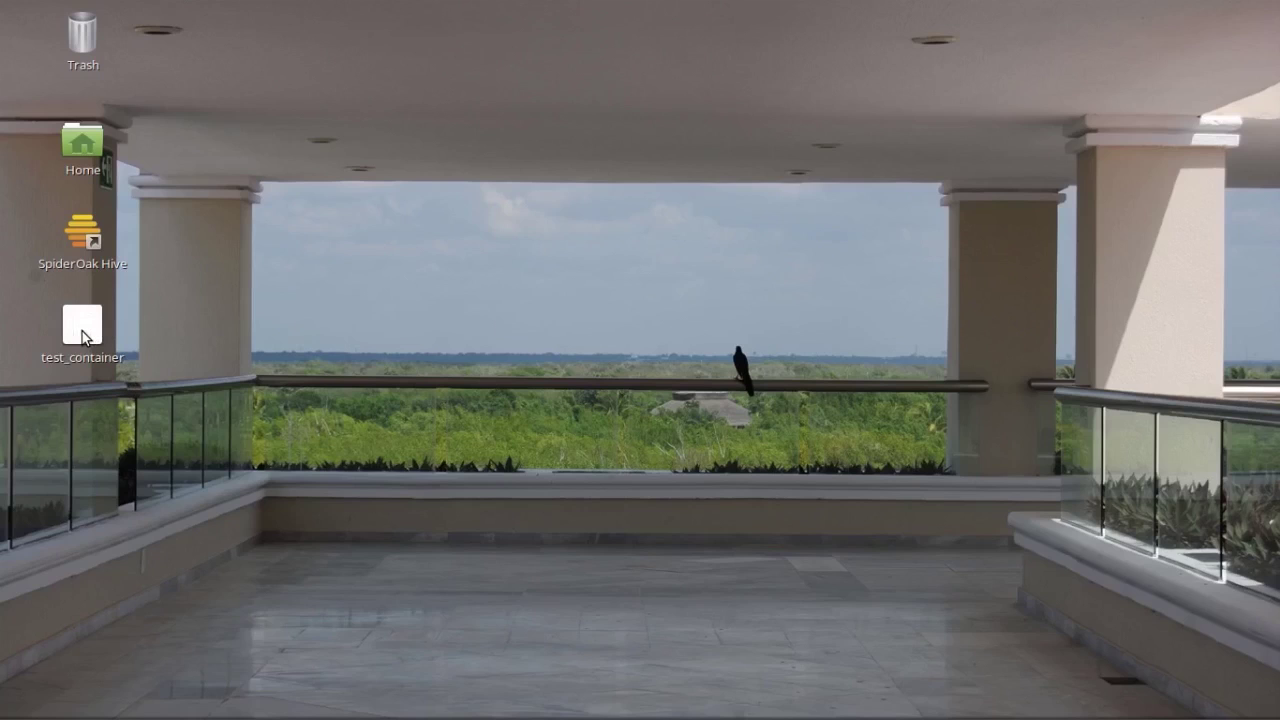
pyautogui.moveTo(128, 717)
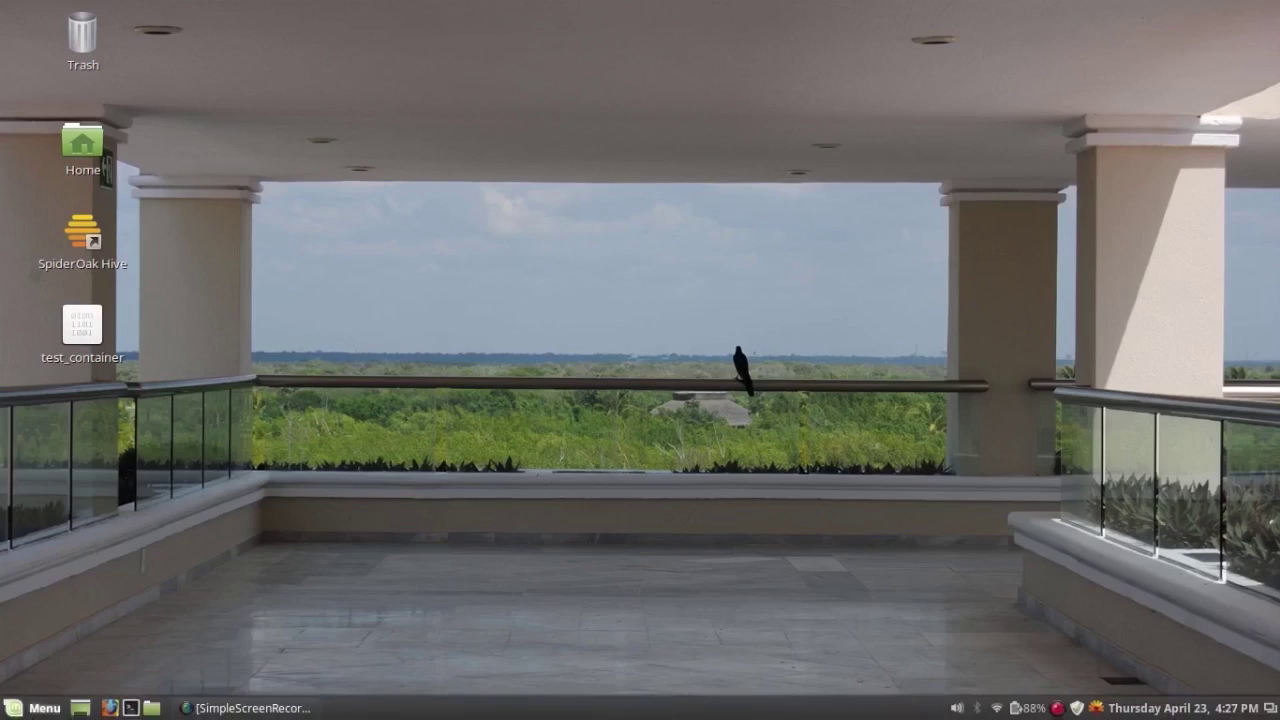
pyautogui.click(33, 710)
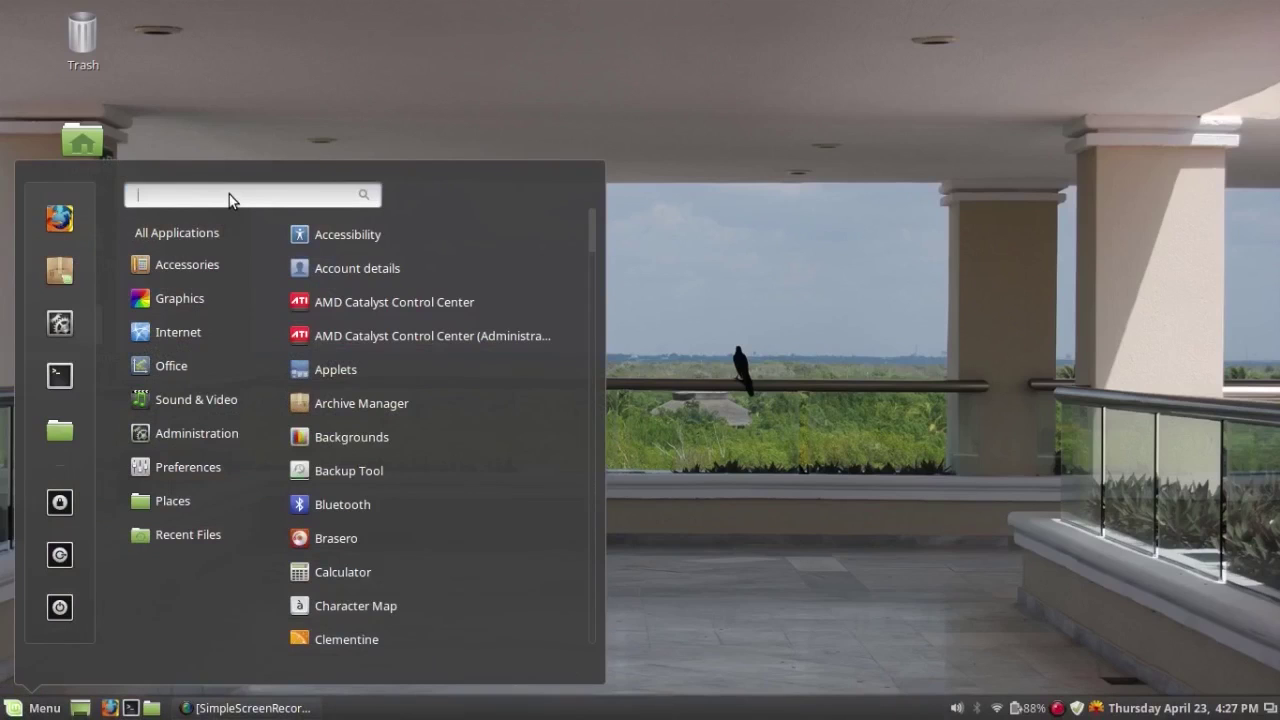
pyautogui.write('vera')
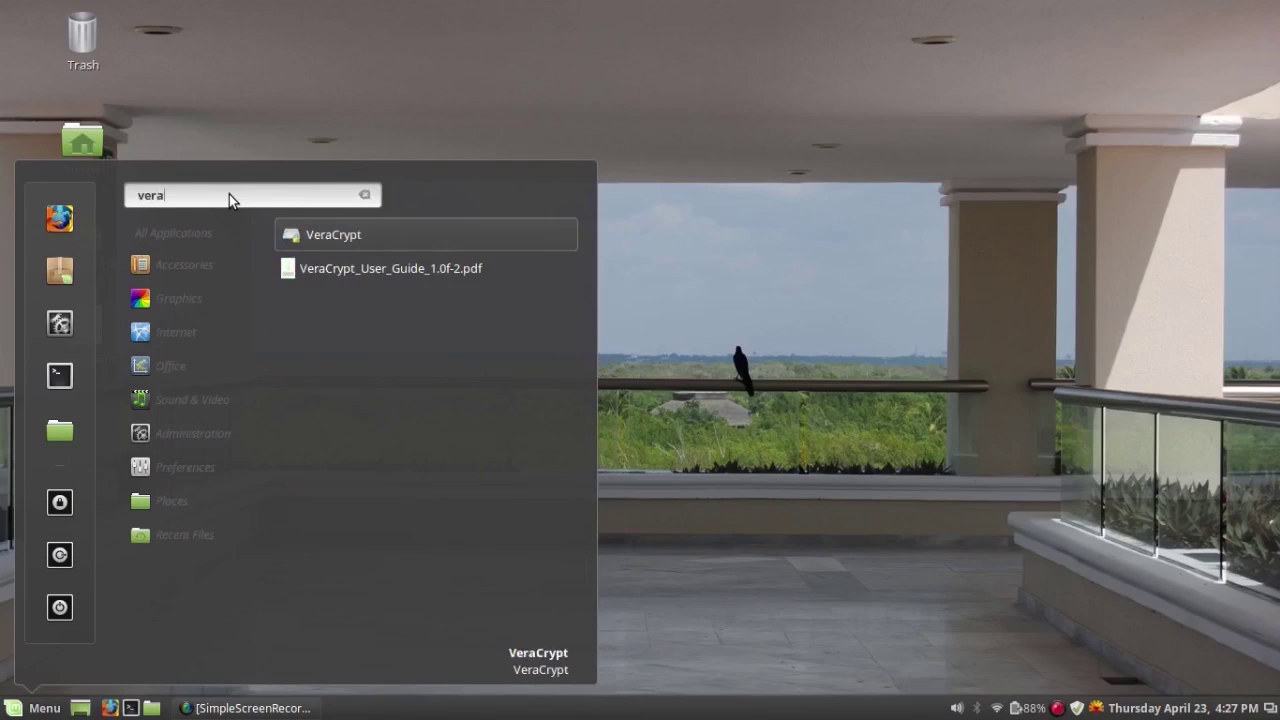
pyautogui.click(332, 234)
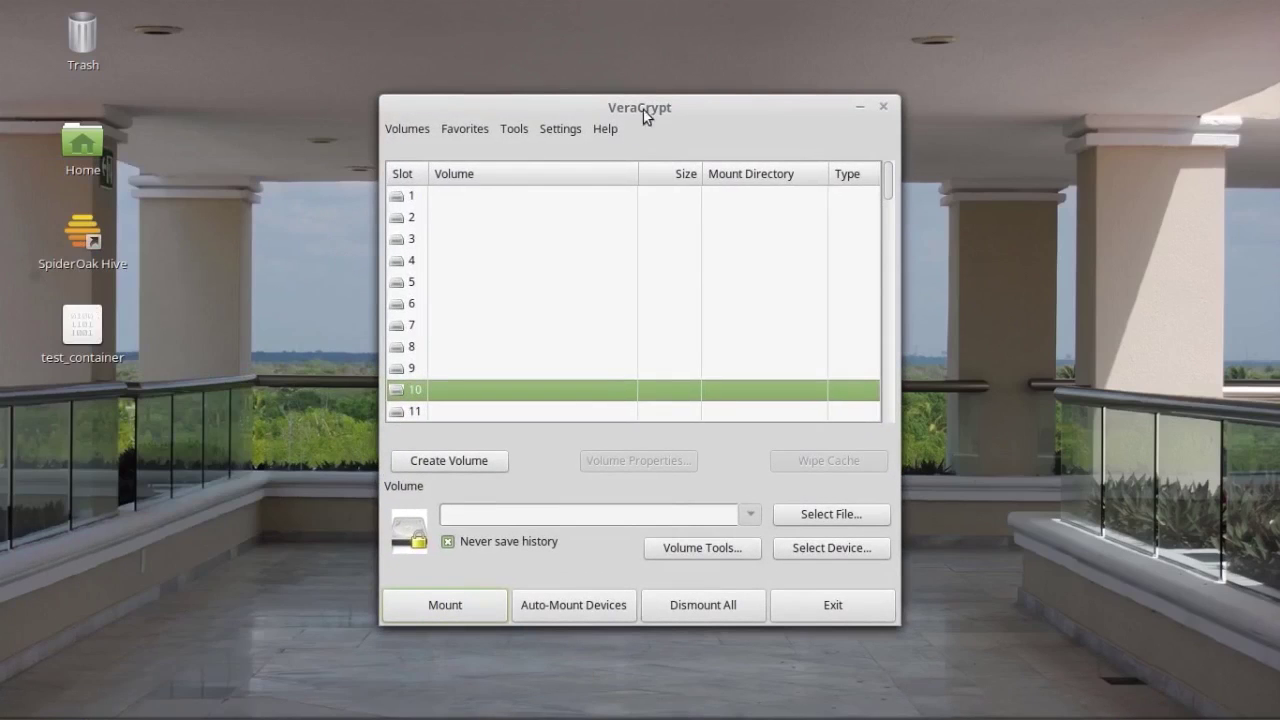
pyautogui.moveTo(643, 110); pyautogui.dragTo(641, 67)
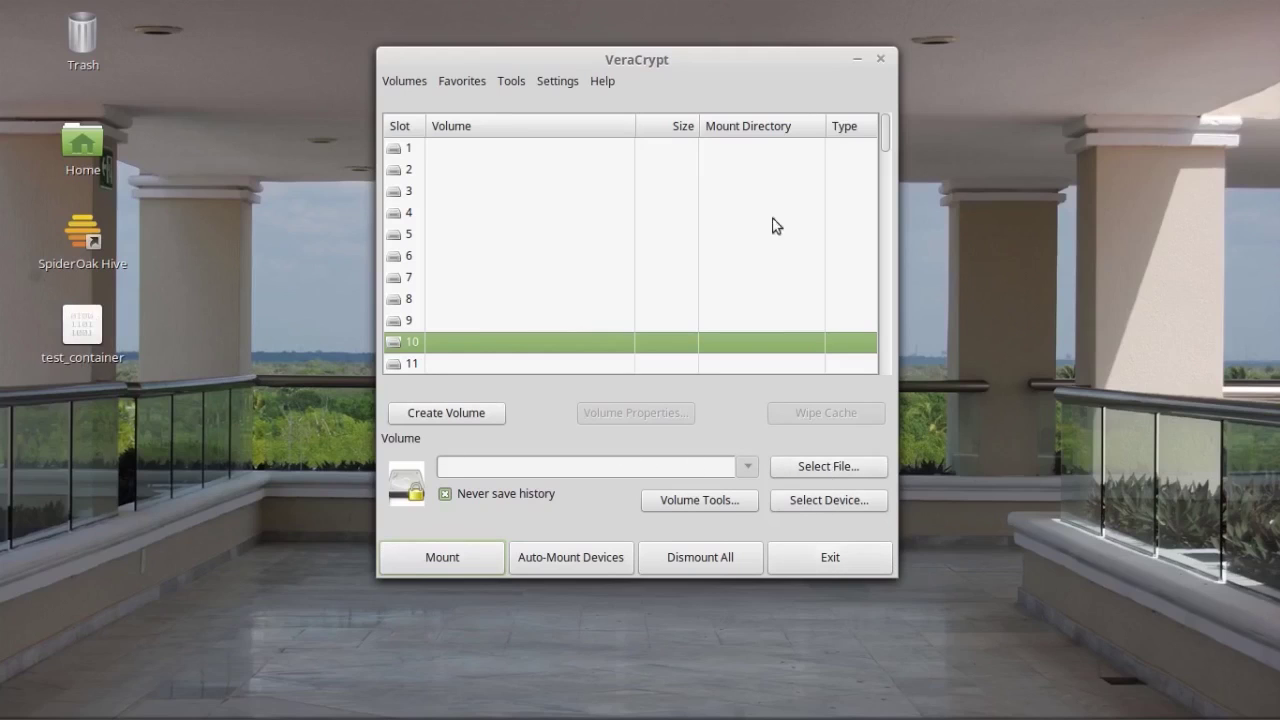
pyautogui.click(855, 61)
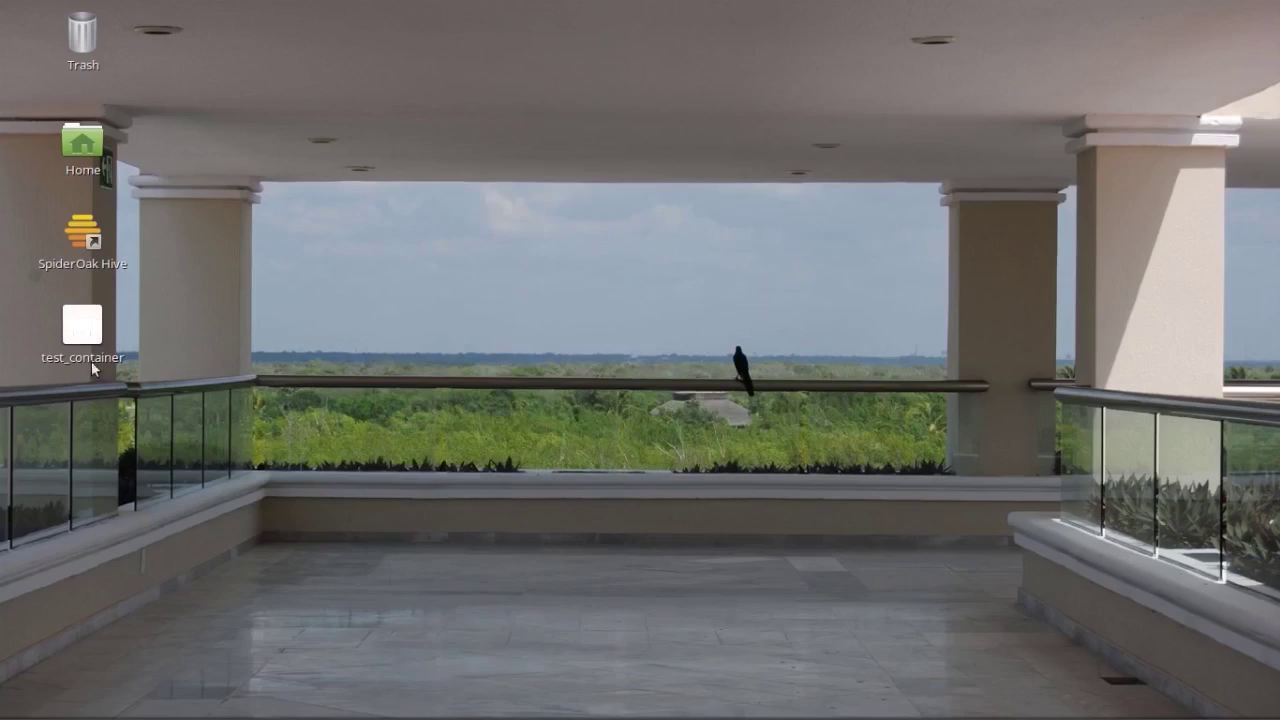
pyautogui.doubleClick(96, 322)
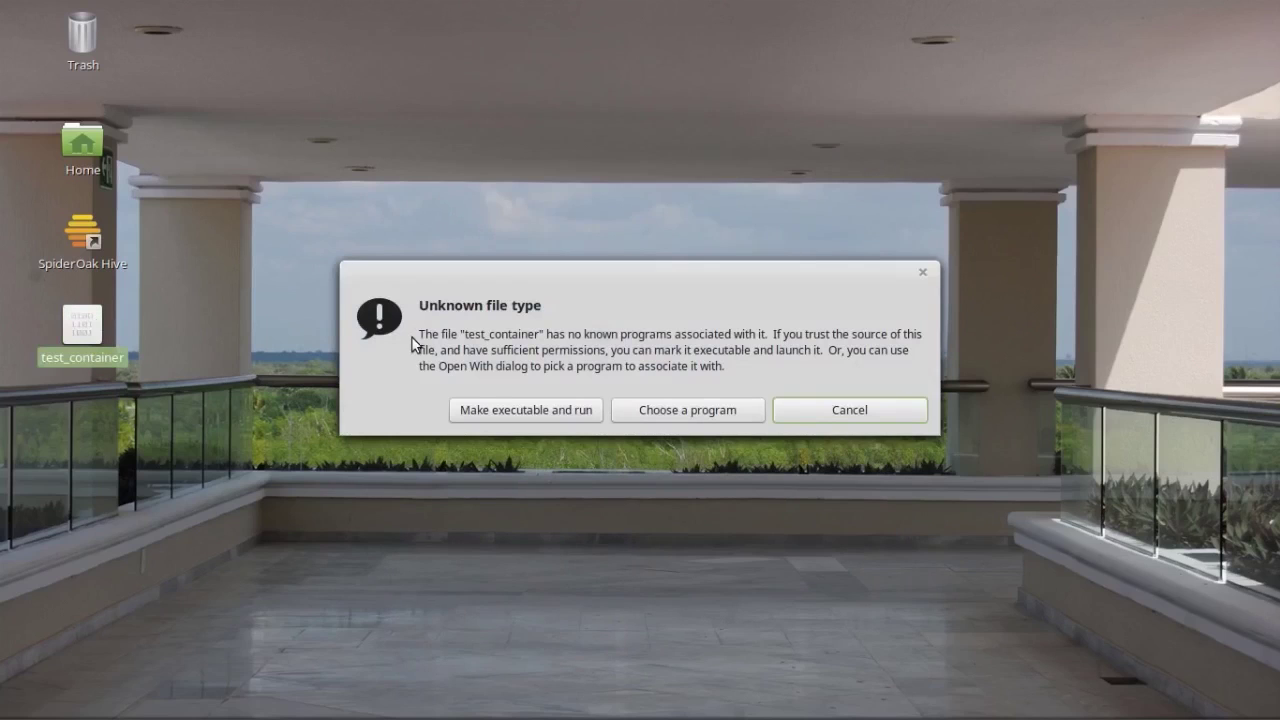
pyautogui.click(880, 413)
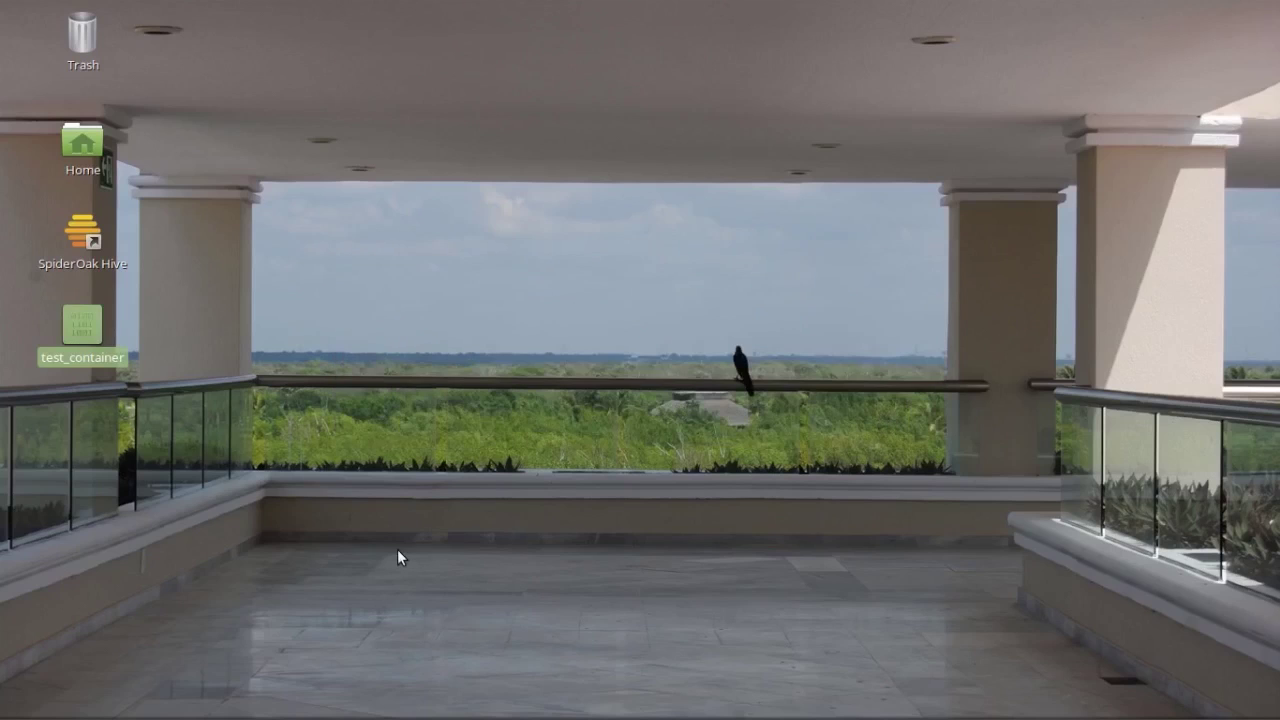
# Step: Bring VeraCrypt back and load test_container from the Desktop as the volume path
pyautogui.click(392, 708)
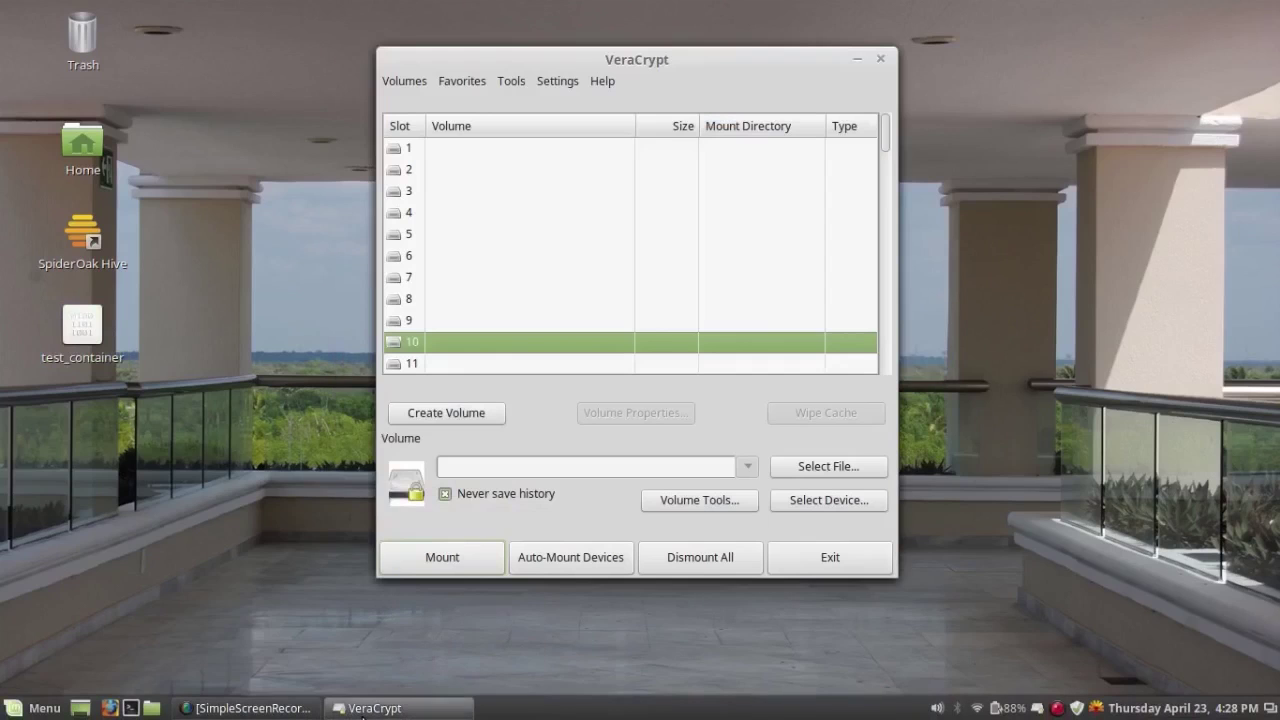
pyautogui.click(840, 469)
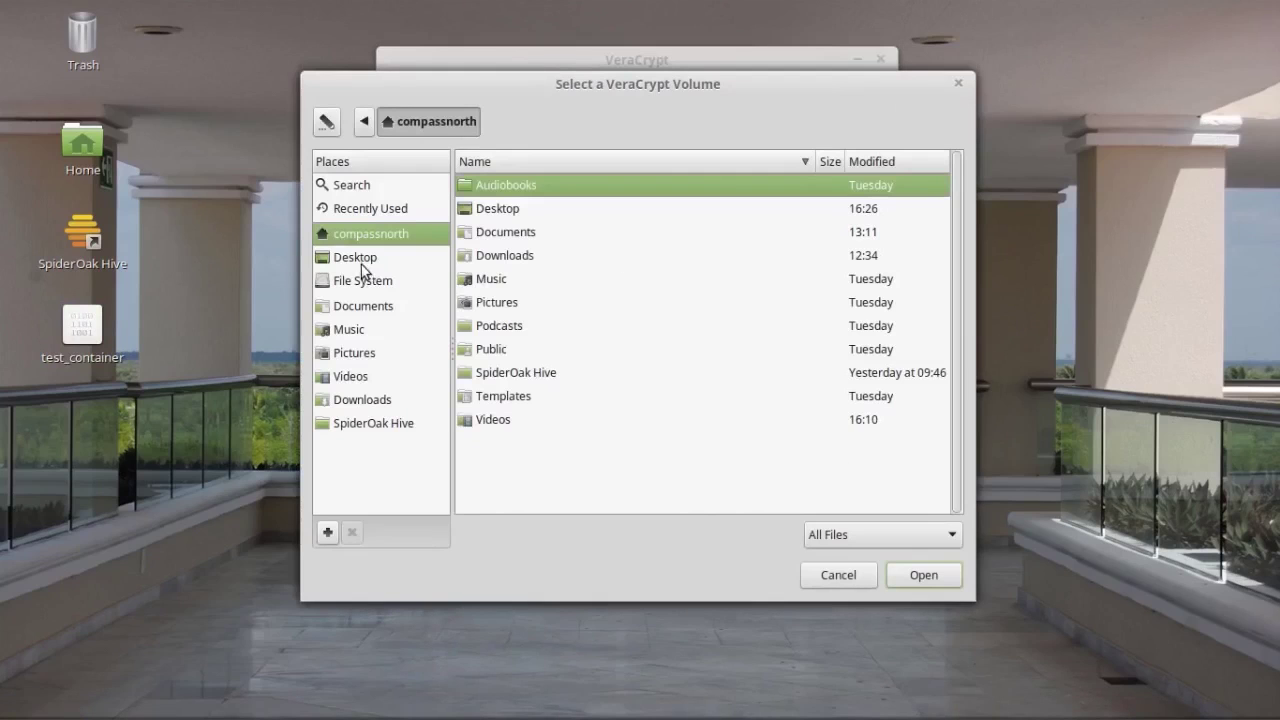
pyautogui.click(360, 260)
pyautogui.click(541, 210)
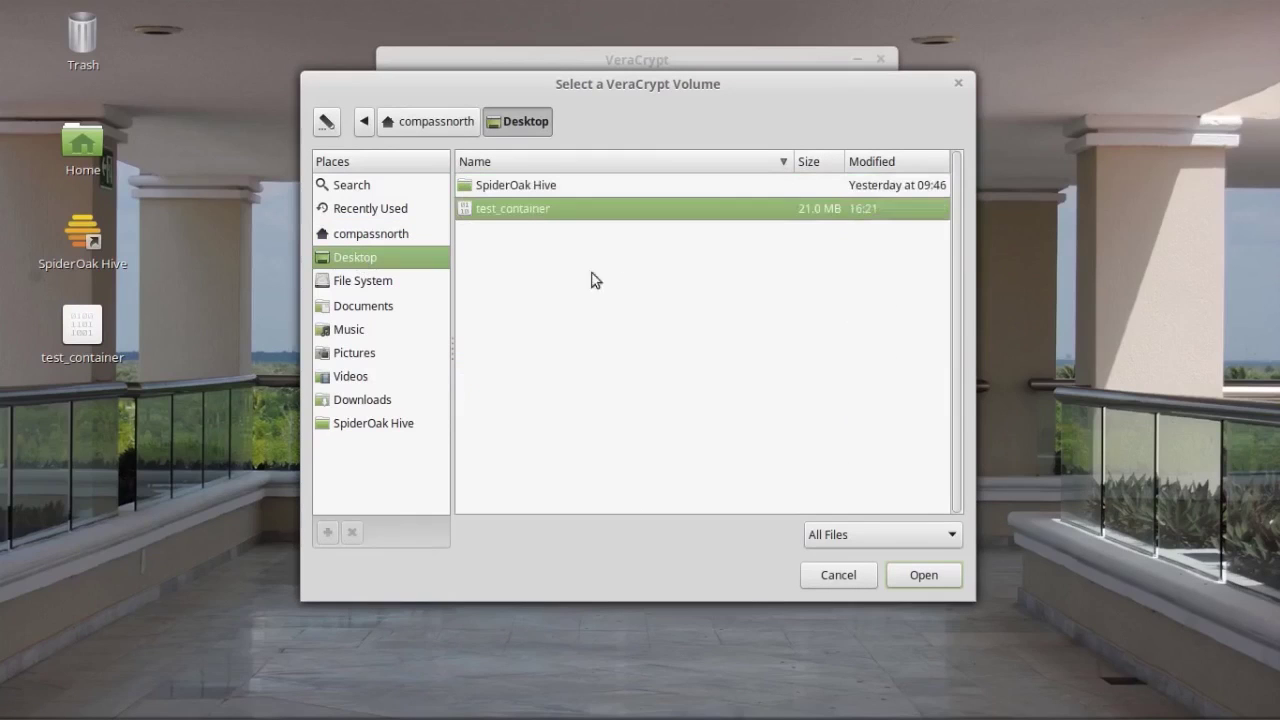
pyautogui.click(924, 576)
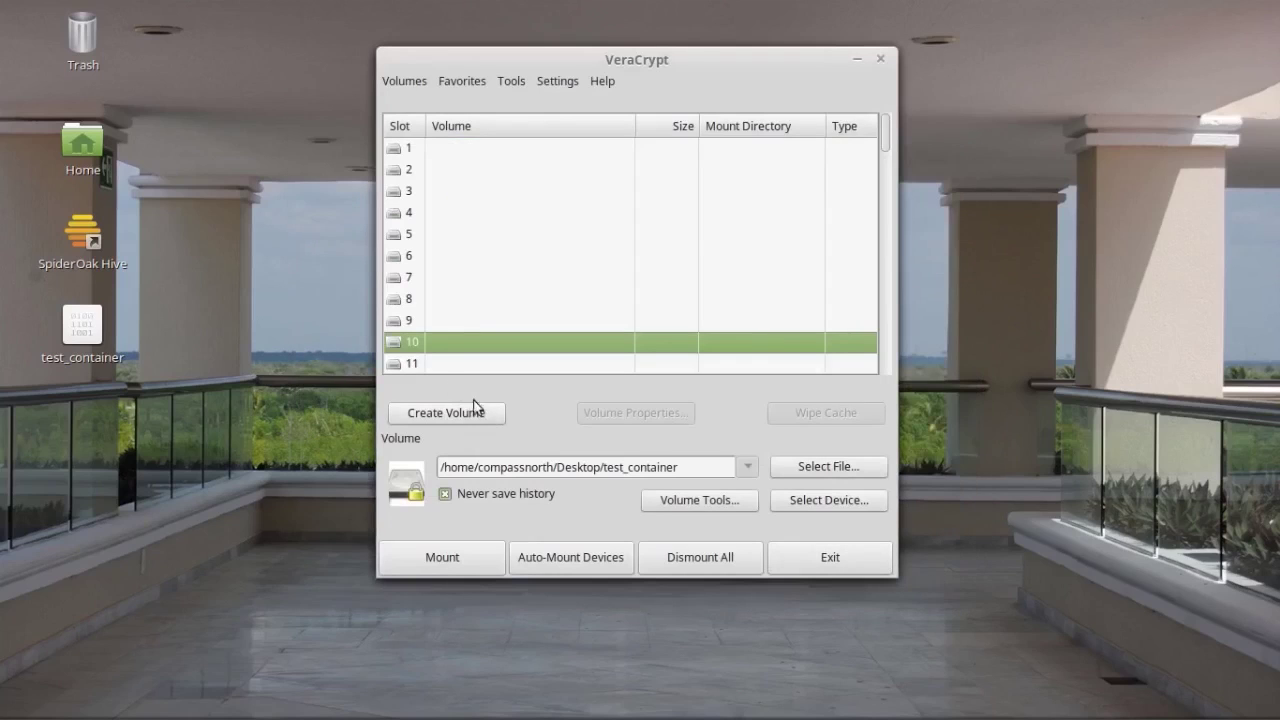
# Step: Mount test_container in slot 10, entering the volume password and then the administrator password
pyautogui.click(441, 557)
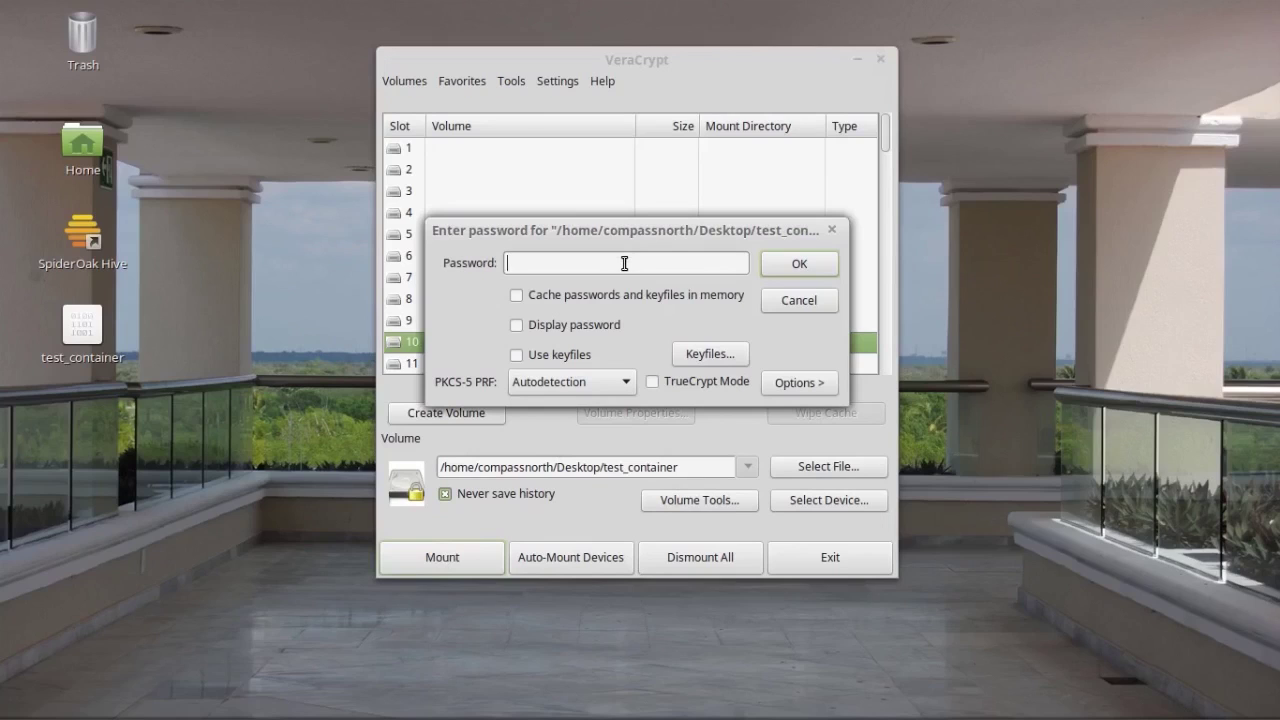
pyautogui.write('****')
pyautogui.click(804, 262)
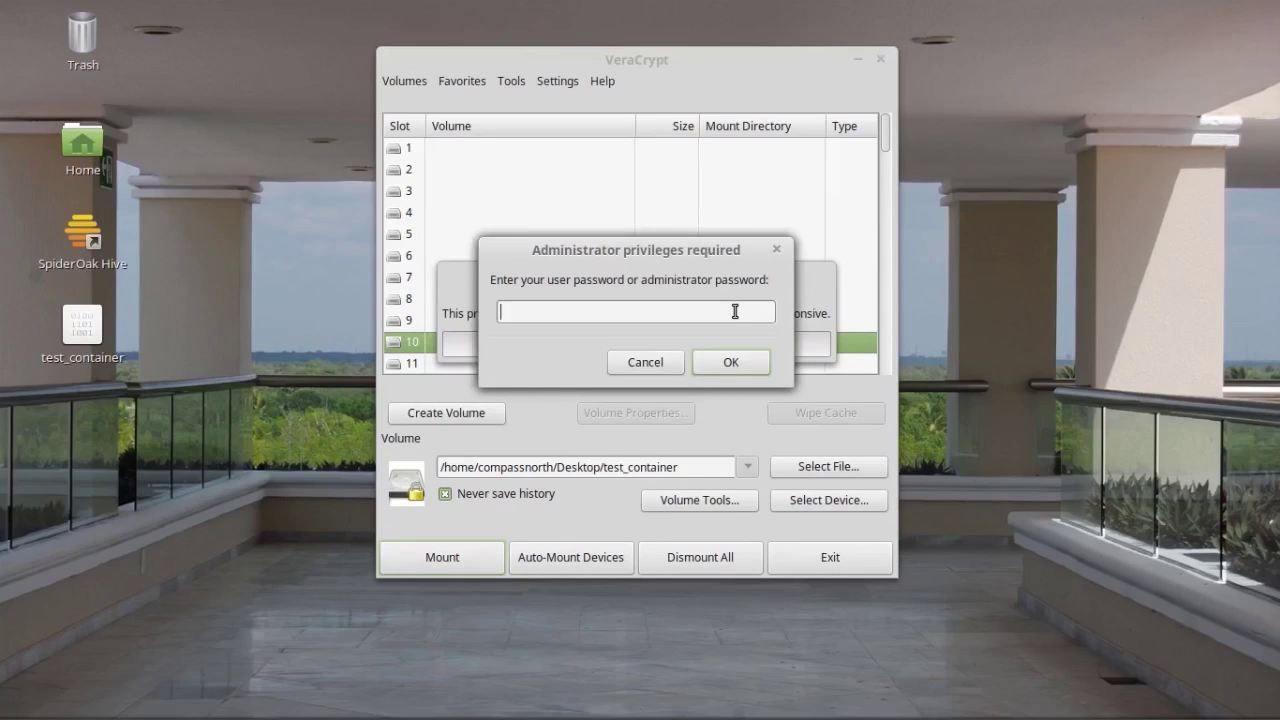
pyautogui.write('••••••••••••••••')
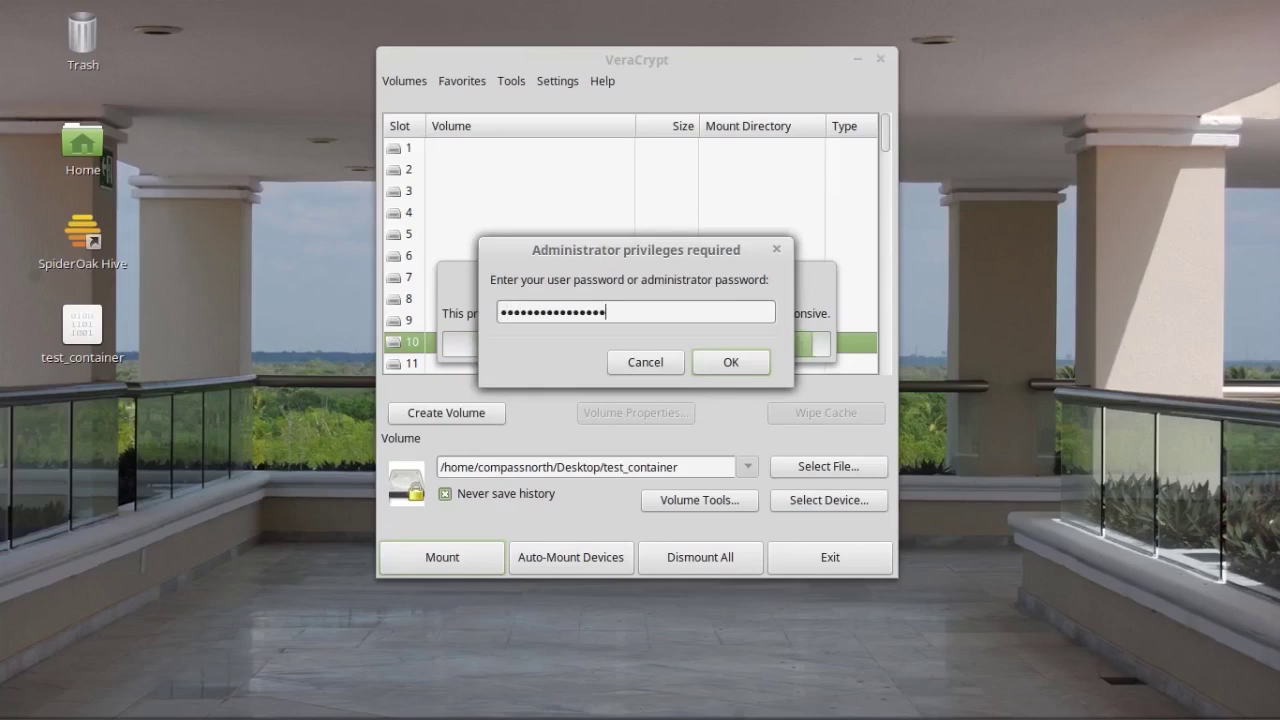
pyautogui.write('•')
pyautogui.click(741, 366)
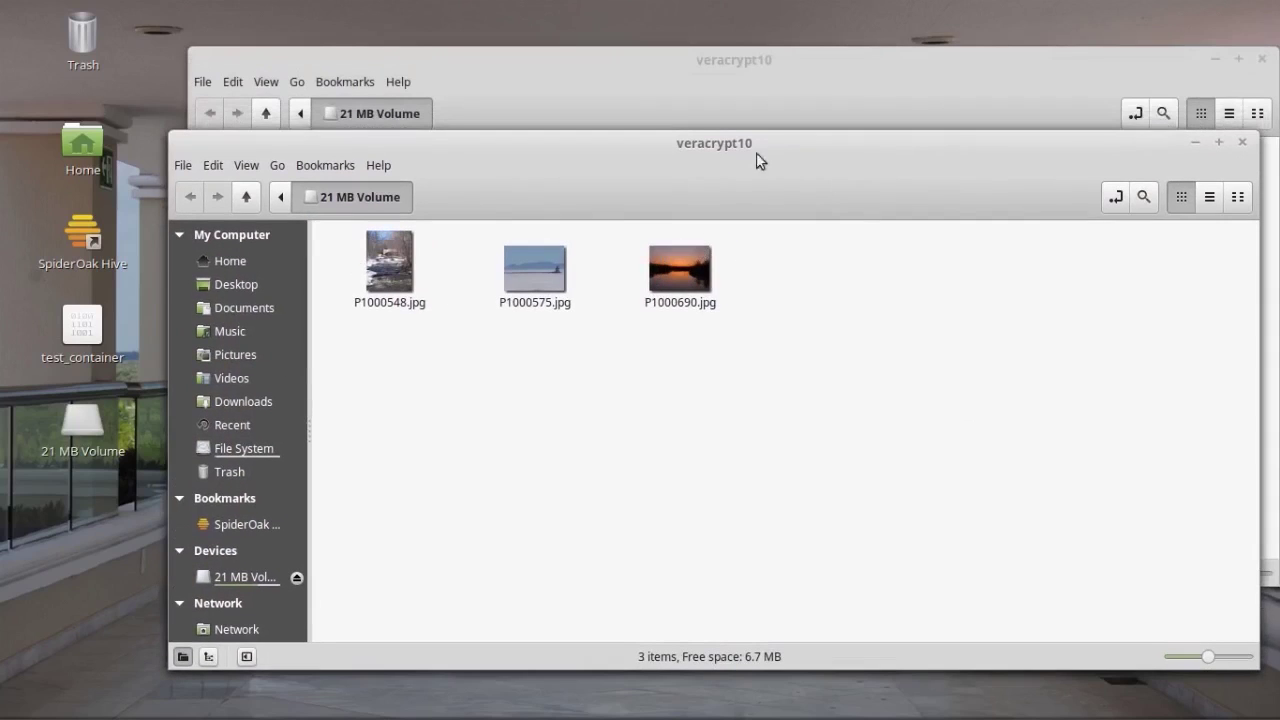
# Step: Close the duplicate window, drag the three JPGs from veracrypt10 onto the desktop, then close it
pyautogui.moveTo(758, 156); pyautogui.dragTo(695, 269)
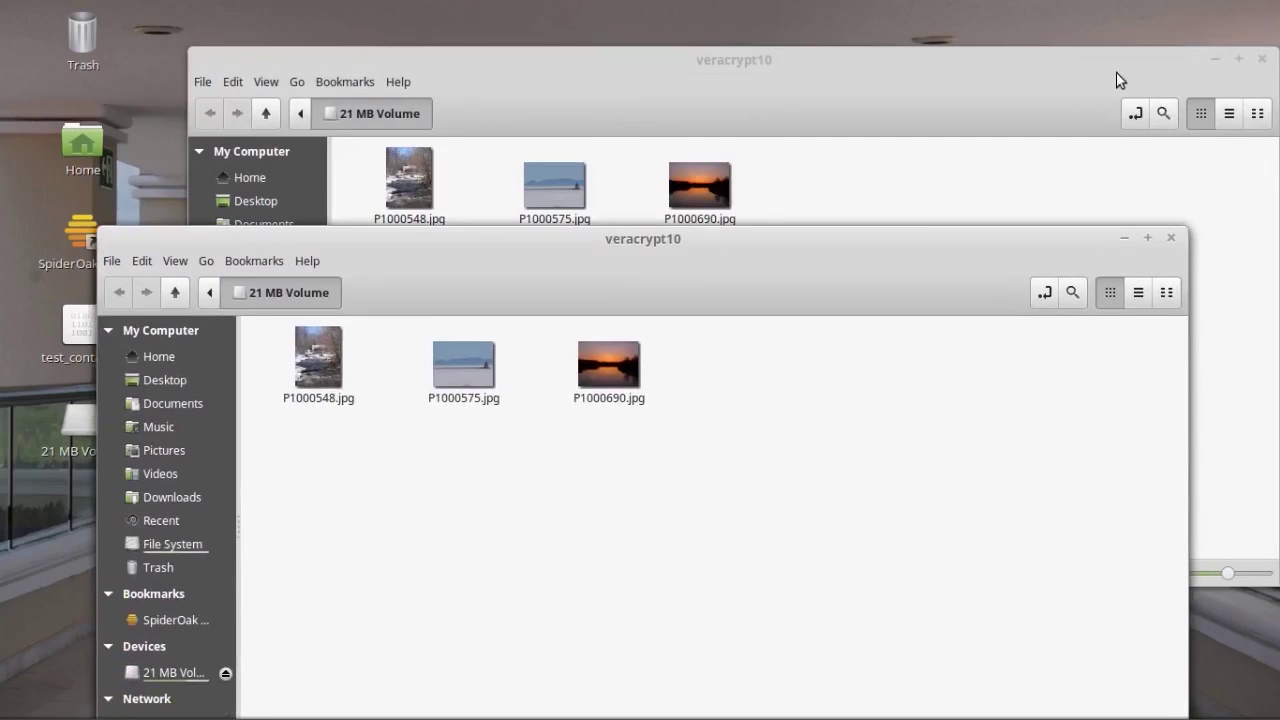
pyautogui.click(1263, 59)
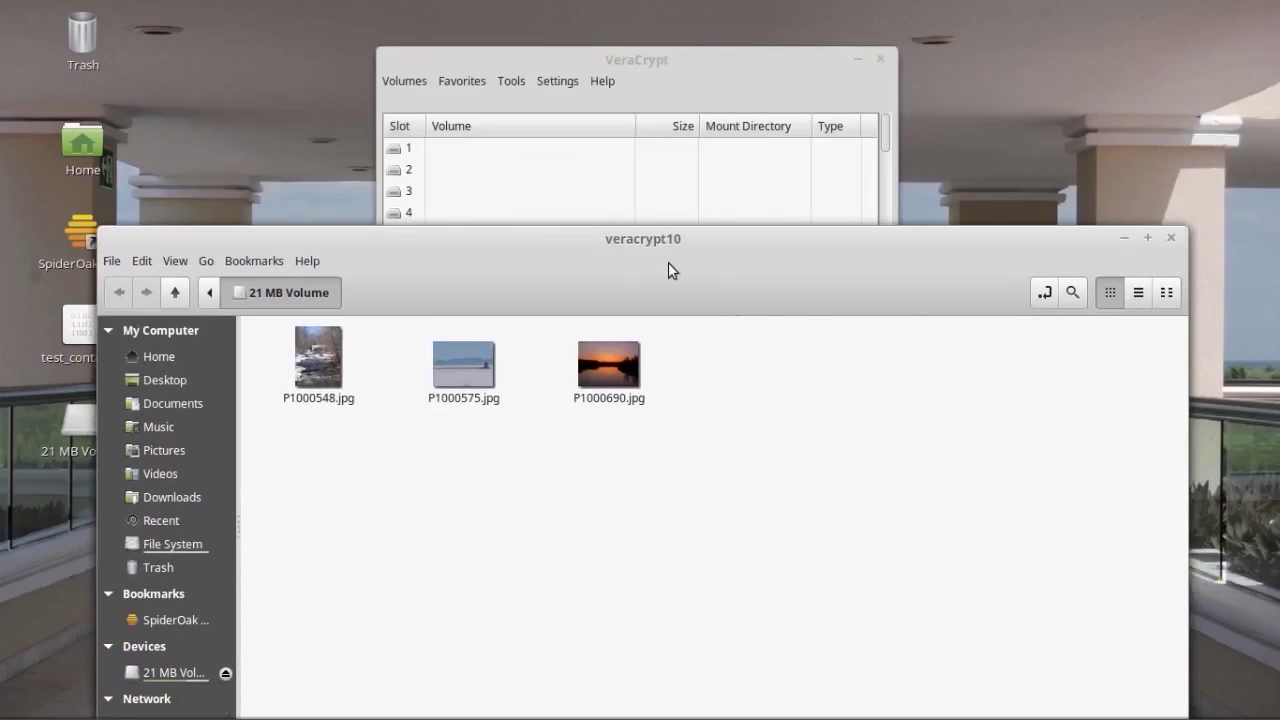
pyautogui.moveTo(668, 262); pyautogui.dragTo(755, 76)
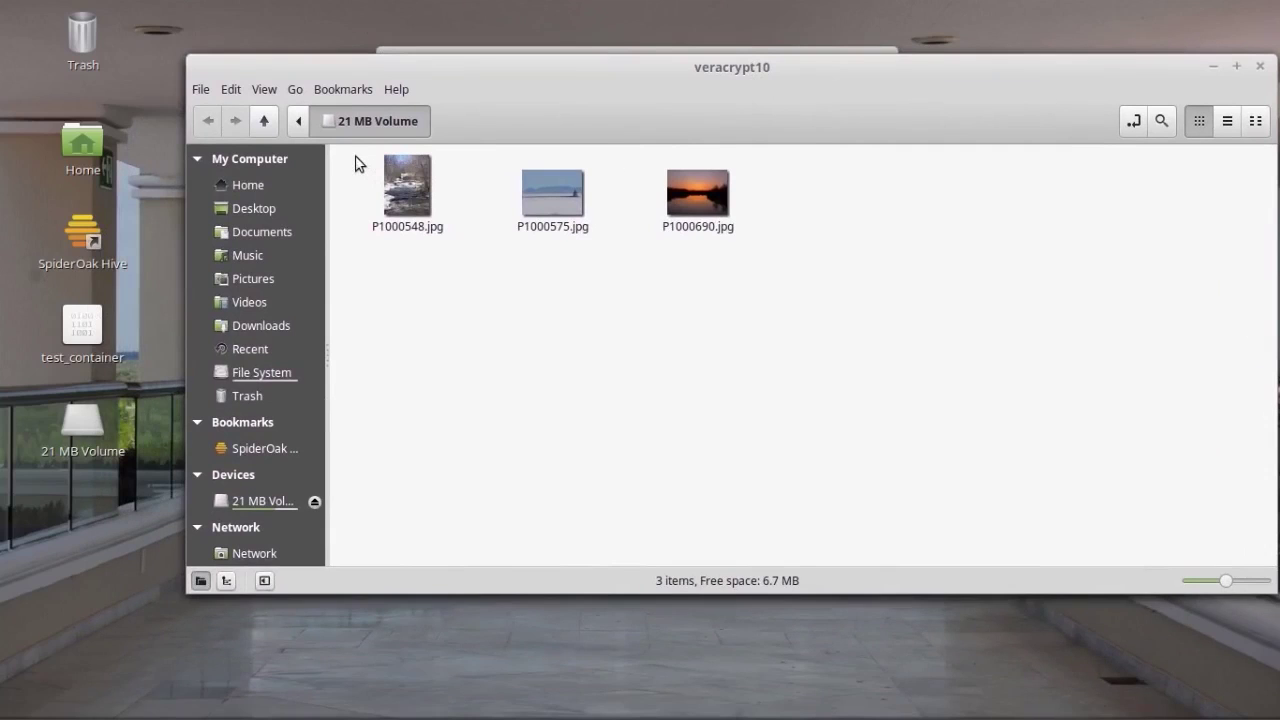
pyautogui.moveTo(358, 164); pyautogui.dragTo(777, 249)
pyautogui.moveTo(873, 101); pyautogui.dragTo(958, 258)
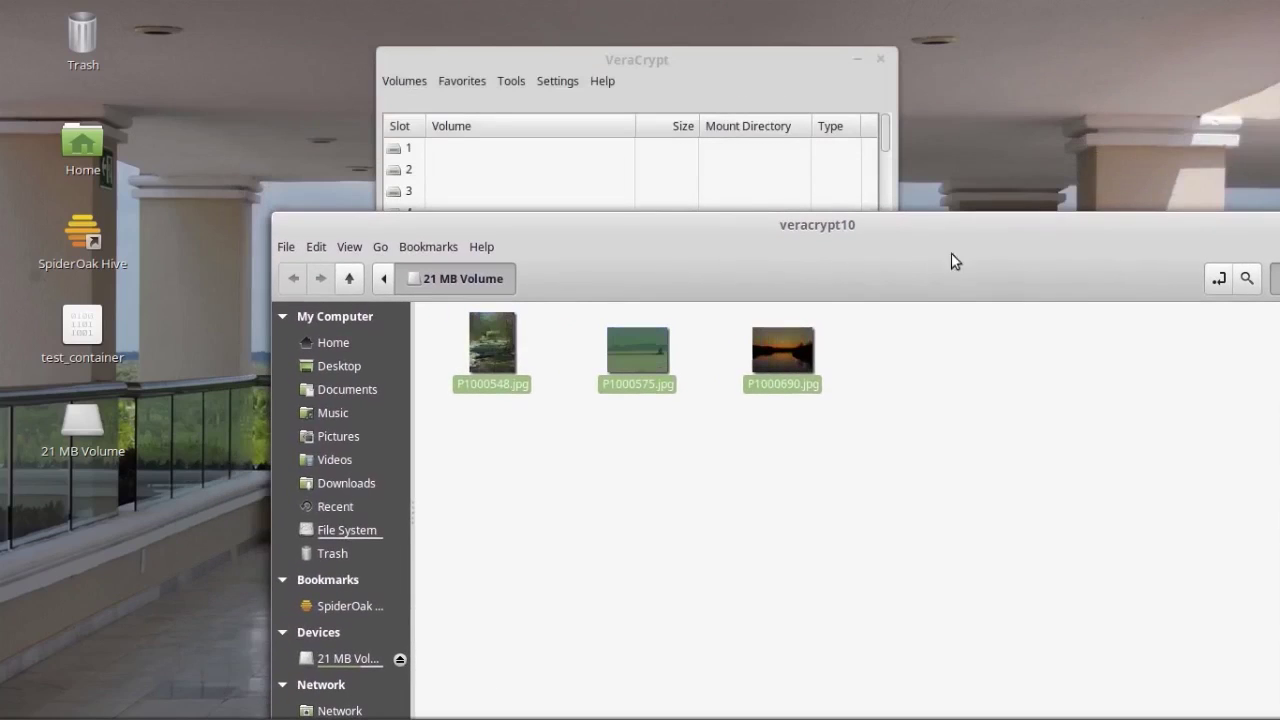
pyautogui.moveTo(495, 349); pyautogui.dragTo(234, 92)
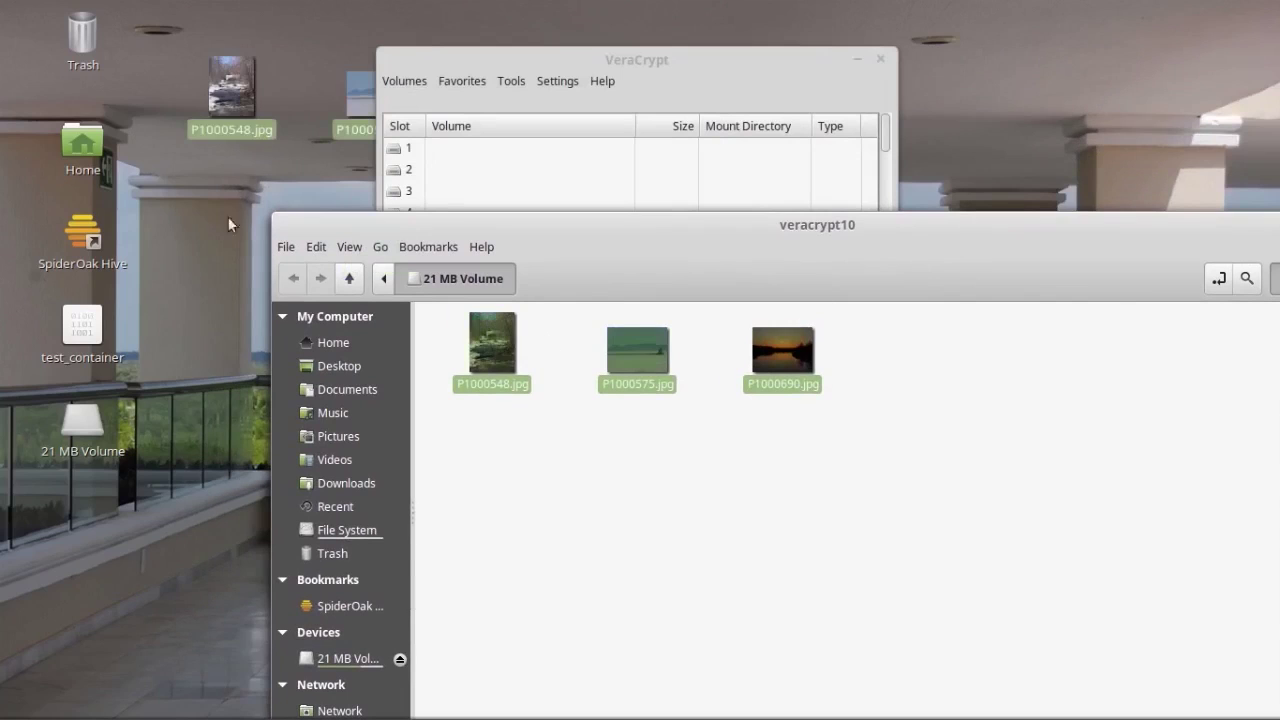
pyautogui.moveTo(1053, 251); pyautogui.dragTo(904, 223)
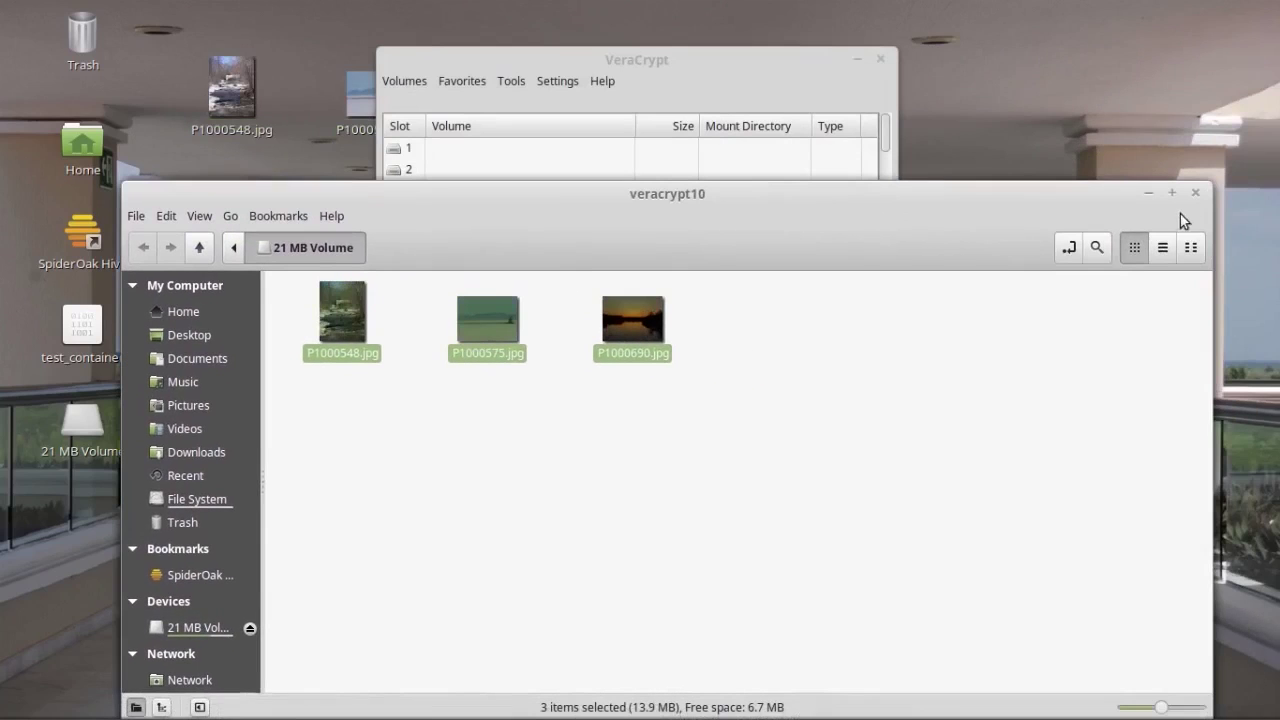
pyautogui.click(1195, 192)
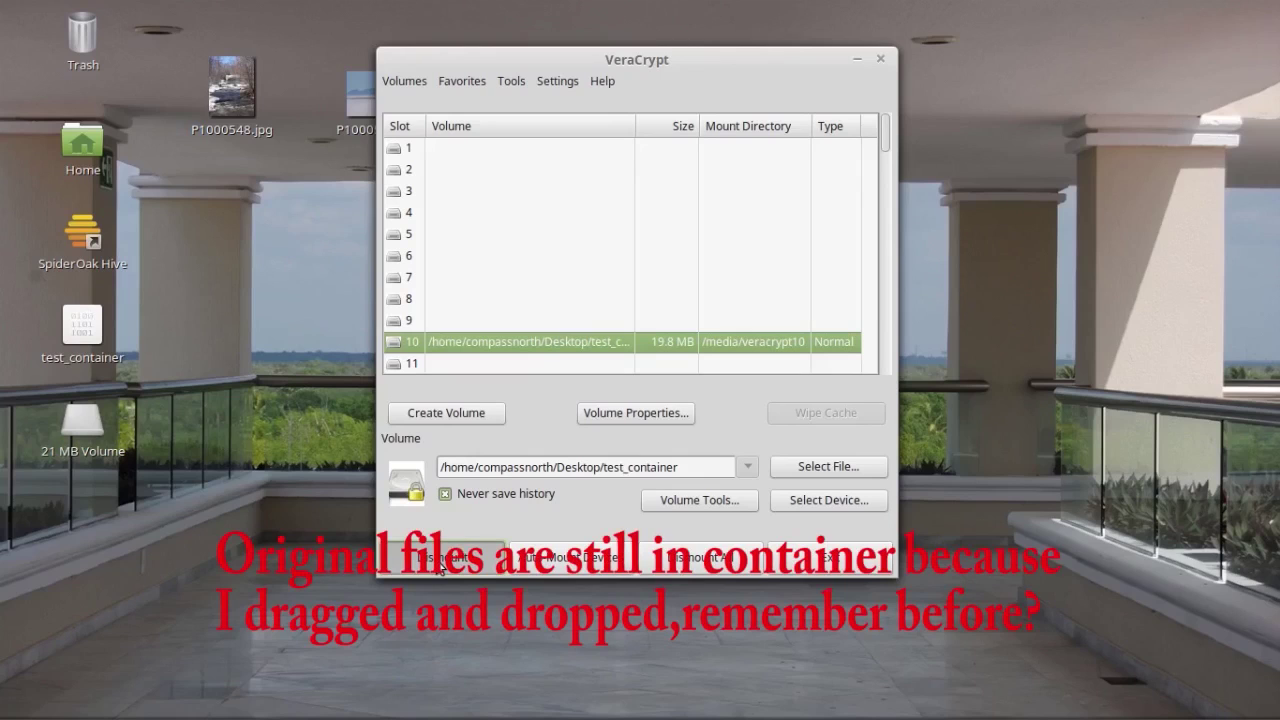
# Step: Dismount slot 10, quit VeraCrypt, and check the three restored photos on the desktop
pyautogui.click(440, 563)
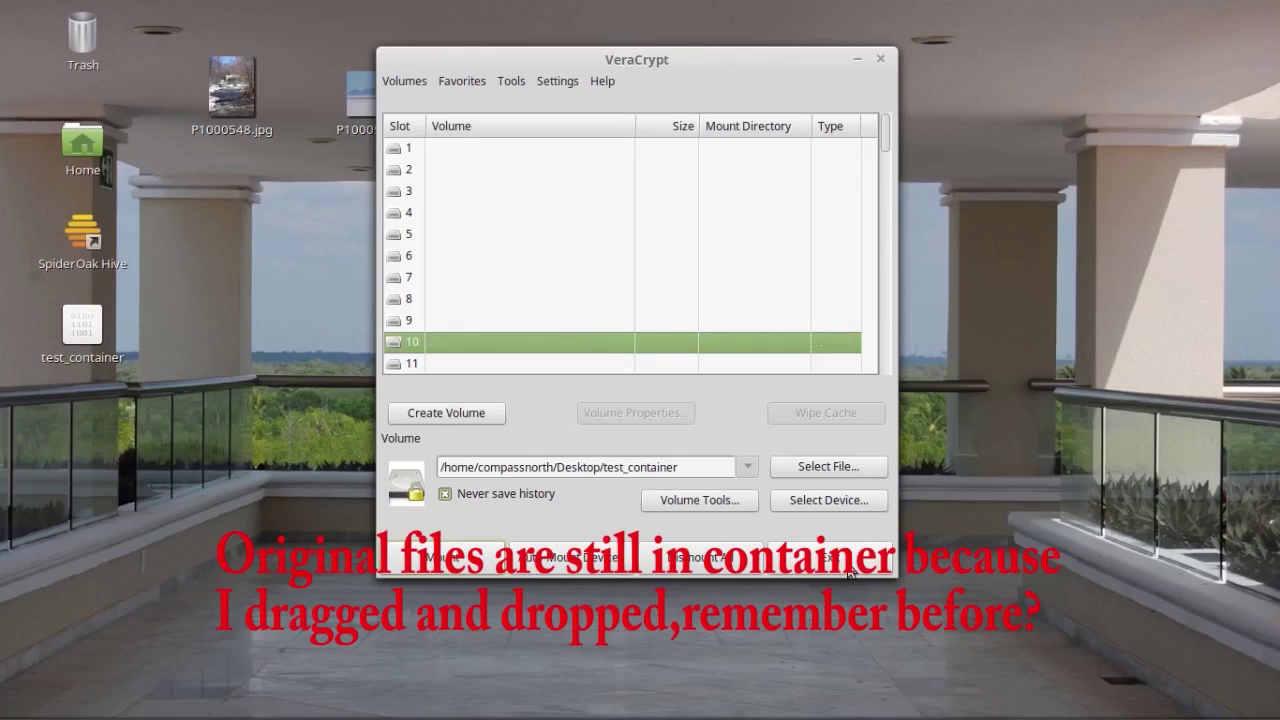
pyautogui.click(848, 566)
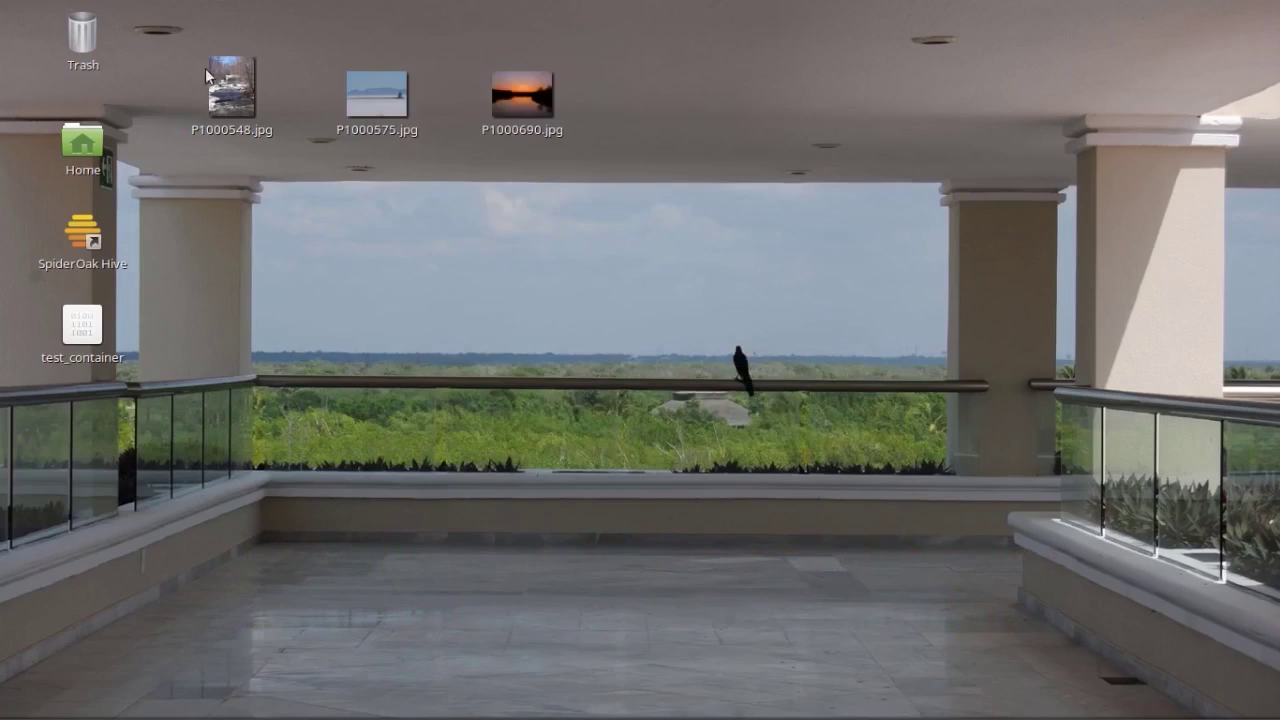
pyautogui.moveTo(177, 38); pyautogui.dragTo(734, 228)
pyautogui.click(761, 267)
# Step: Move test_container to the Trash, then permanently empty the Trash
pyautogui.moveTo(79, 326); pyautogui.dragTo(80, 32)
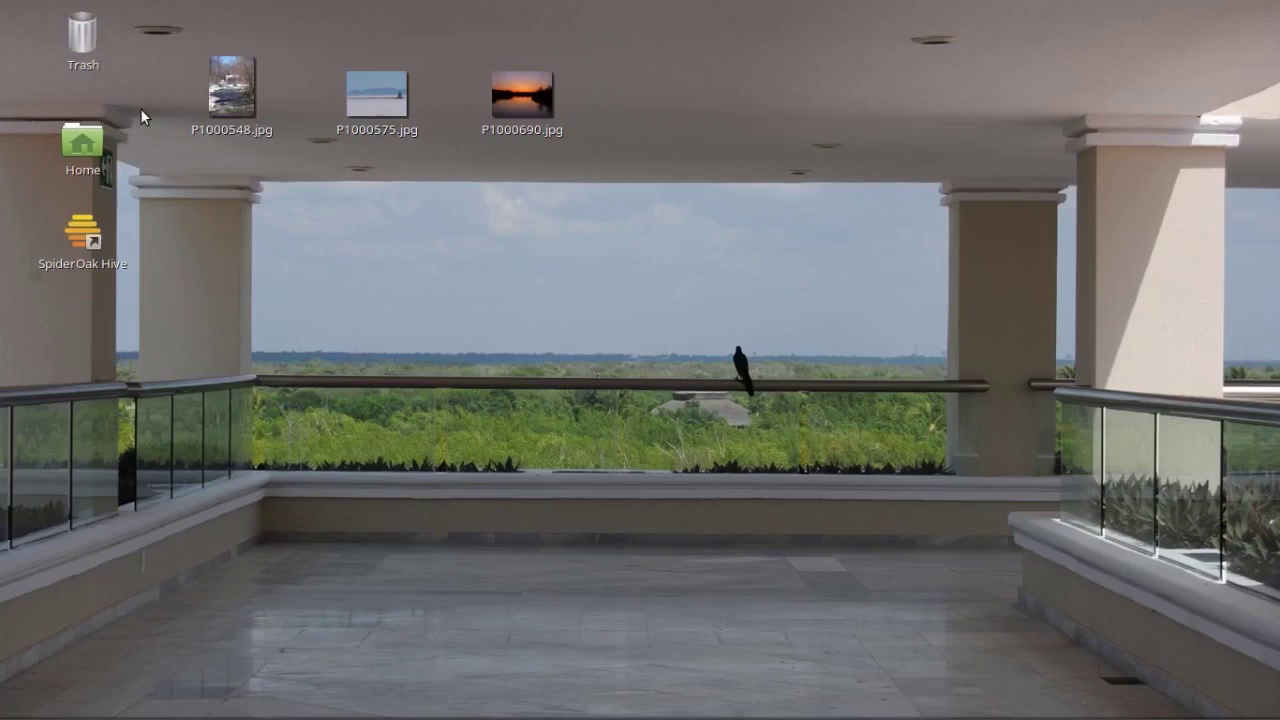
pyautogui.rightClick(77, 28)
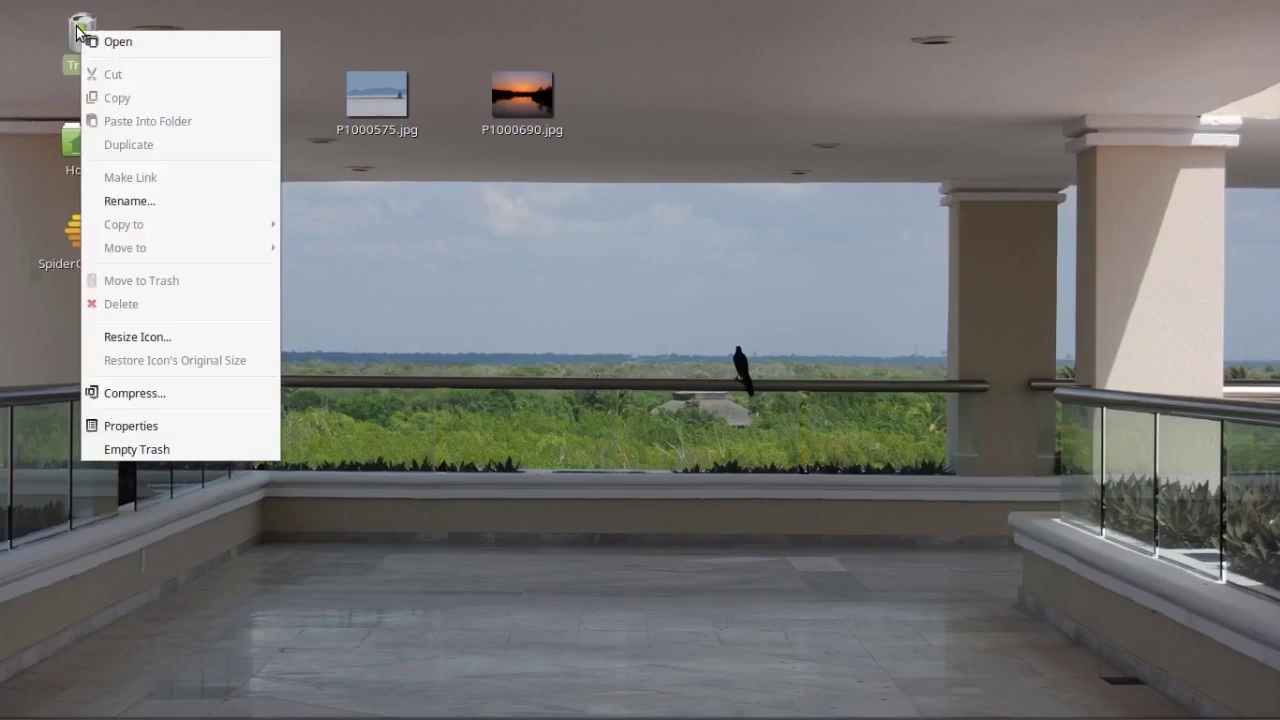
pyautogui.click(150, 449)
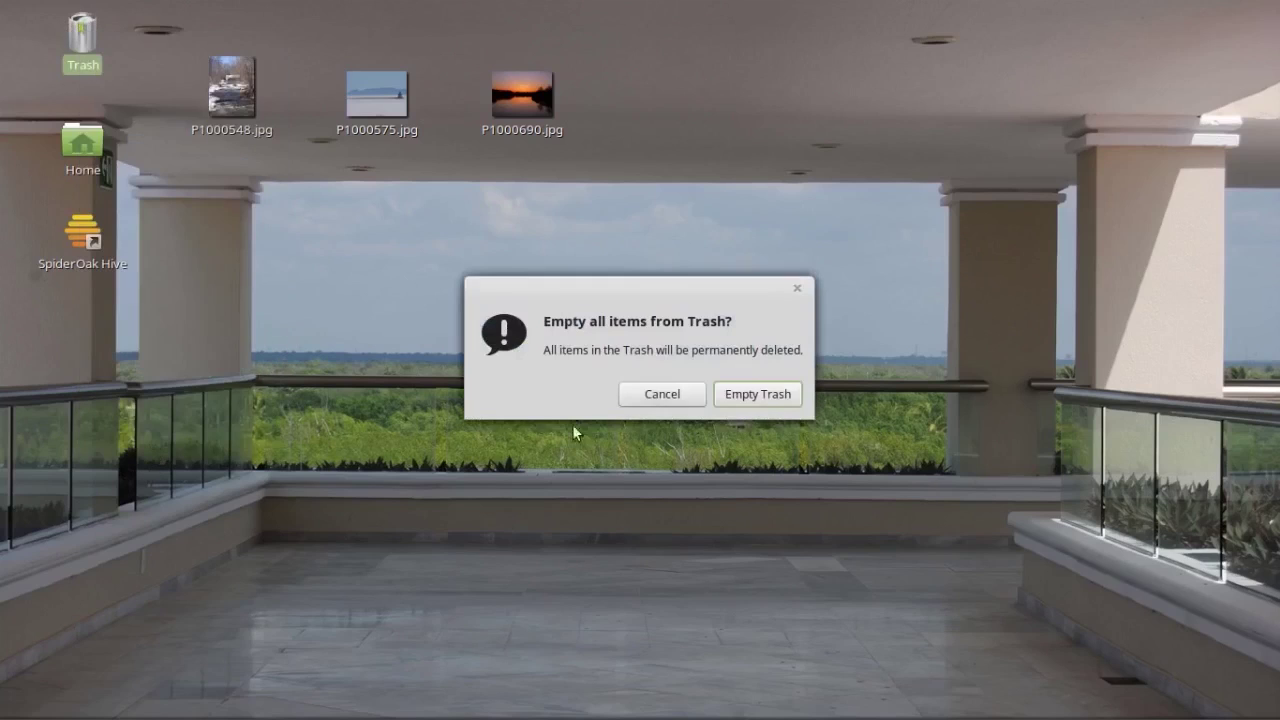
pyautogui.click(772, 401)
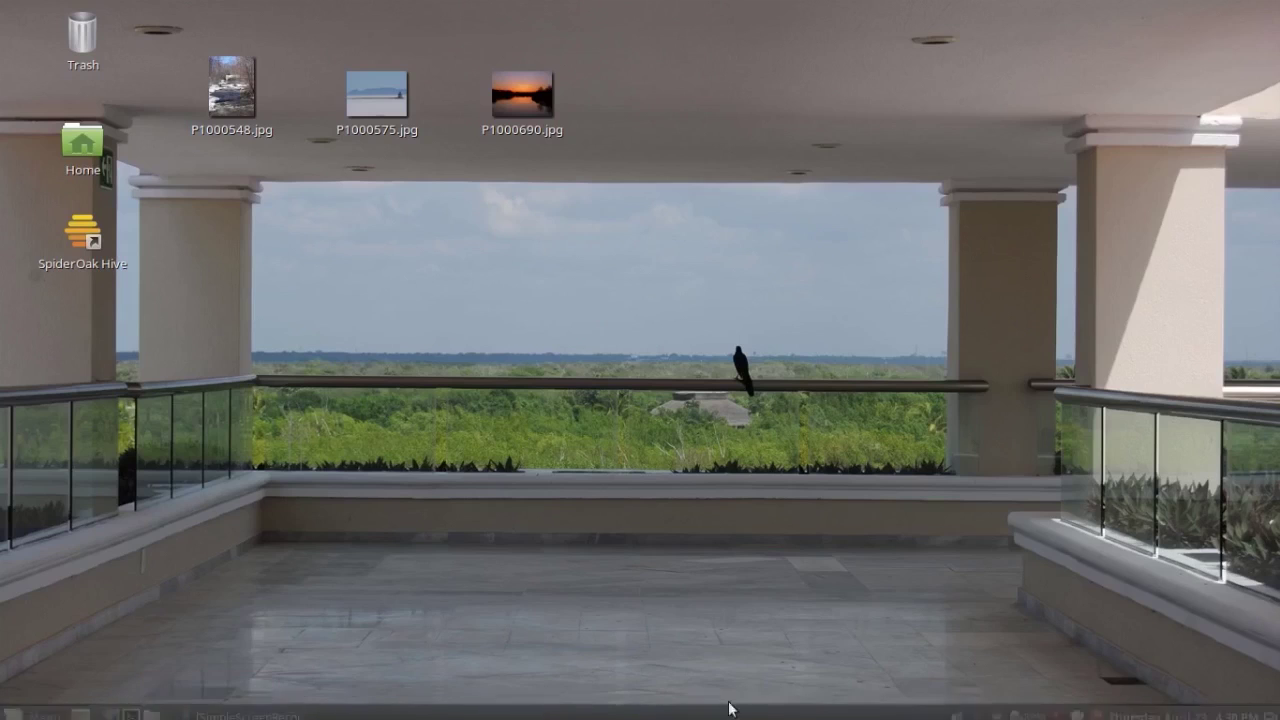
pyautogui.moveTo(731, 716)
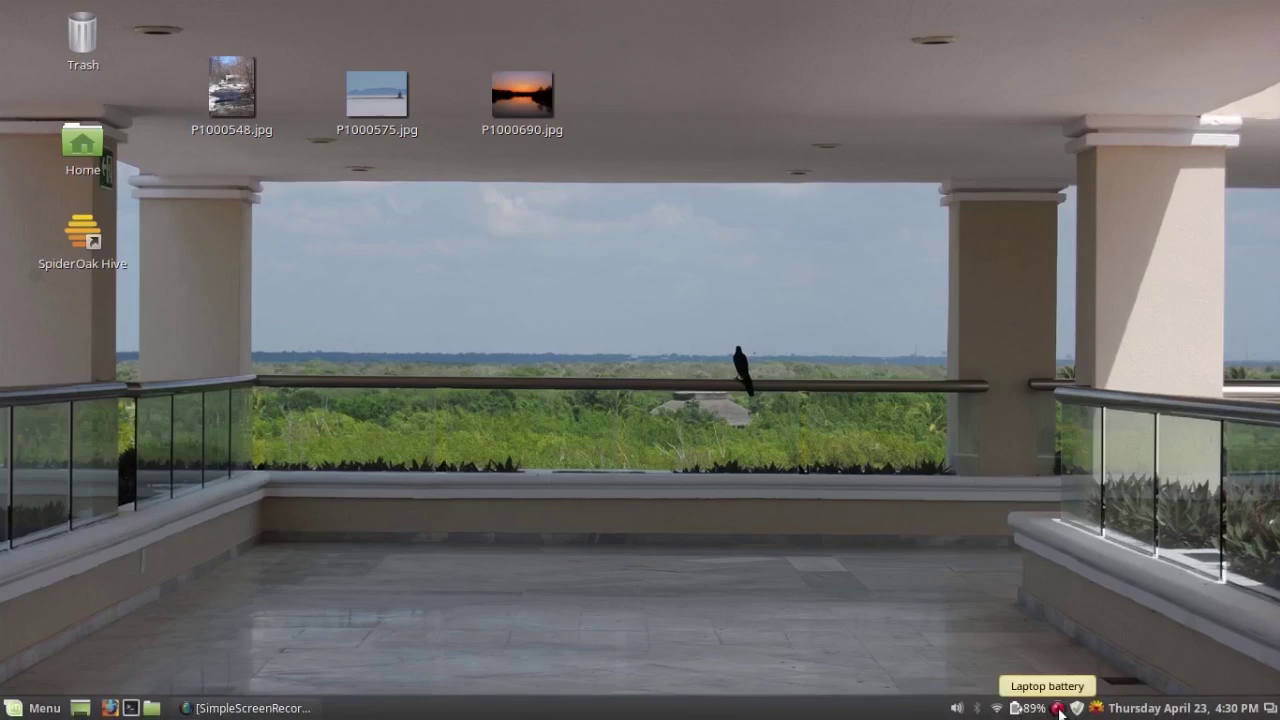